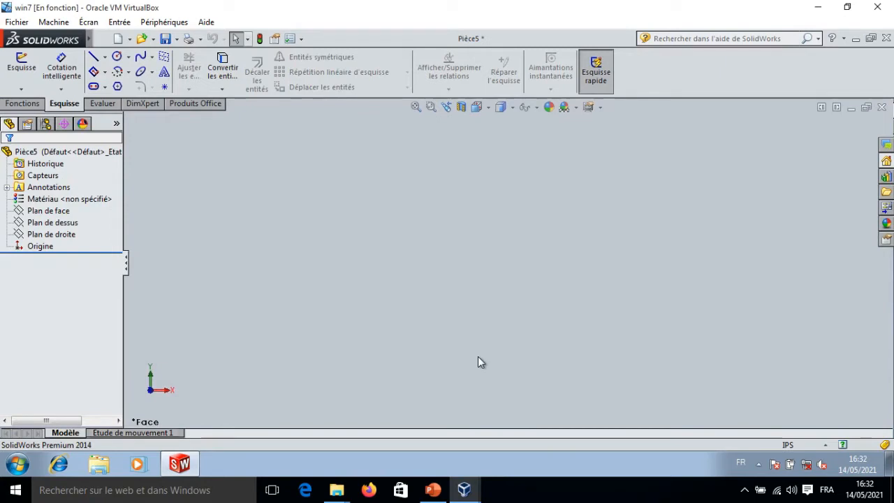
Start a sketch on the front plane (Plan de face) and draw a horizontal construction line from the origin along positive X
click(56, 211)
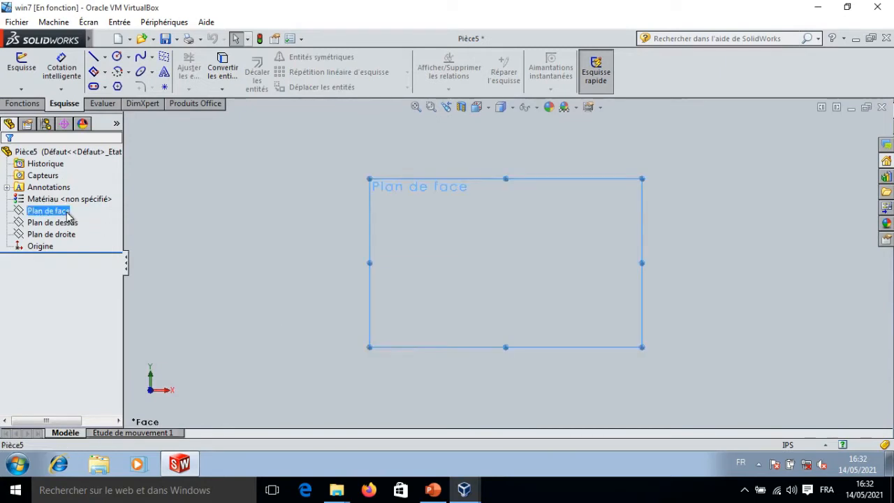
click(21, 66)
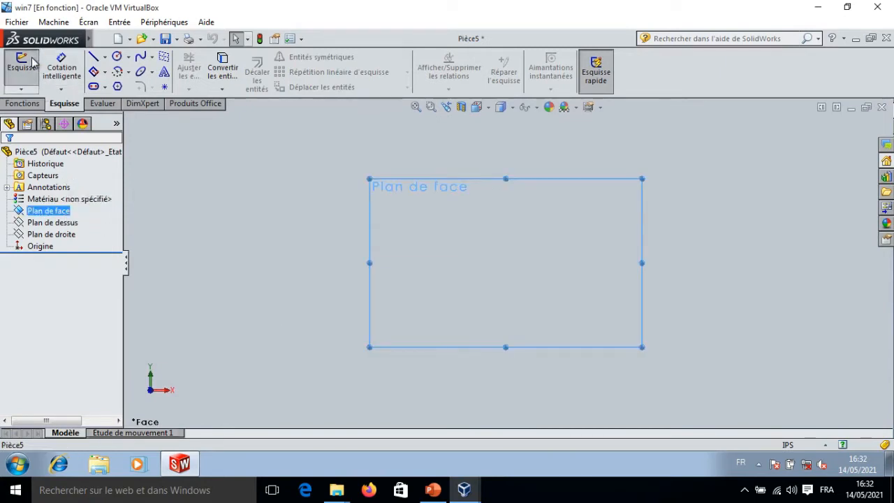
click(104, 57)
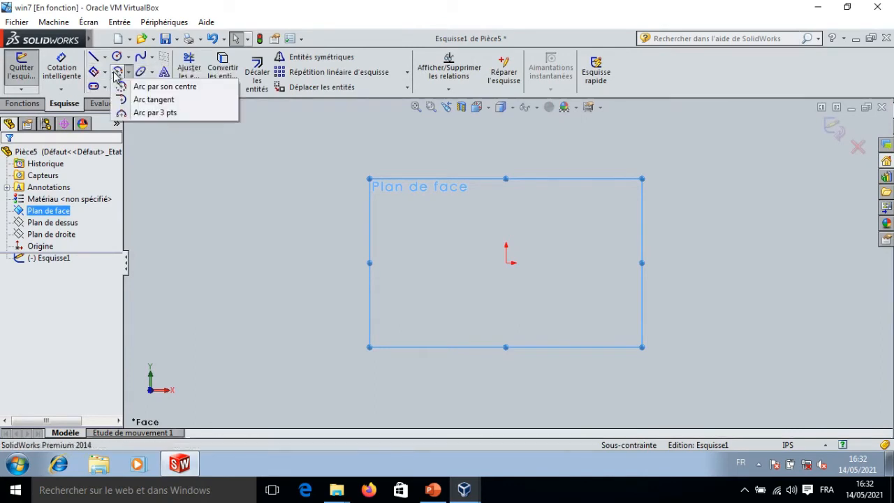
click(140, 84)
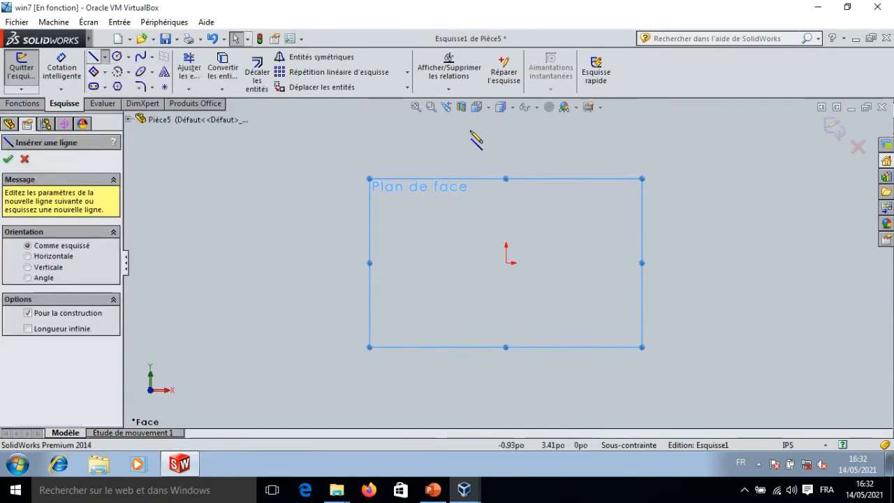
click(510, 263)
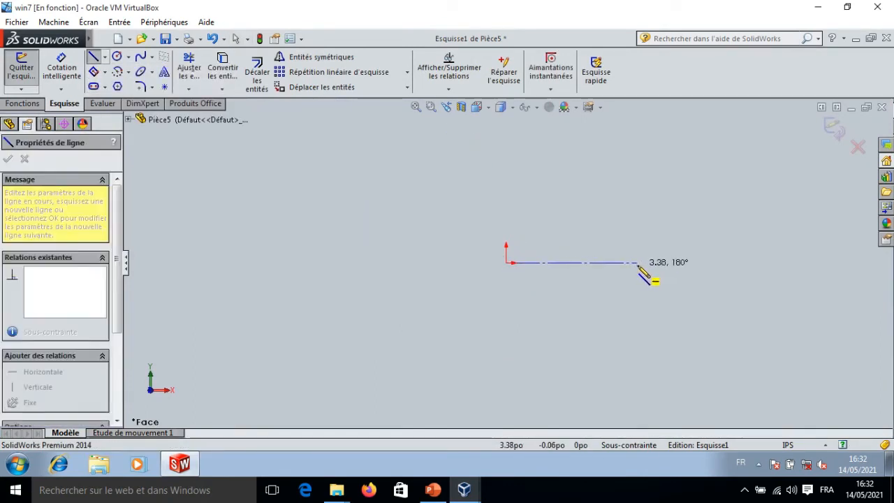
click(676, 263)
key(Escape)
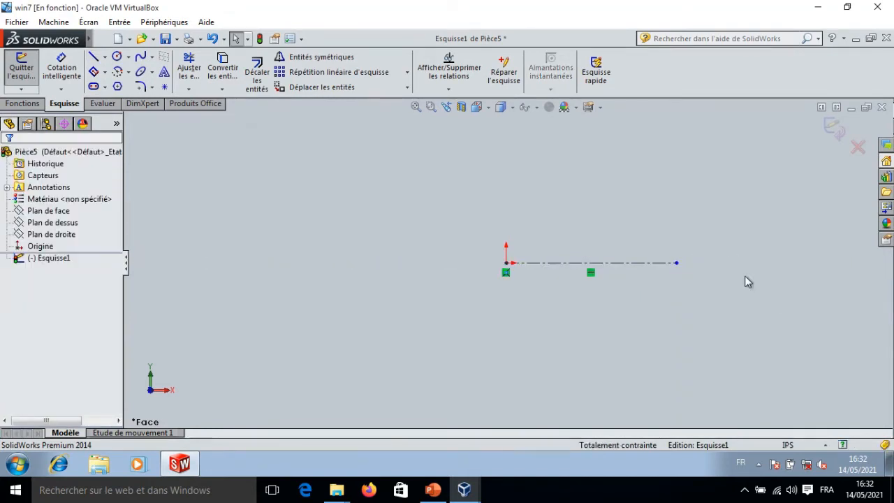
Draw a vertical construction line about 2.7 inches long upward from the origin
key(Return)
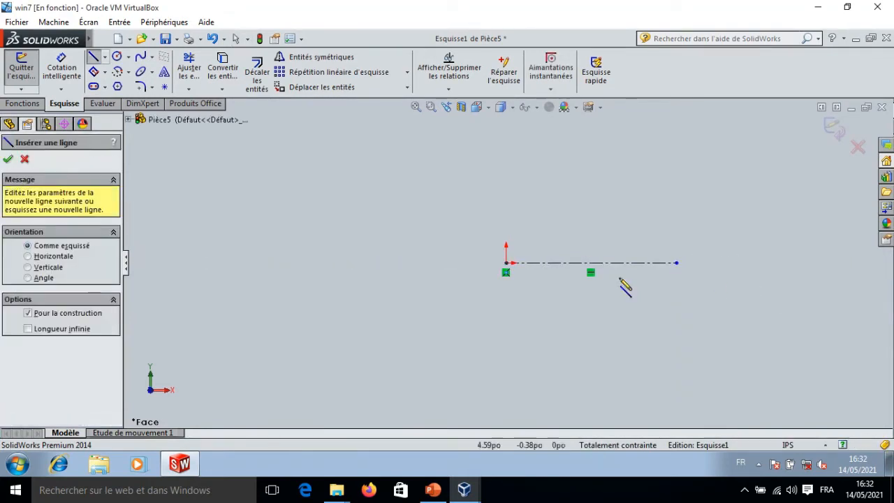
click(505, 264)
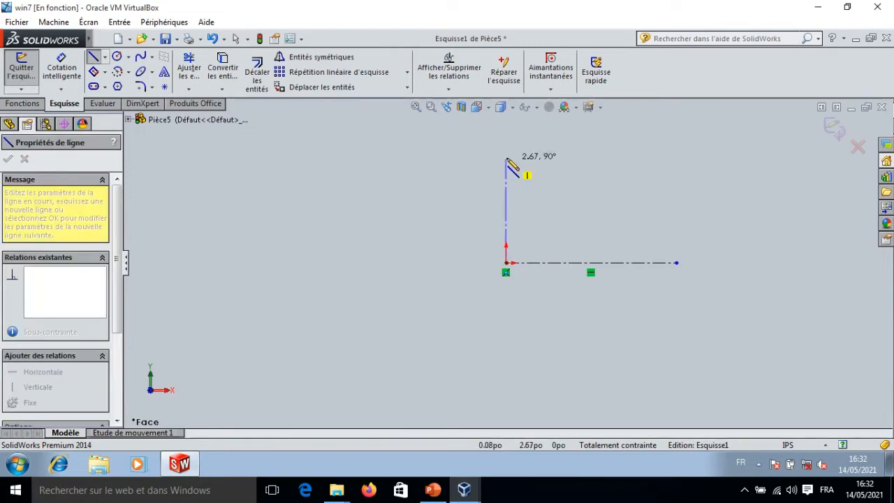
click(506, 159)
key(Escape)
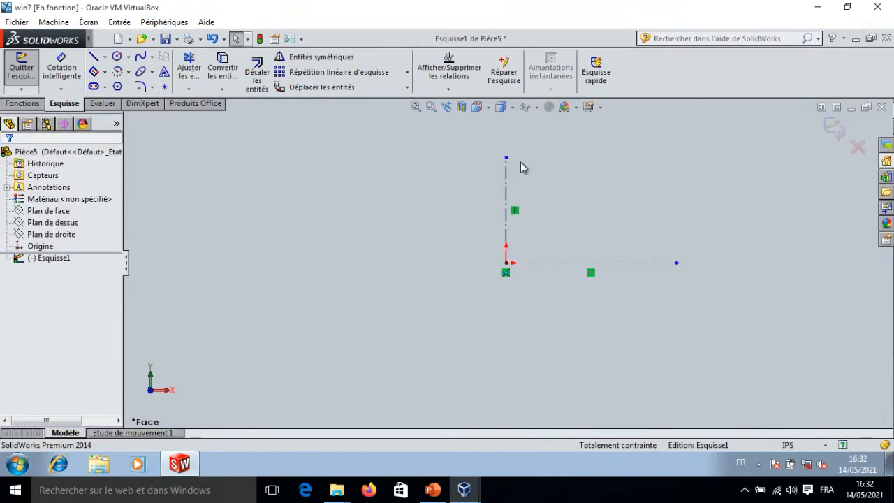
Sketch one circle centred on the vertical construction line about 2 inches above the origin and another centred on the horizontal construction line
click(117, 59)
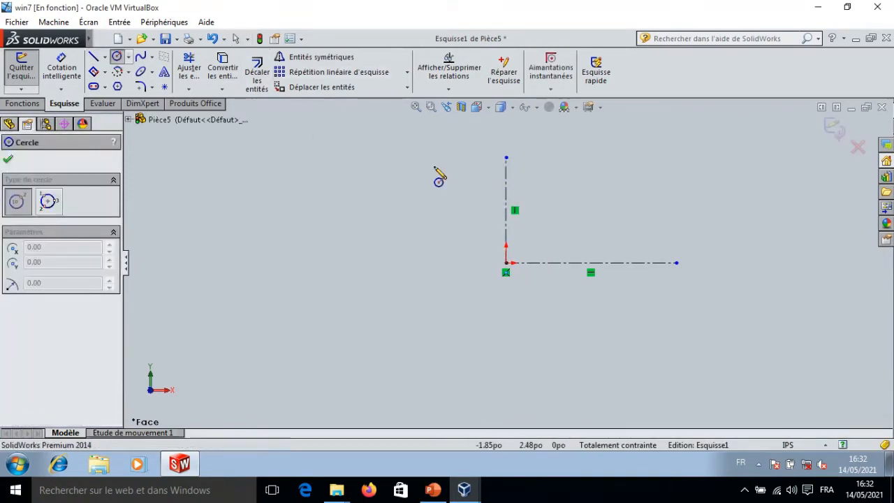
click(506, 185)
click(519, 185)
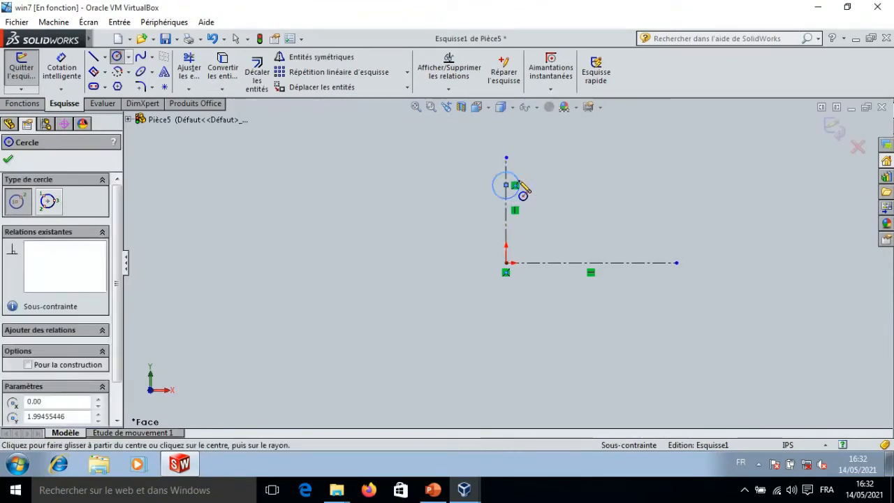
click(632, 262)
click(645, 258)
key(Escape)
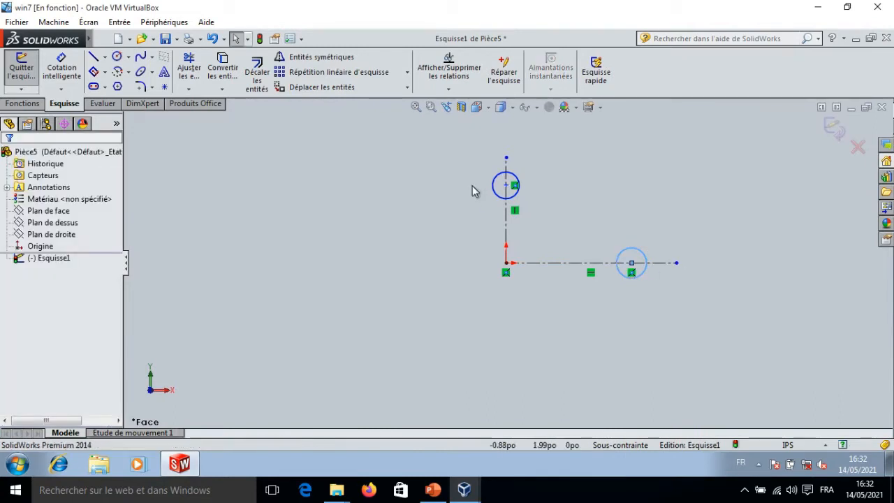
Dimension the diameter of the circle on the vertical construction line as 0.35 inches
click(62, 68)
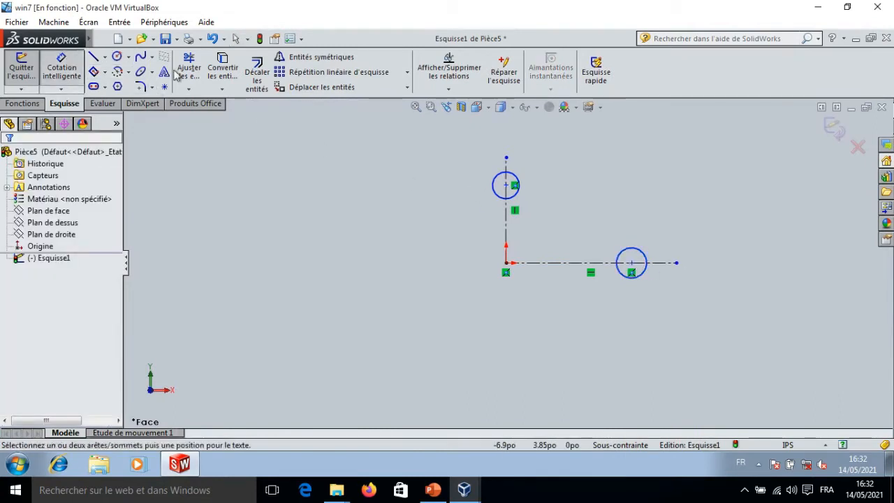
click(517, 199)
click(549, 166)
text(0.35)
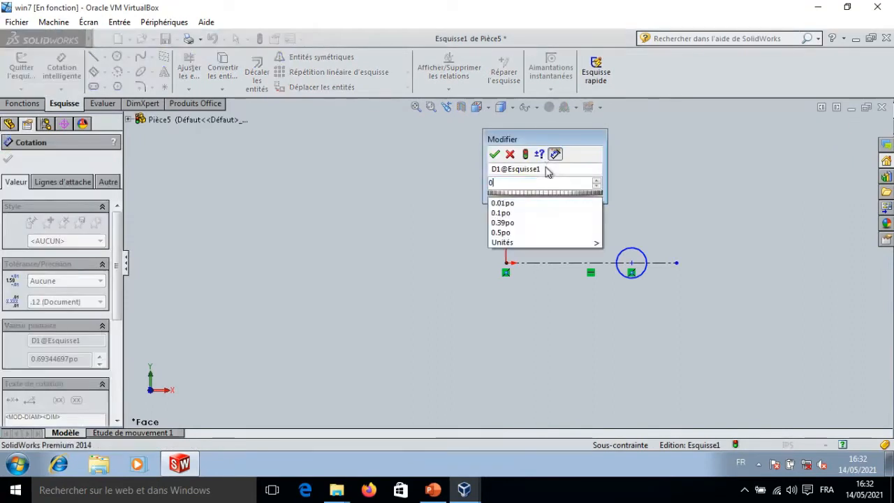
key(Return)
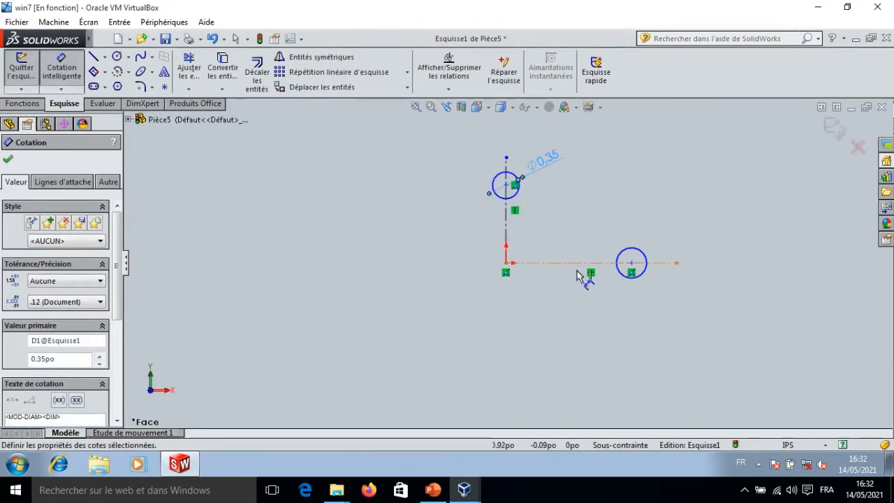
click(577, 272)
key(Escape)
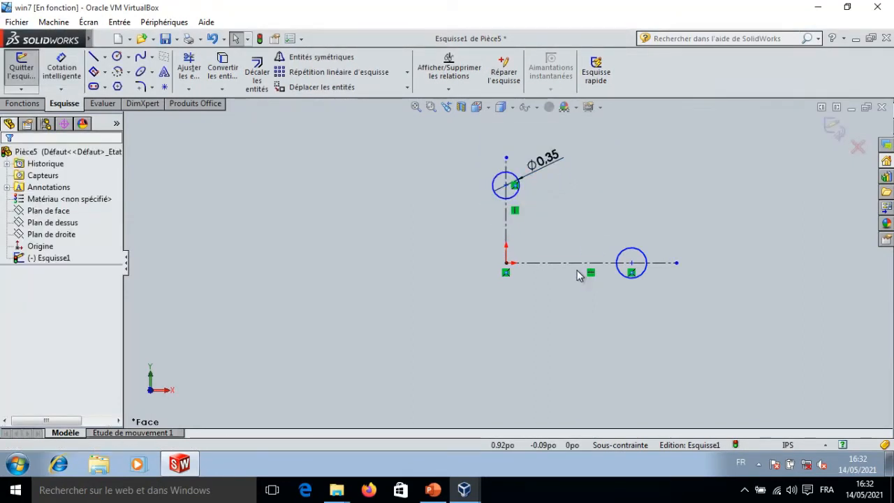
Add an equal (Egale) relation between the two circles
click(512, 198)
ctrl+click(643, 255)
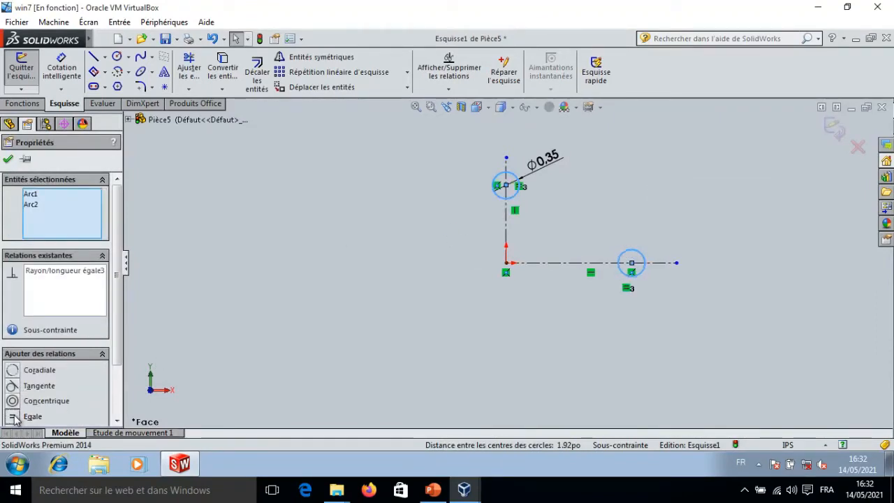
click(6, 160)
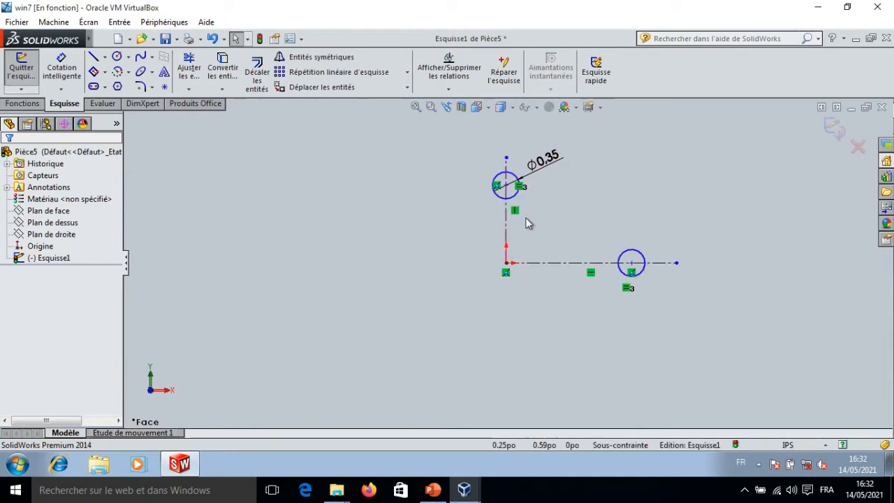
Add a doubled-distance dimension of 2 inches between the upper circle's centre and the horizontal construction line
click(61, 69)
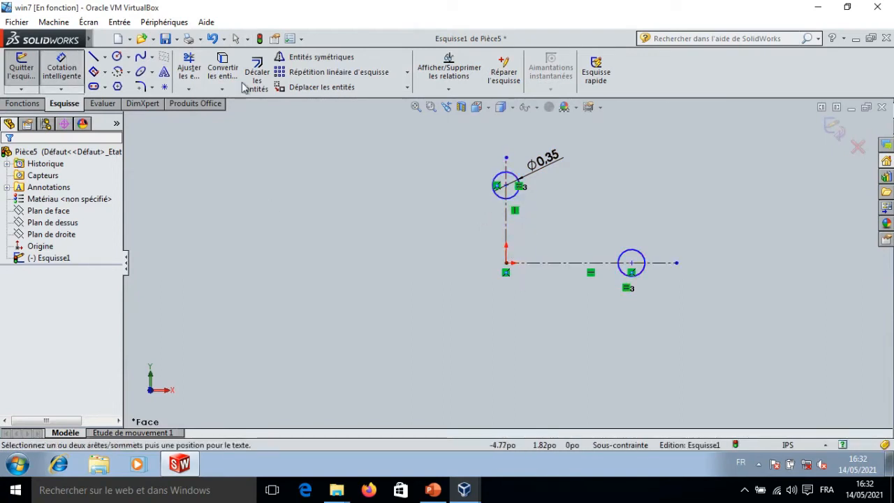
click(507, 185)
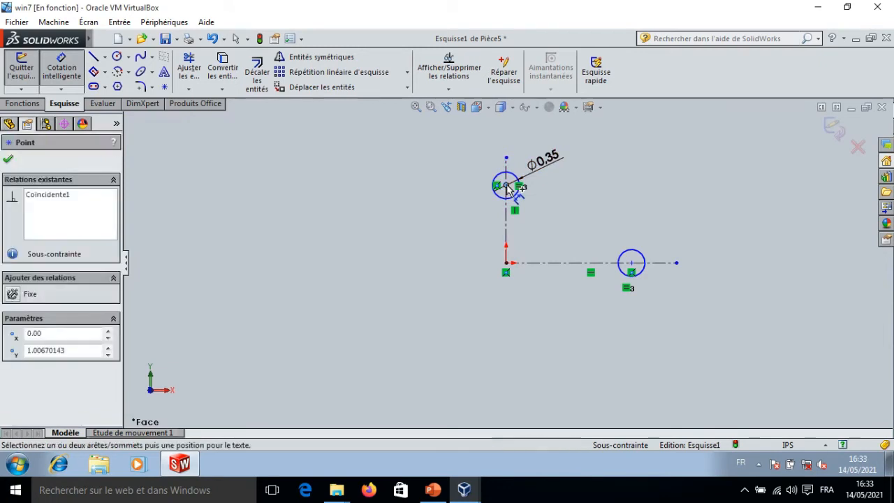
click(548, 264)
click(470, 292)
text(2)
key(Return)
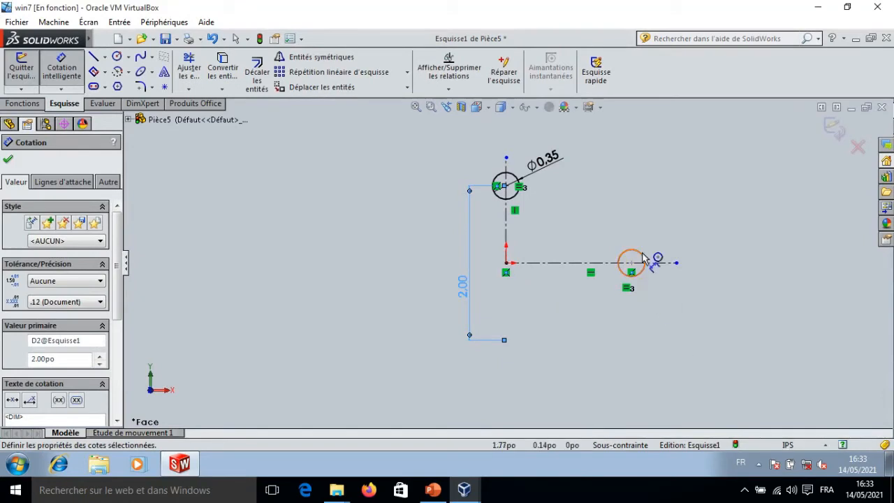
Try a plain 2-inch horizontal dimension between the right circle's centre and the vertical construction line, and delete it
click(632, 263)
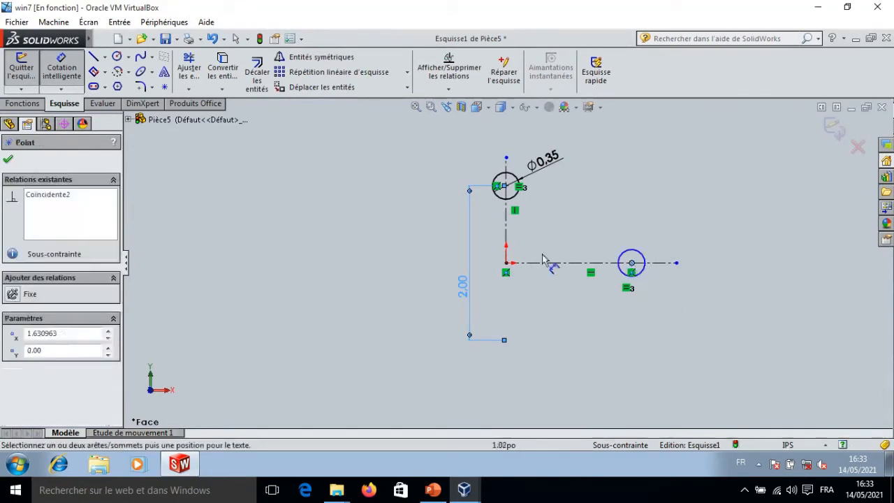
click(508, 241)
click(510, 308)
text(2)
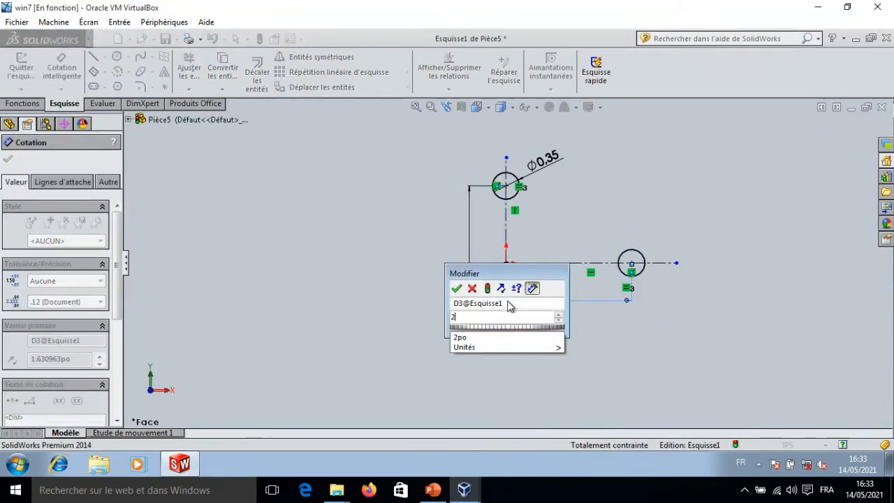
key(Return)
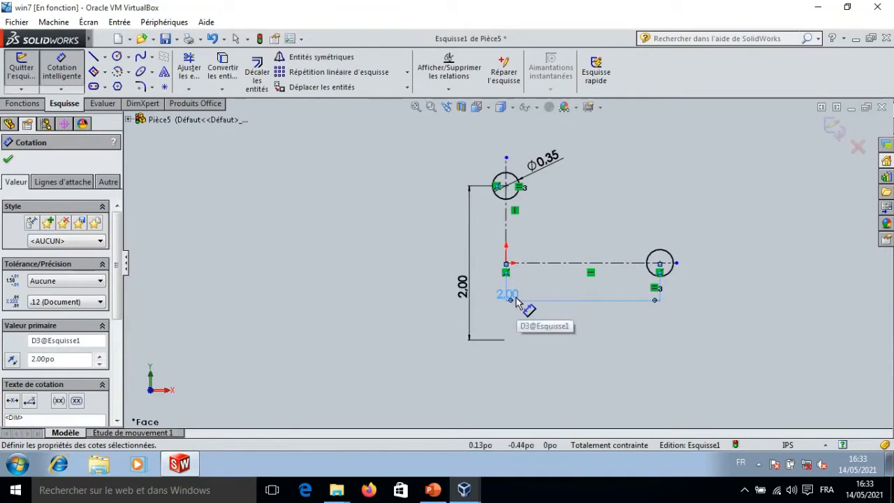
key(Delete)
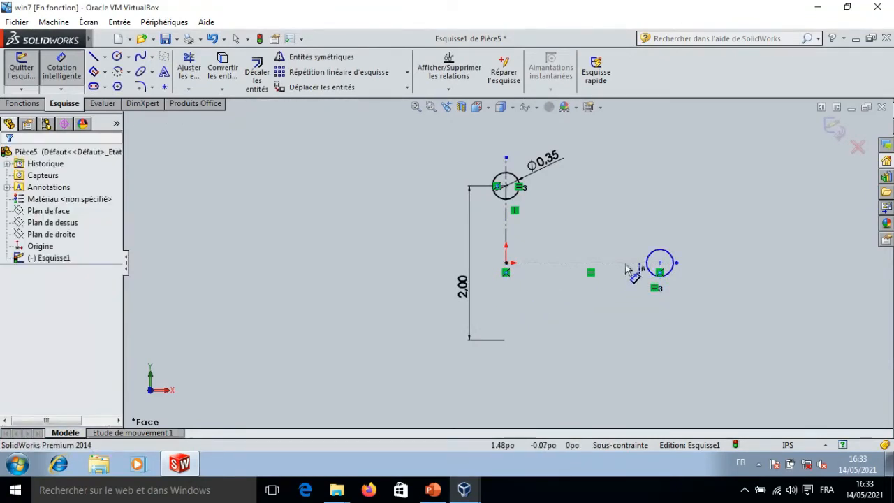
Add a doubled-distance dimension of 2 inches between the right circle's centre and the vertical construction line
click(659, 262)
click(508, 244)
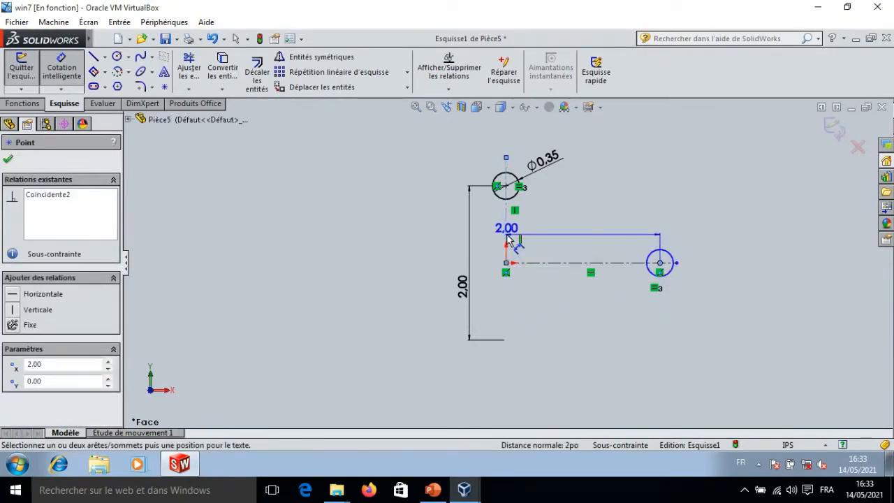
click(507, 241)
click(489, 314)
text(2)
key(Return)
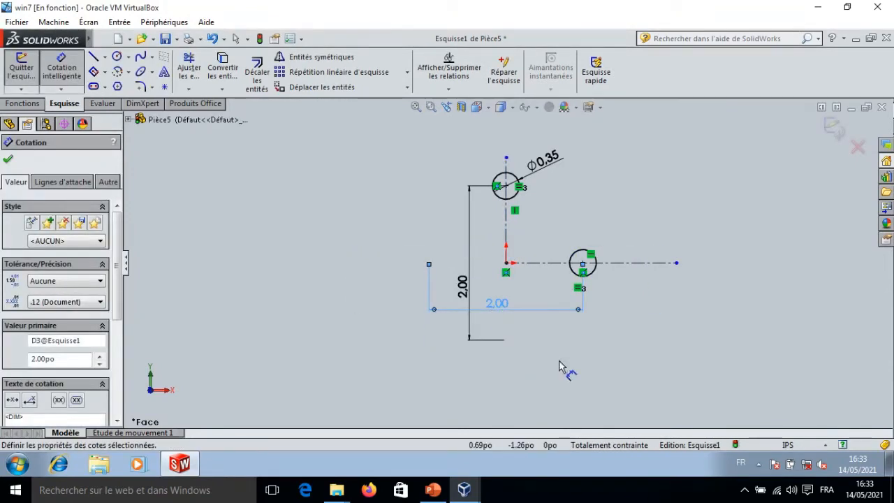
key(Escape)
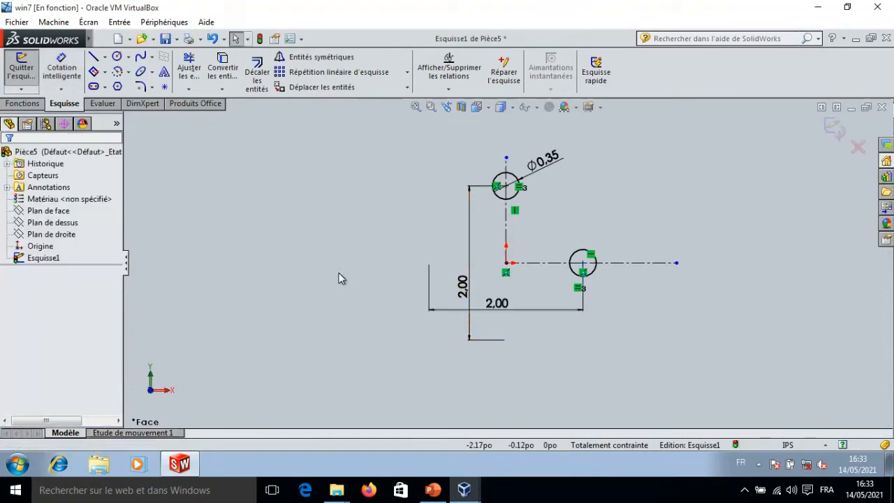
Mirror the upper circle about the horizontal construction line
click(515, 197)
ctrl+click(548, 263)
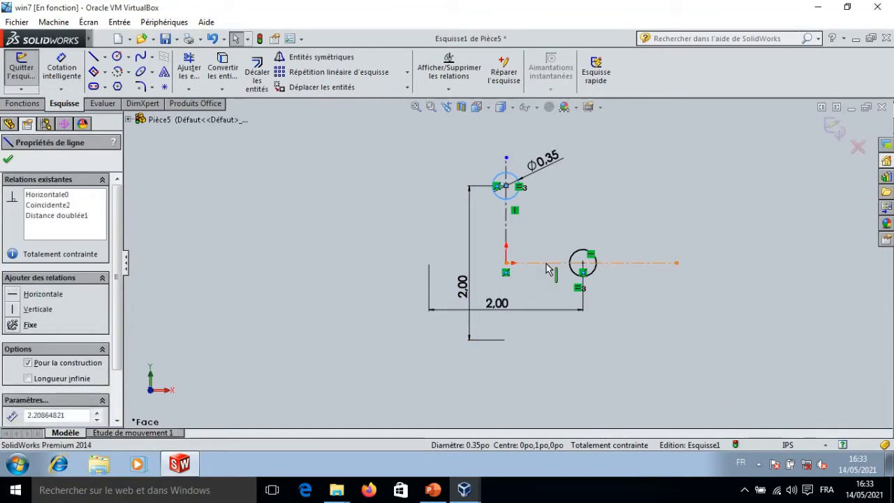
click(299, 61)
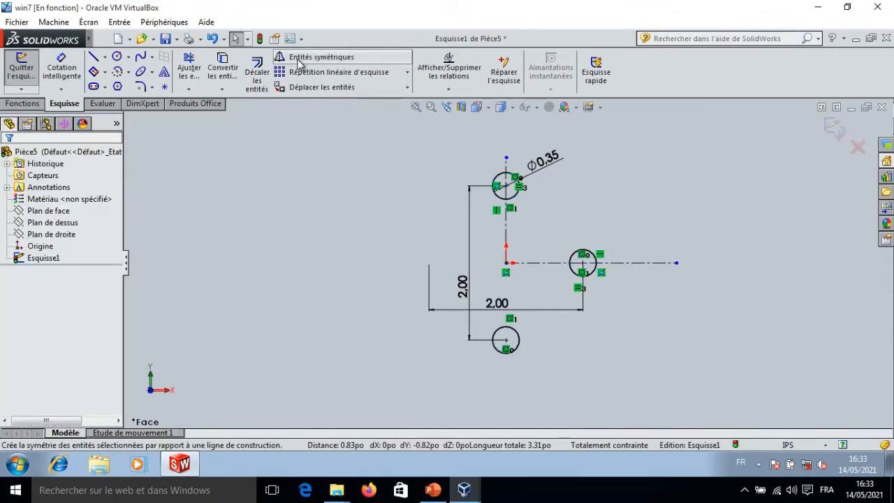
Mirror the right circle about the vertical construction line
click(595, 272)
ctrl+click(518, 263)
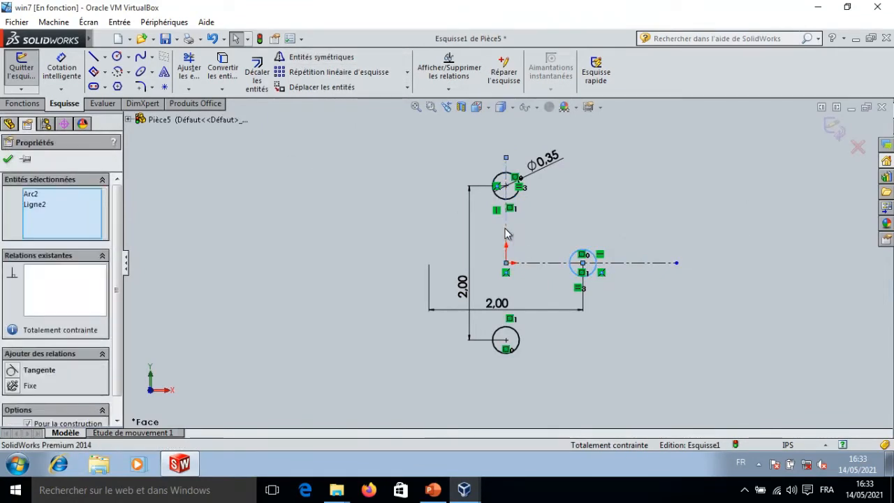
key(Escape)
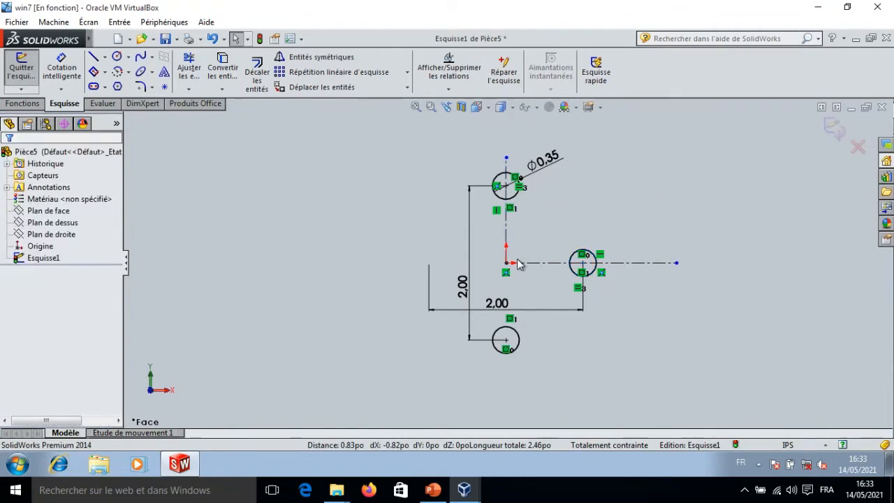
click(580, 254)
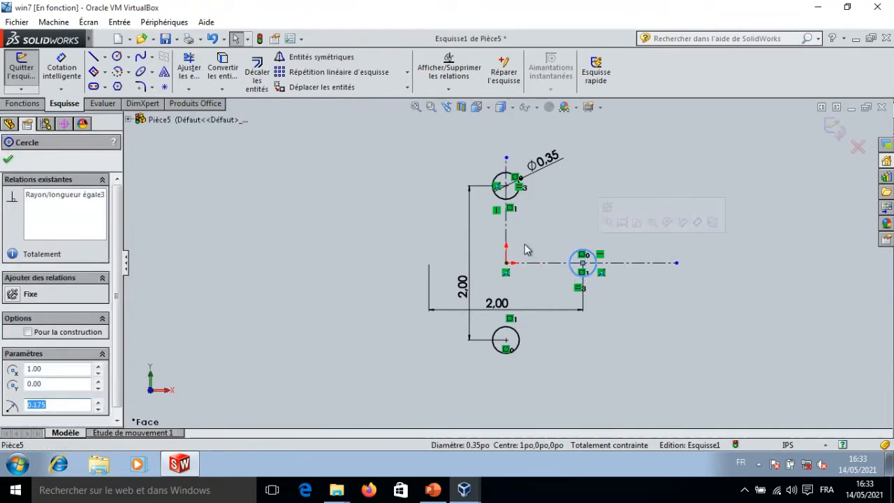
ctrl+click(506, 235)
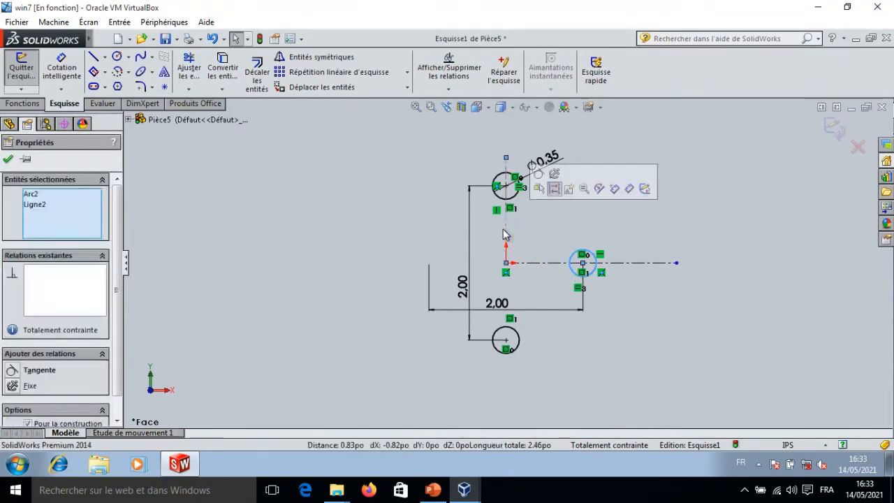
click(315, 60)
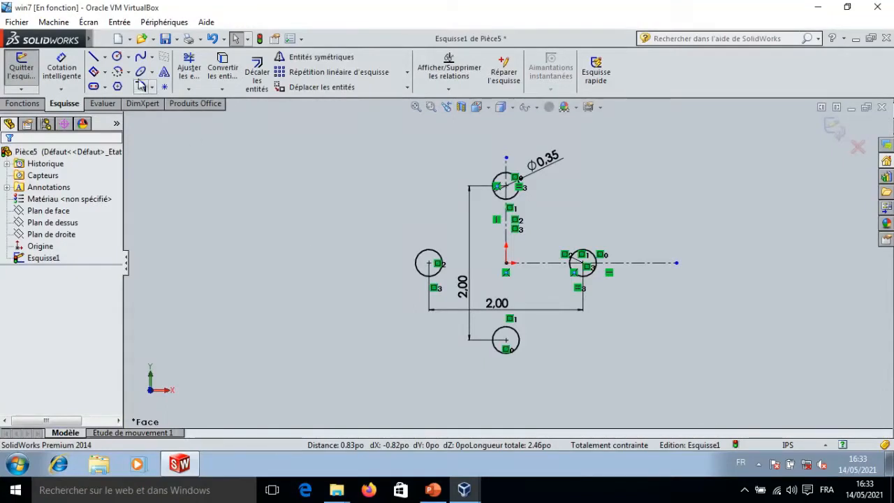
Sketch a closed four-line diamond around the circles, its upper-left side about 2.33 in and its upper-right side about 2.96 in long
click(93, 56)
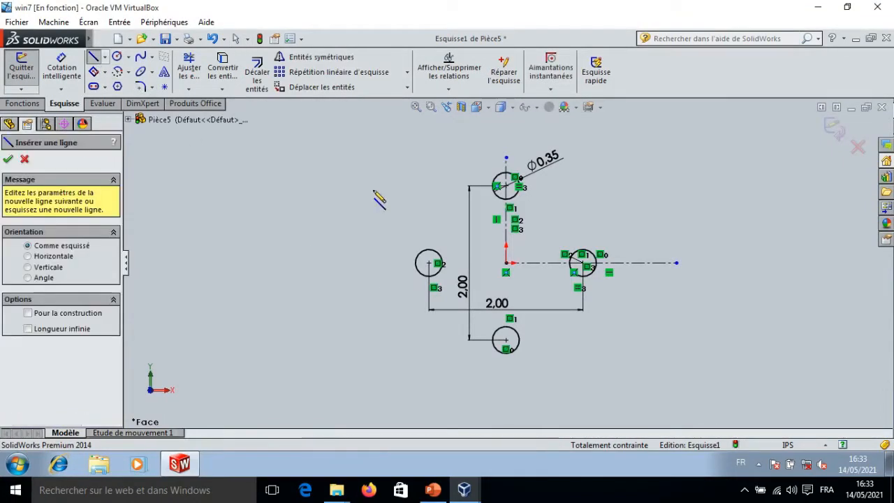
click(506, 139)
click(376, 263)
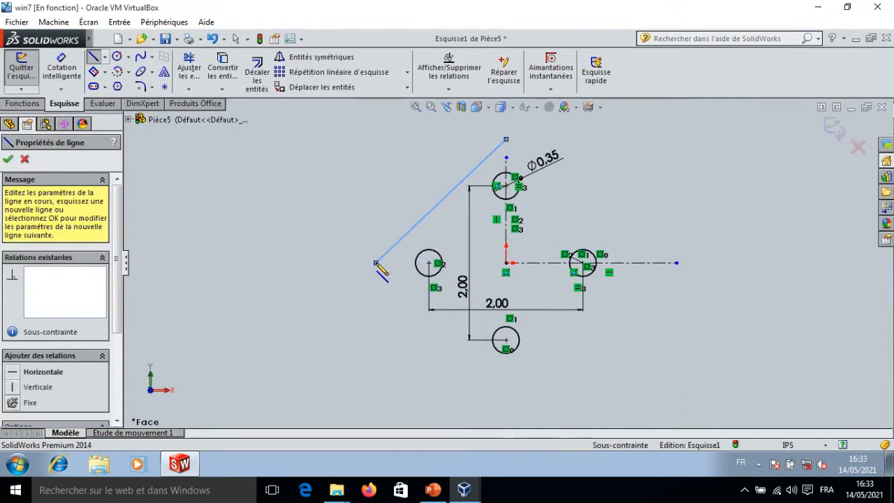
click(505, 388)
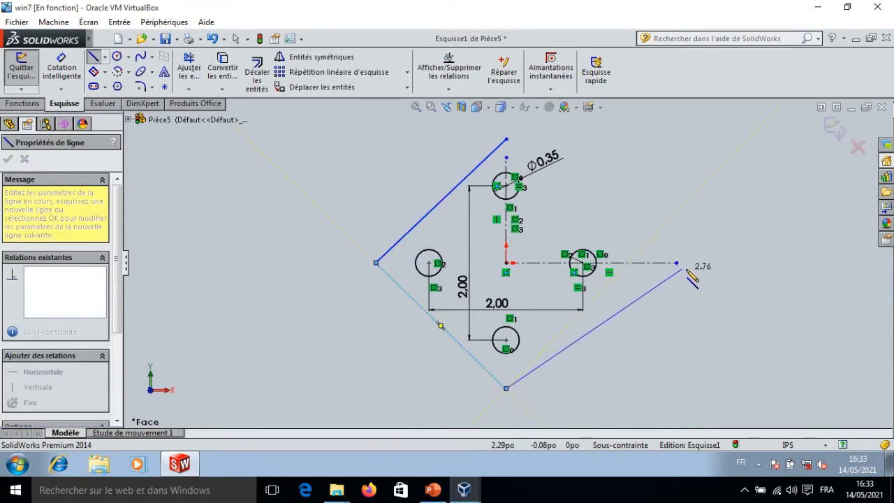
click(697, 263)
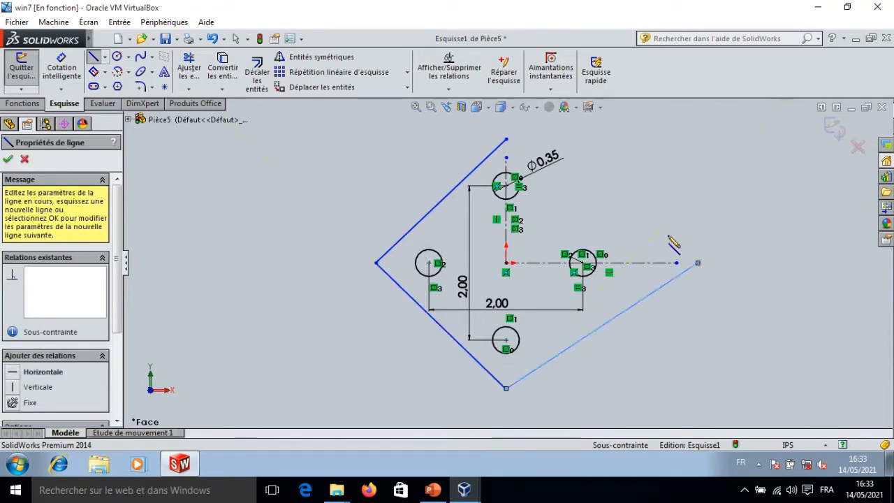
click(507, 139)
key(Escape)
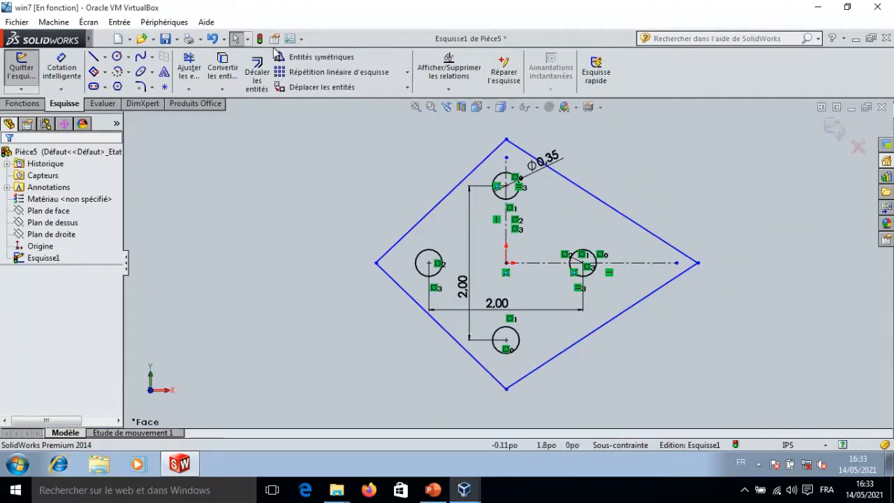
Round all four corners of the diamond outline with 0.50 in sketch fillets
click(140, 86)
click(528, 157)
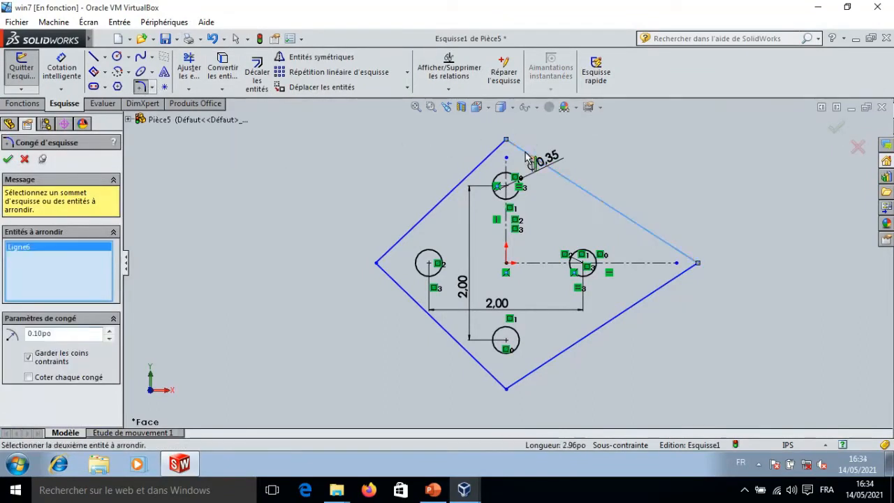
click(490, 158)
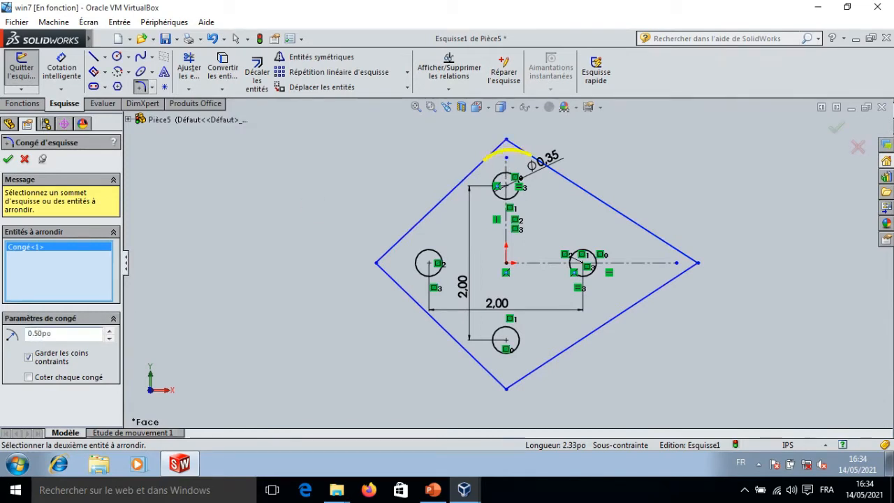
click(495, 378)
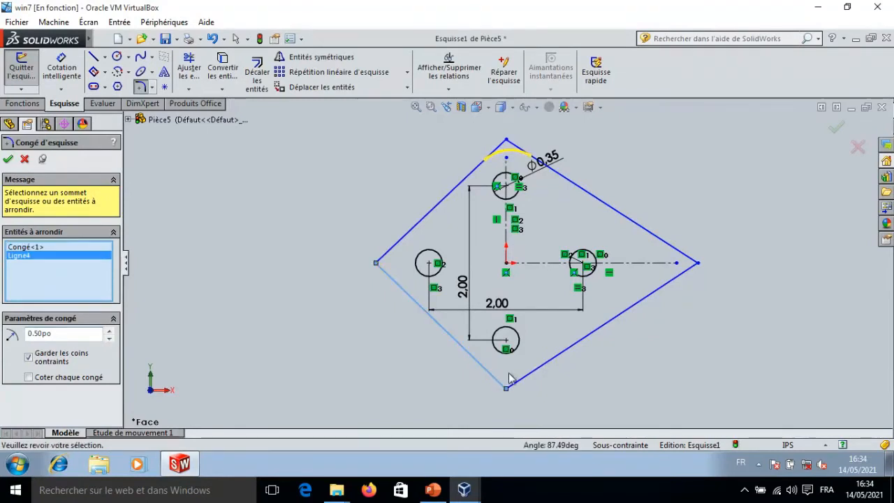
click(533, 374)
click(681, 276)
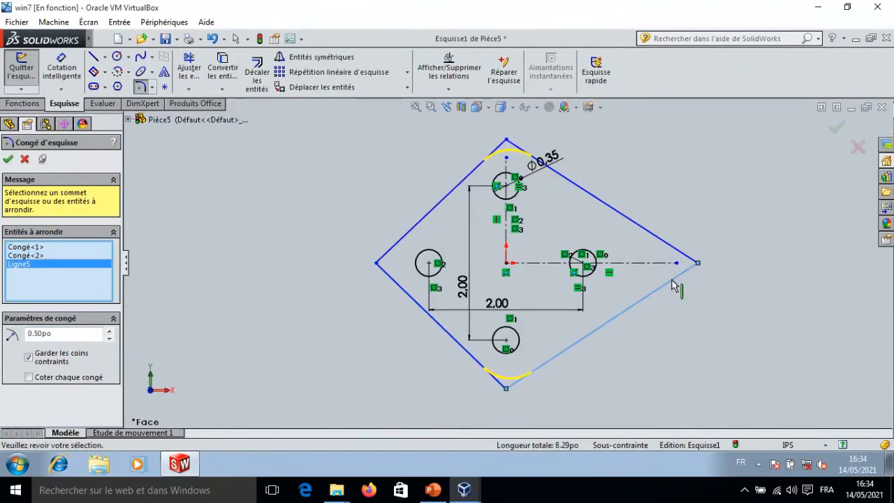
click(665, 244)
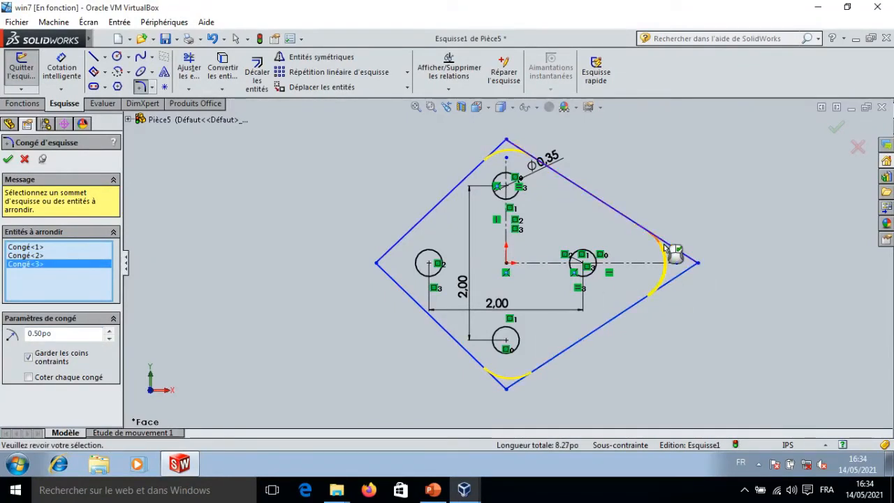
click(396, 253)
click(395, 281)
click(8, 160)
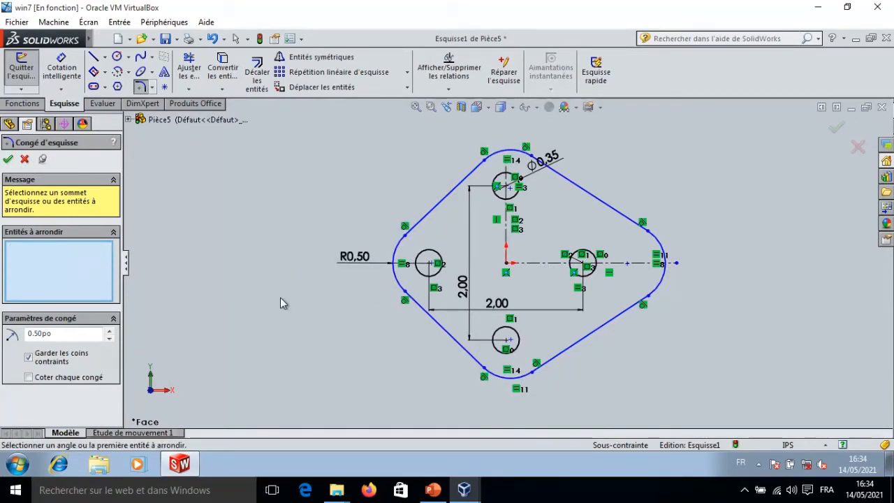
click(620, 211)
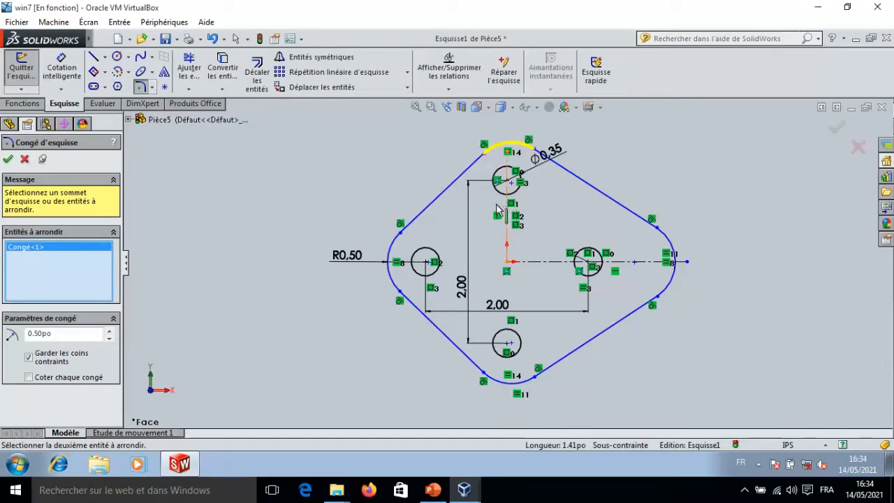
key(Escape)
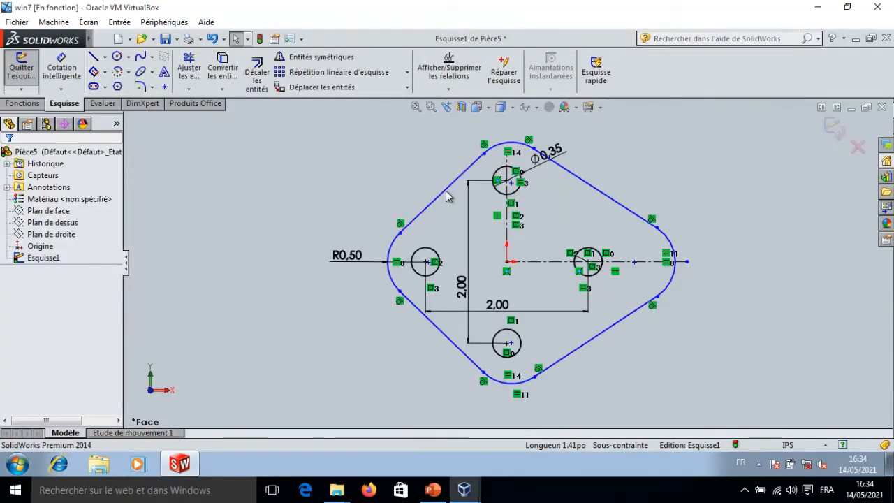
Make the upper-left and upper-right outline lines symmetric about the vertical construction line
click(594, 187)
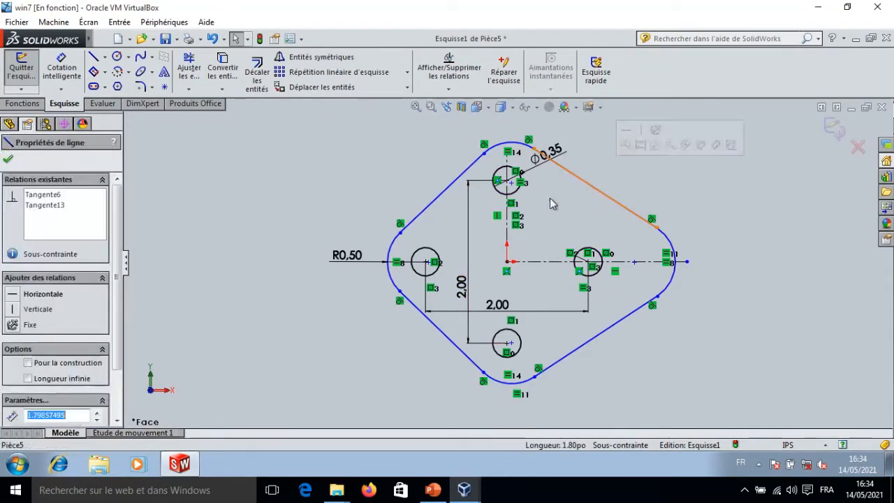
click(506, 220)
ctrl+click(607, 199)
ctrl+click(430, 212)
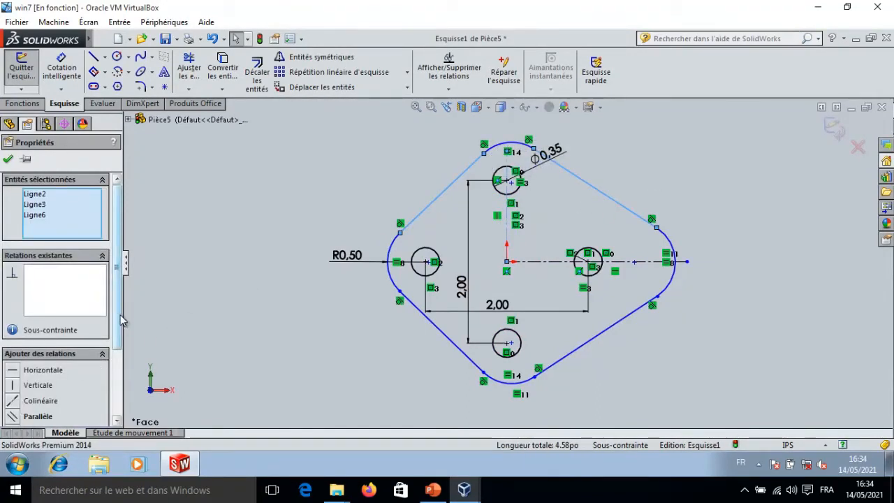
scroll(120, 320, down, 3)
click(12, 373)
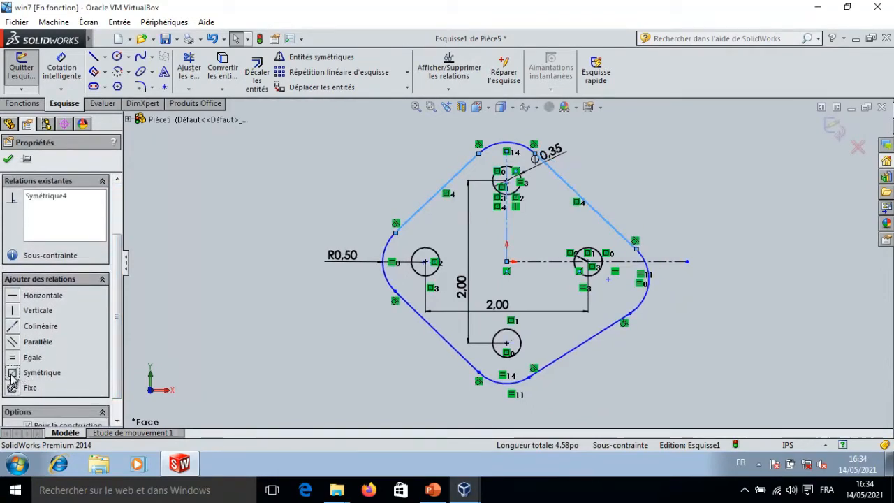
click(8, 160)
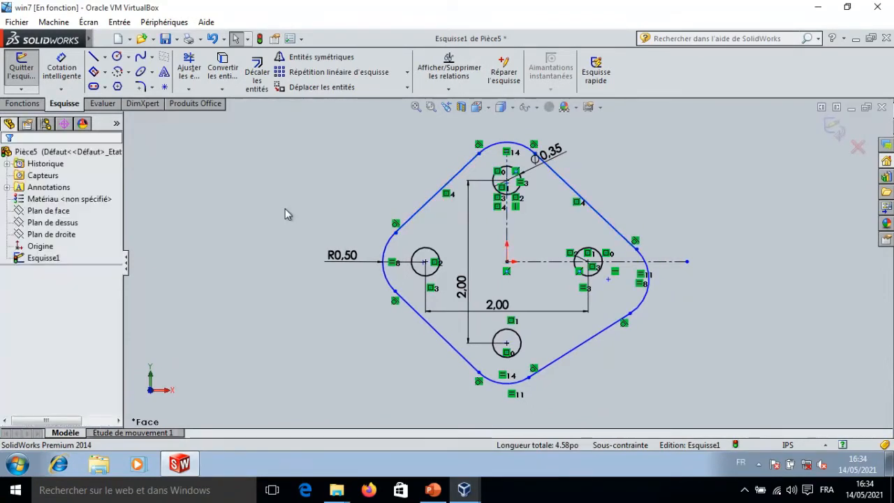
Make the upper-left and lower-left outline lines symmetric about the horizontal construction line
click(425, 204)
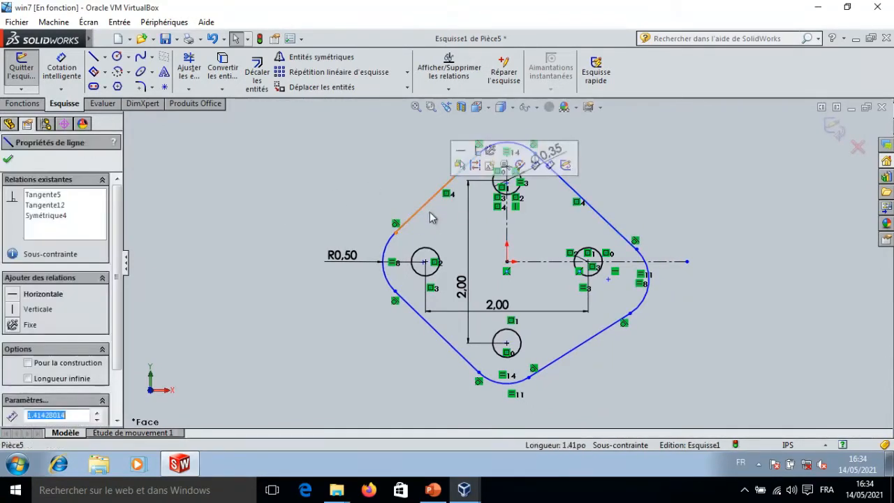
ctrl+click(429, 328)
ctrl+click(534, 261)
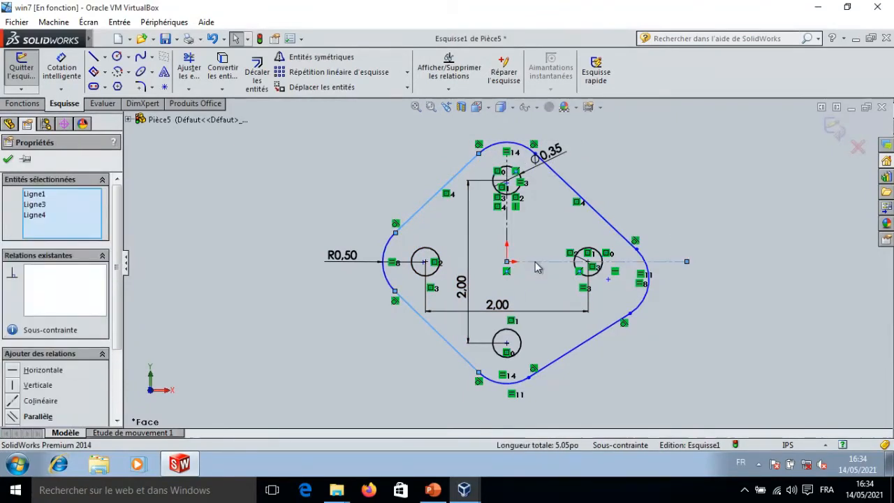
scroll(120, 329, down, 3)
click(17, 380)
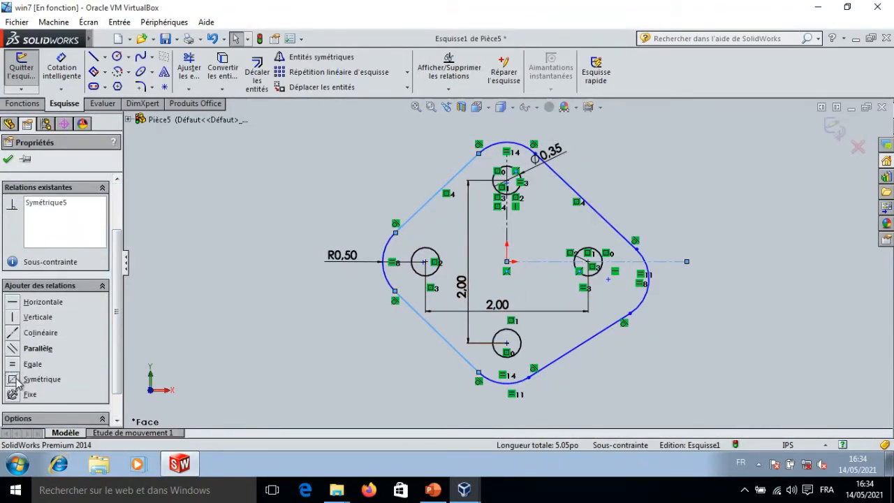
click(8, 159)
Make the upper-right and lower-right outline lines symmetric about the horizontal construction line
click(587, 201)
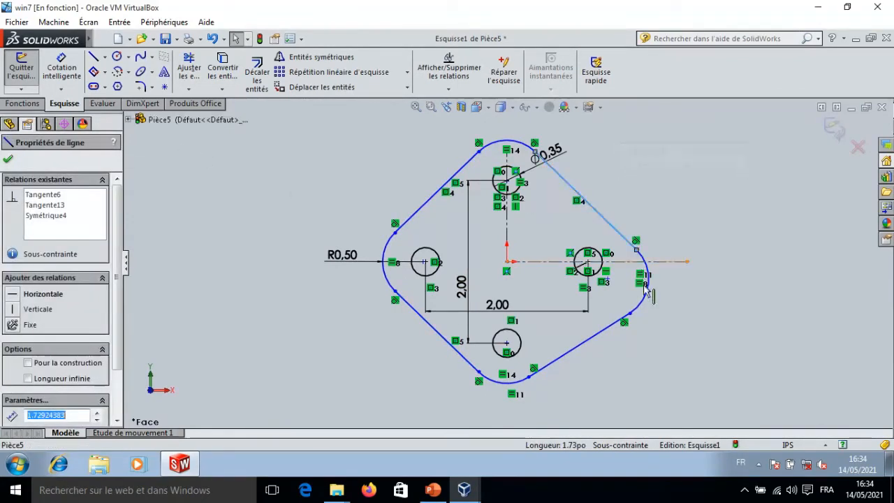
ctrl+click(590, 337)
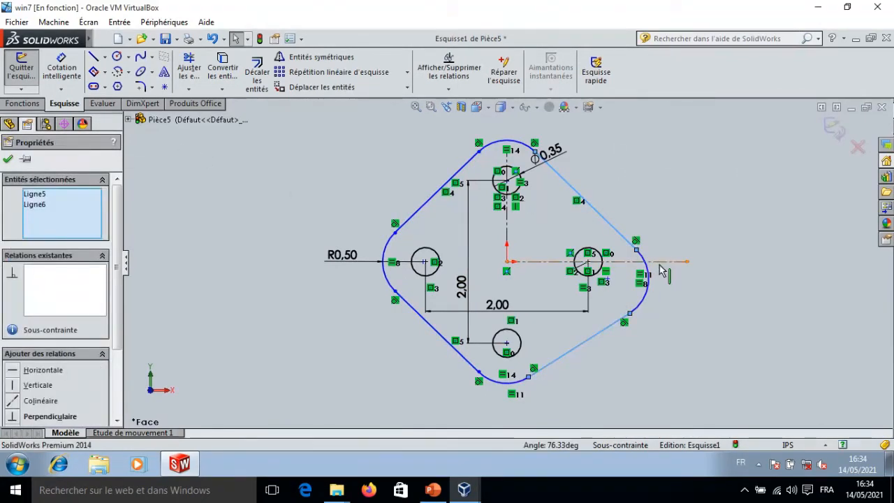
ctrl+click(661, 264)
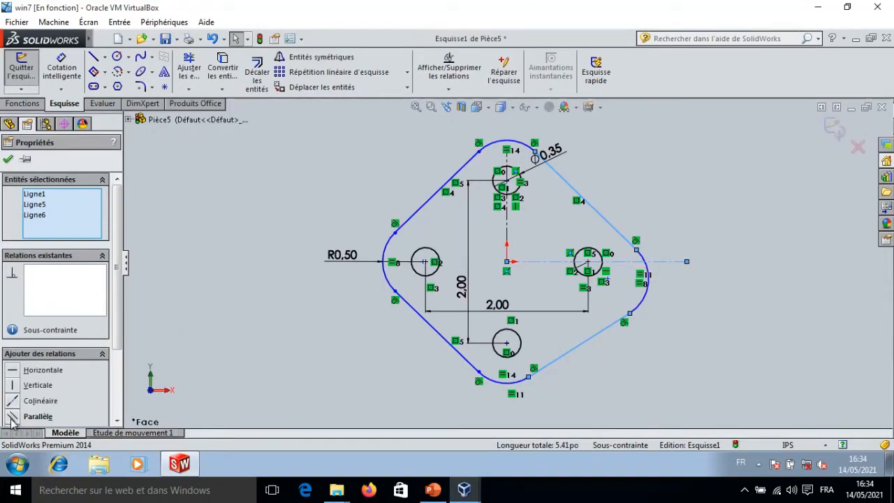
drag(117, 335, 117, 394)
click(15, 359)
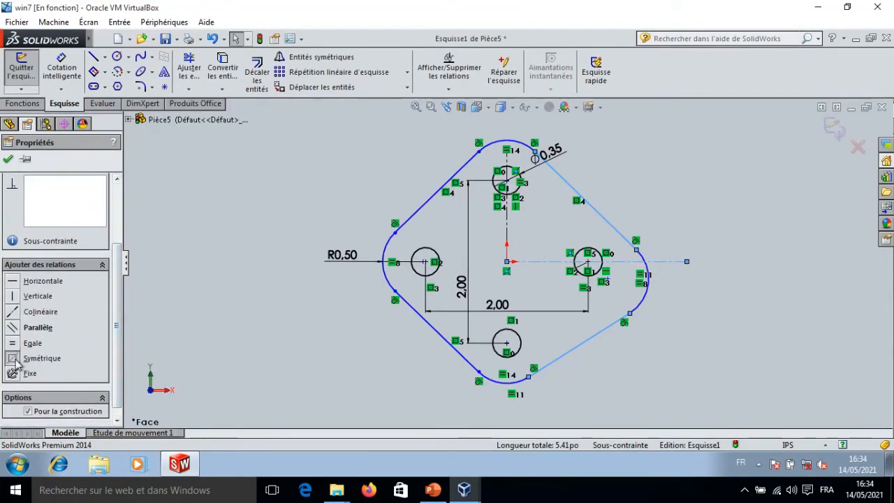
click(9, 159)
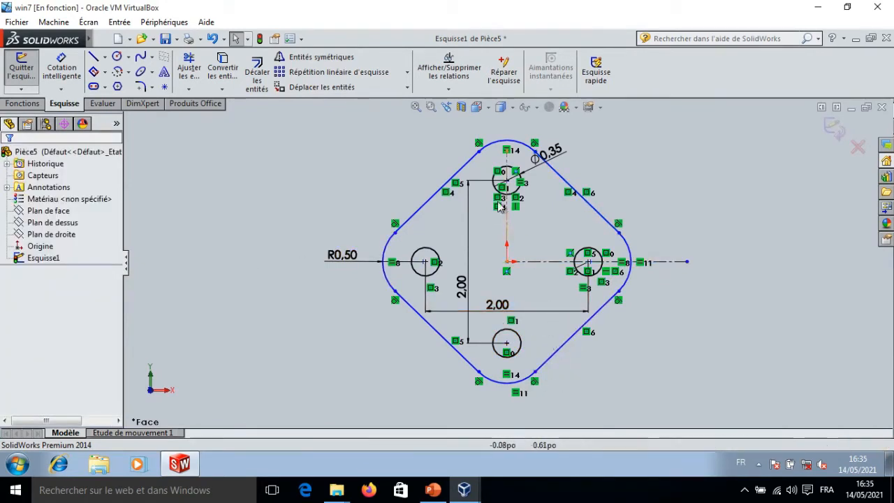
Pull the left corner arc outward to test its freedom, and make it concentric with the left circle
drag(391, 254, 359, 246)
click(412, 262)
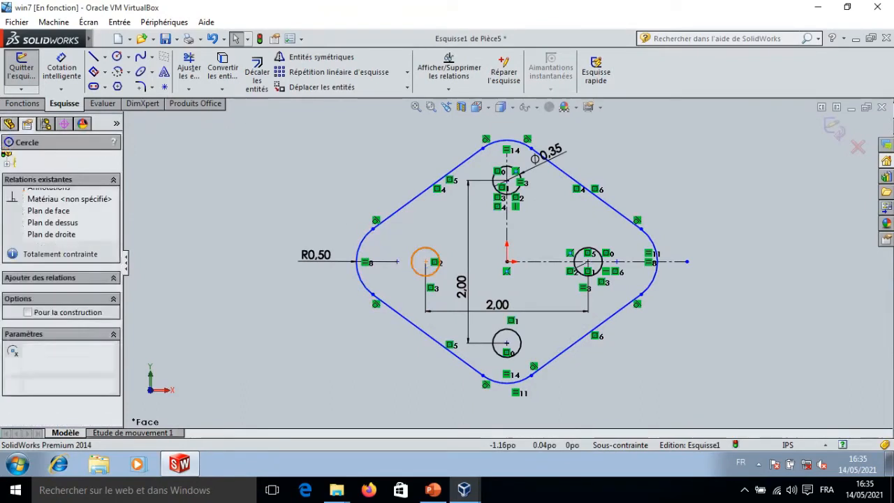
ctrl+click(361, 248)
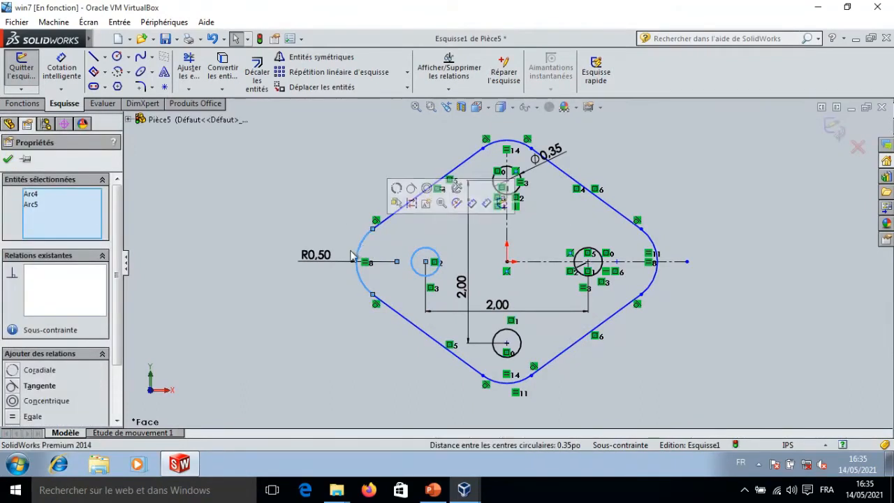
click(12, 401)
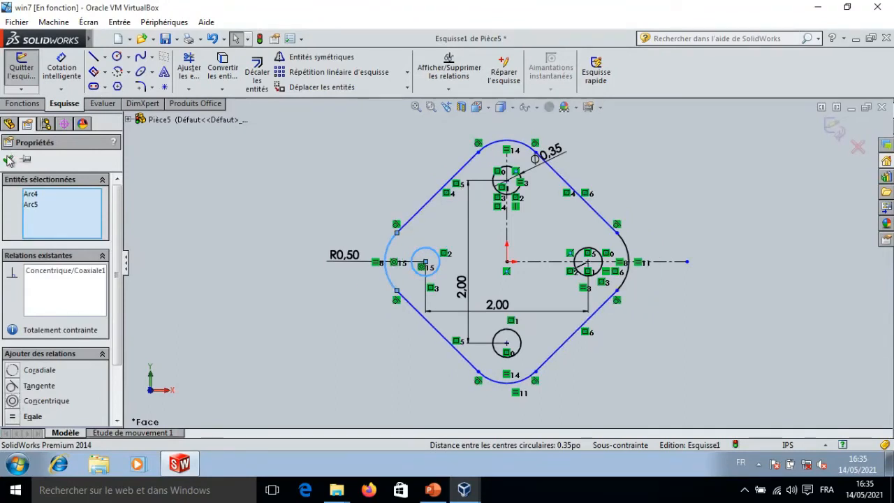
click(9, 160)
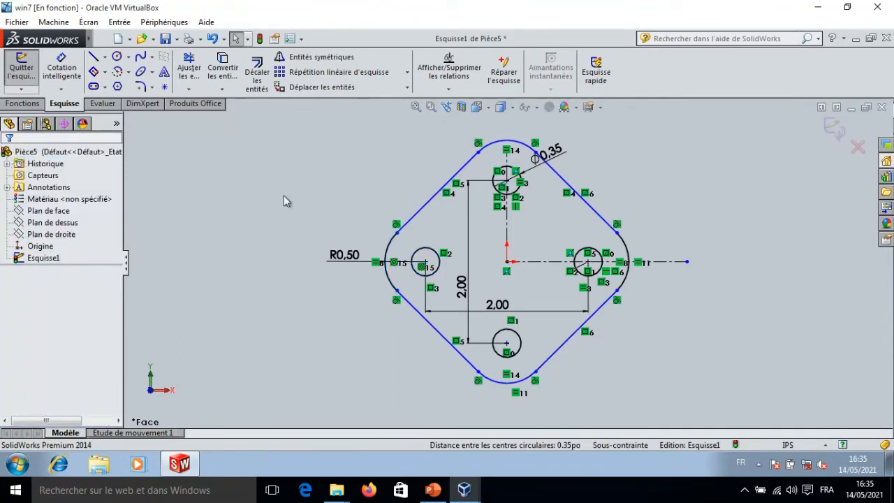
Make the top corner arc concentric with the upper circle
click(501, 148)
ctrl+click(505, 175)
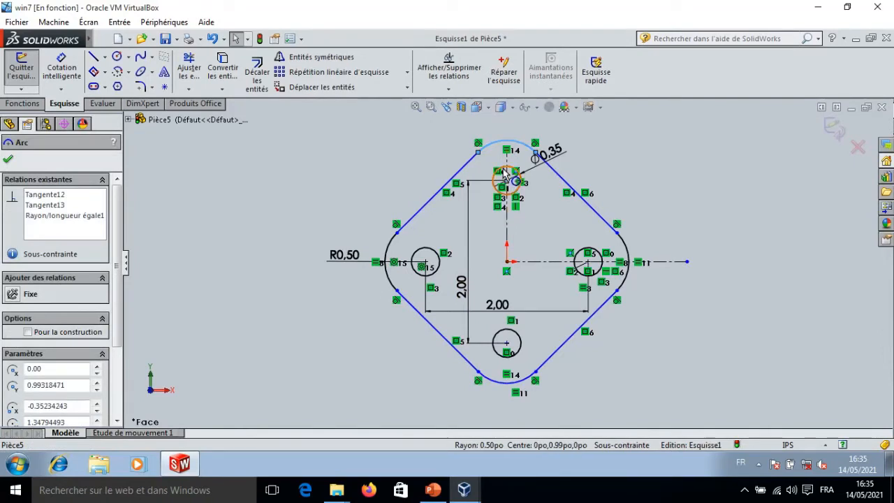
click(12, 401)
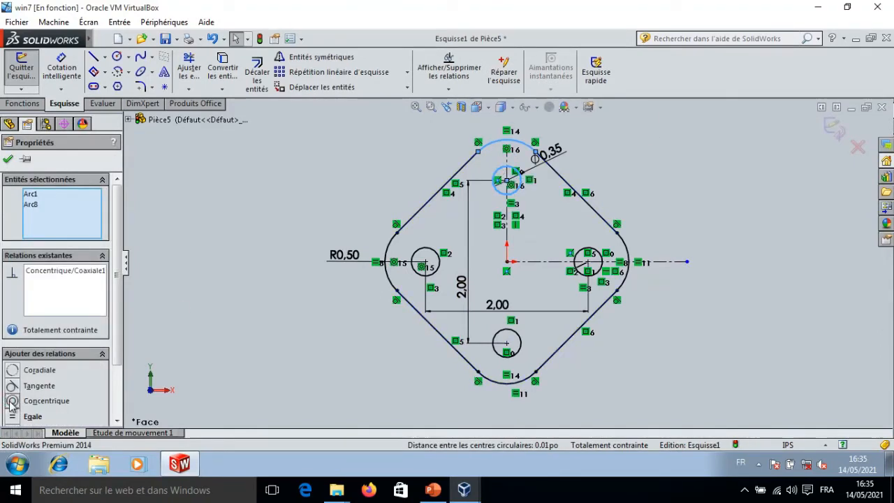
click(8, 158)
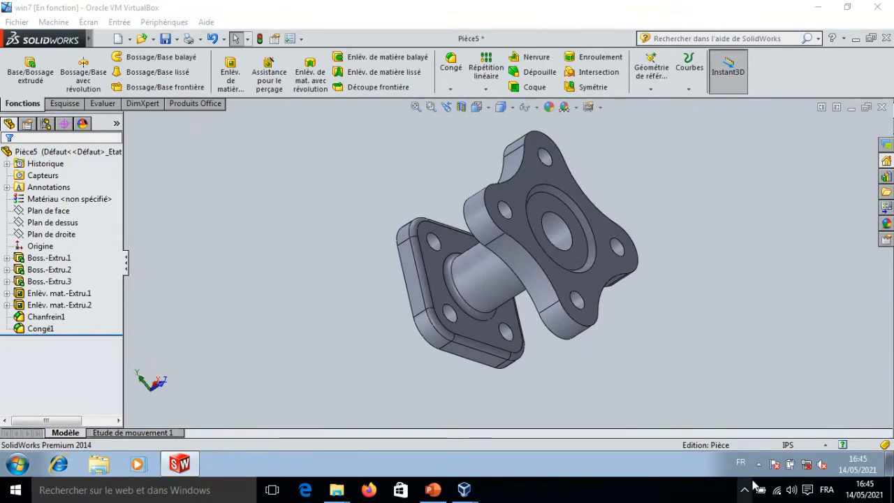
click(745, 489)
click(646, 489)
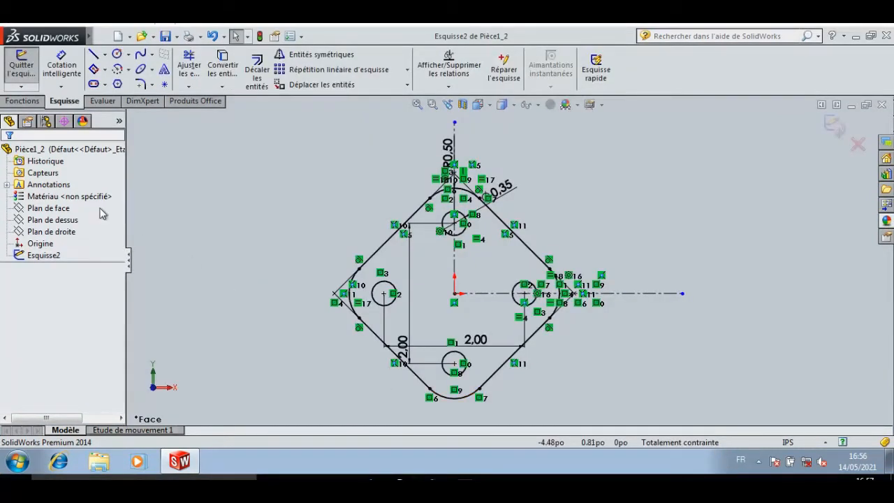
Extrude the plate sketch to a blind depth of 0.40 inches in the reversed direction
click(28, 101)
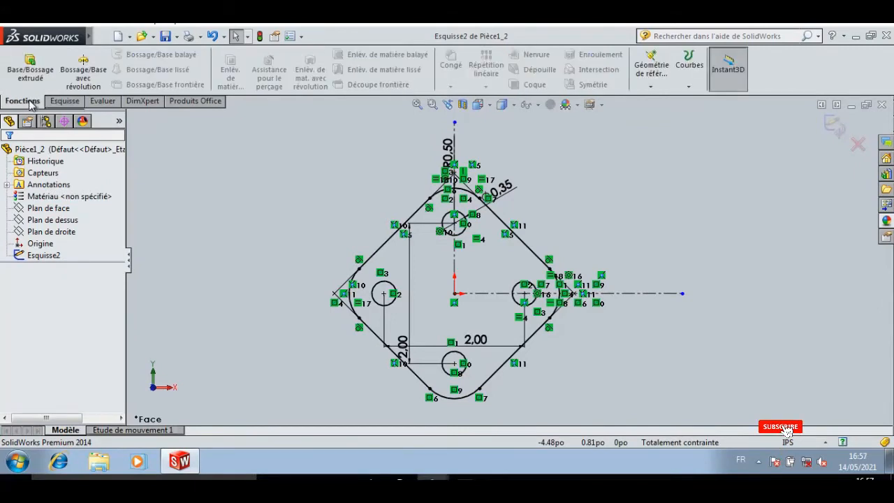
click(30, 66)
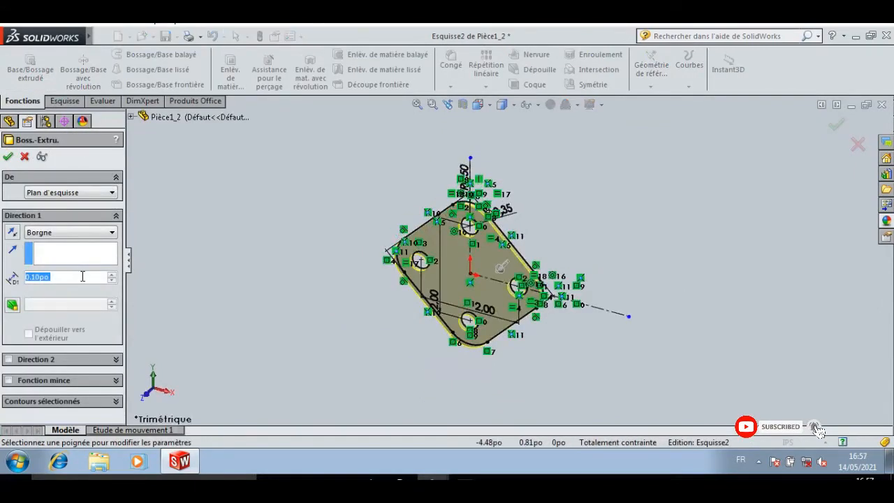
text(0.4)
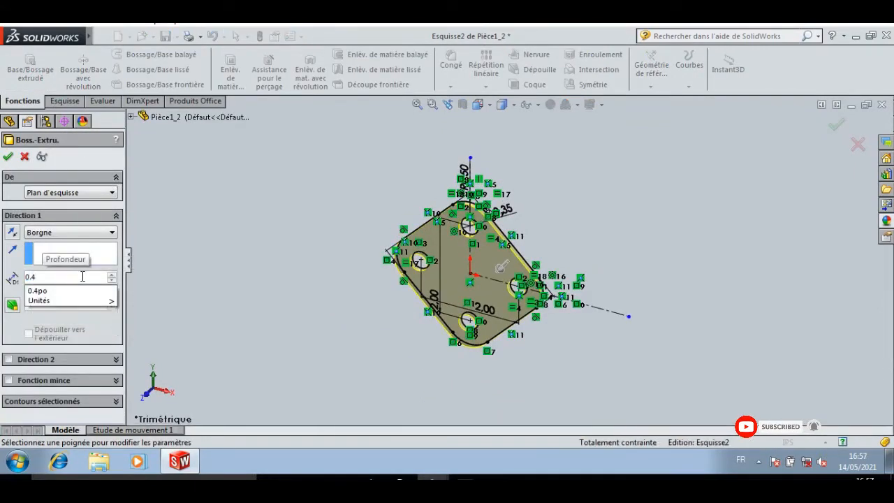
key(Return)
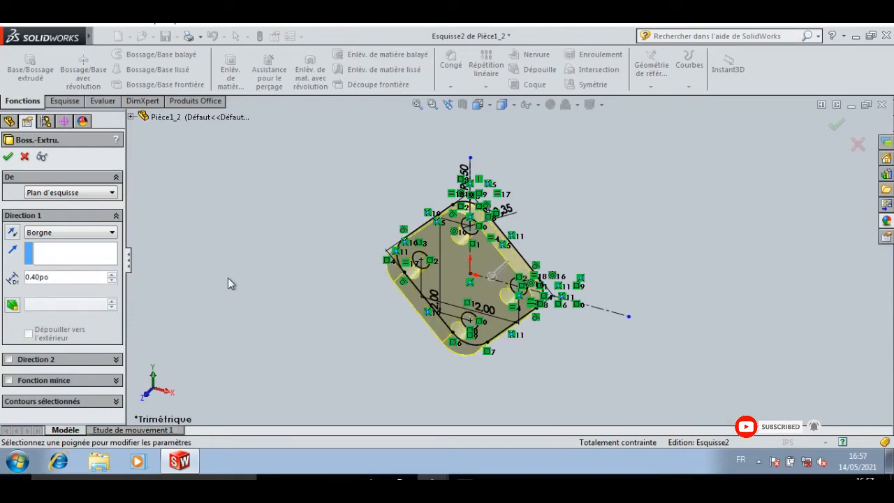
click(10, 232)
click(8, 157)
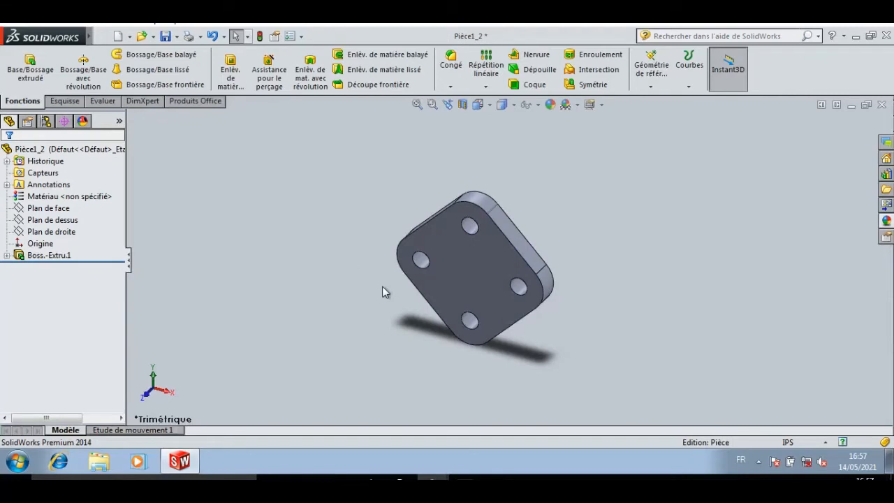
Examine the extruded base plate and its four holes from several angles
key(Right)
key(Right)
key(Right)
key(Right)
key(Right)
key(Up)
key(Left)
key(Left)
key(Left)
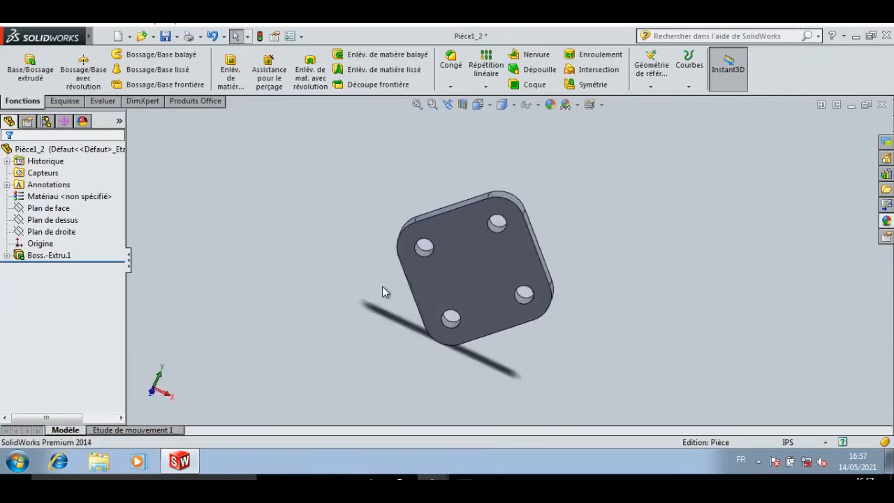
key(Left)
key(Left)
key(Left)
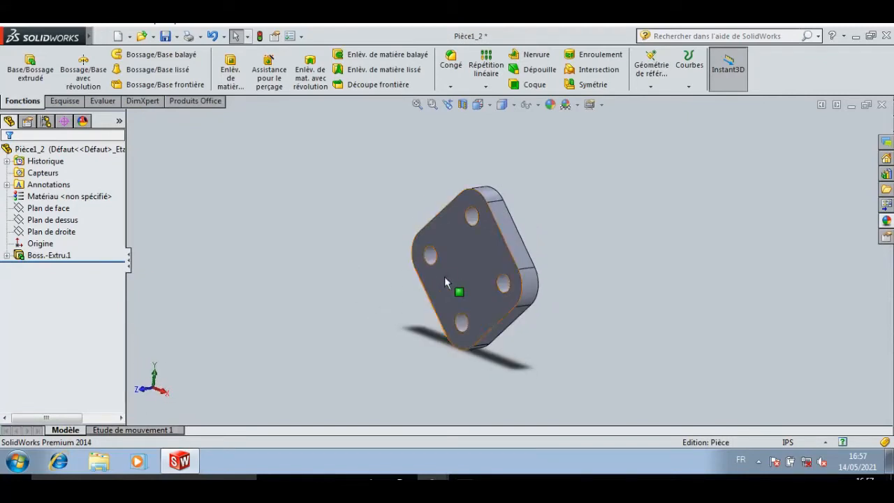
Start a sketch on the plate's front face and draw a circle about 0.95 inches in diameter centred on the origin
click(452, 275)
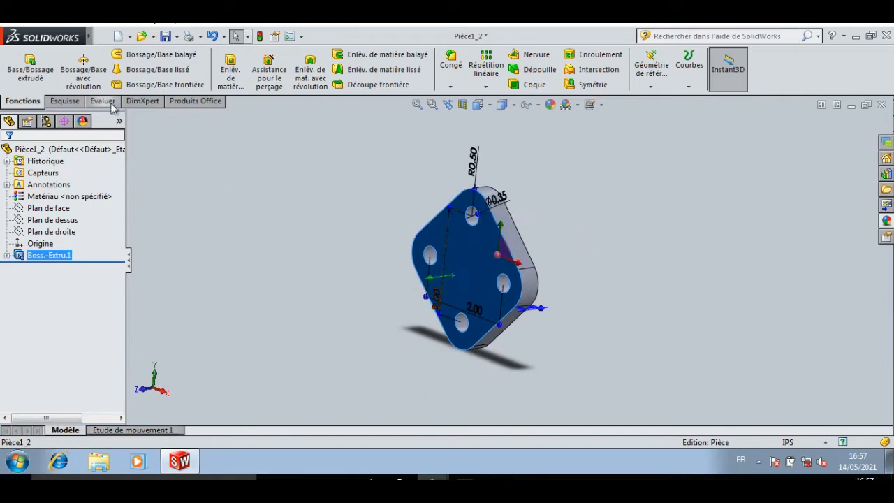
click(81, 105)
click(20, 67)
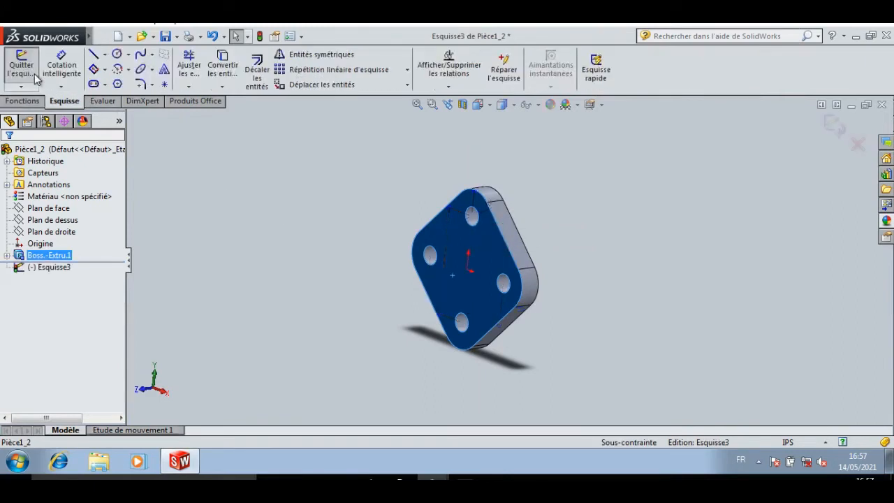
click(118, 54)
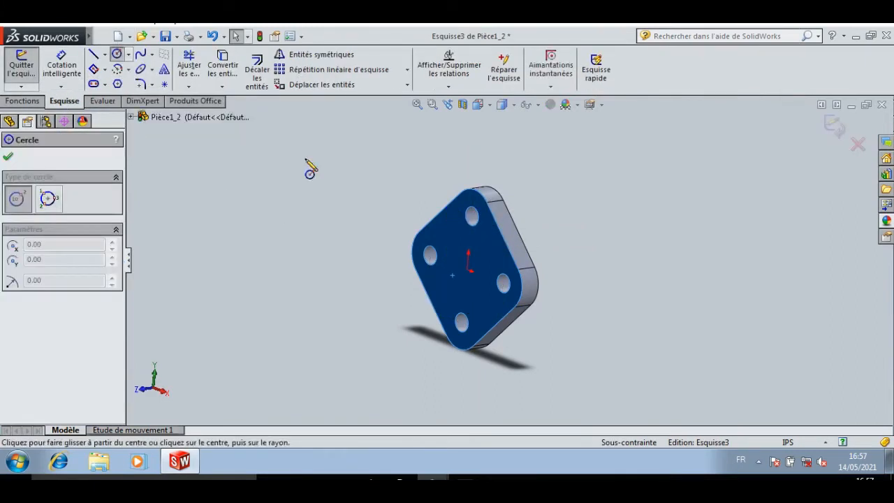
click(467, 271)
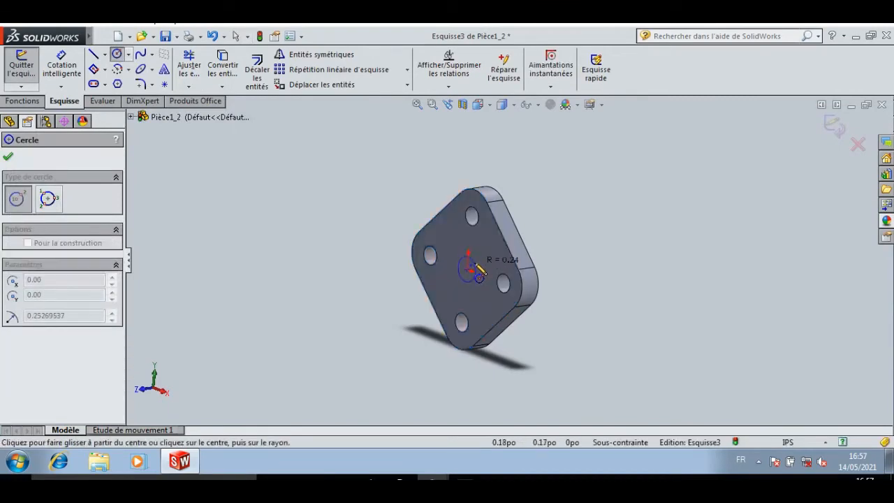
click(484, 262)
key(Escape)
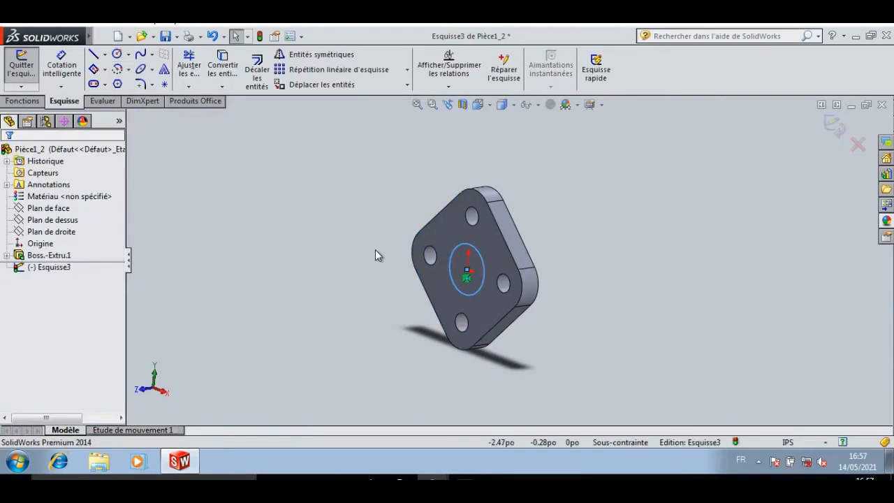
Dimension the central circle with a diameter of 0.75 inches
key(ctrl+1)
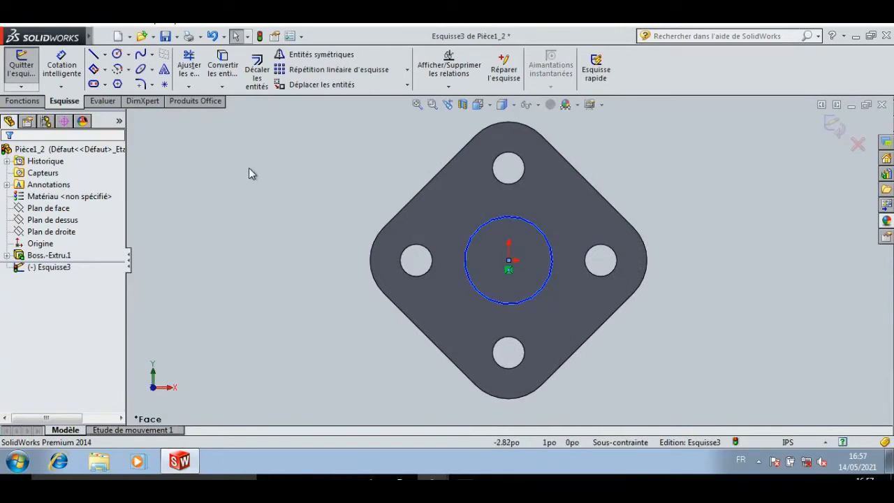
click(61, 65)
click(475, 239)
click(463, 220)
text(0.)
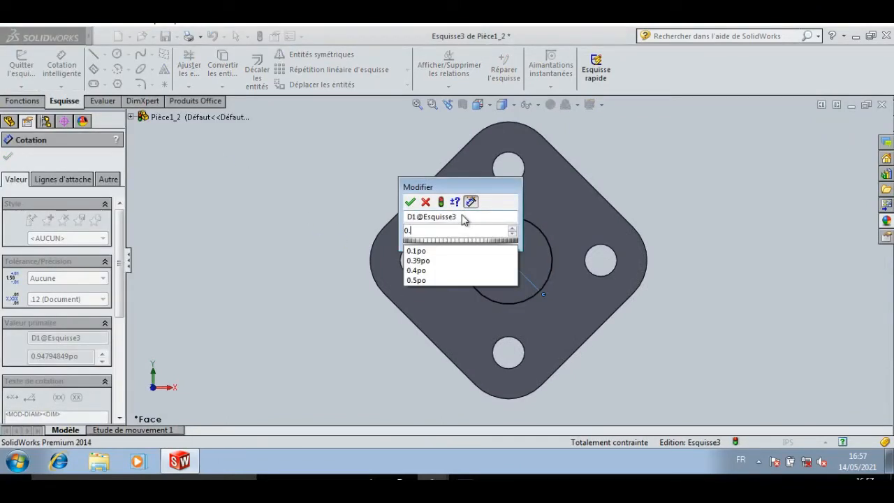
text(75)
key(Return)
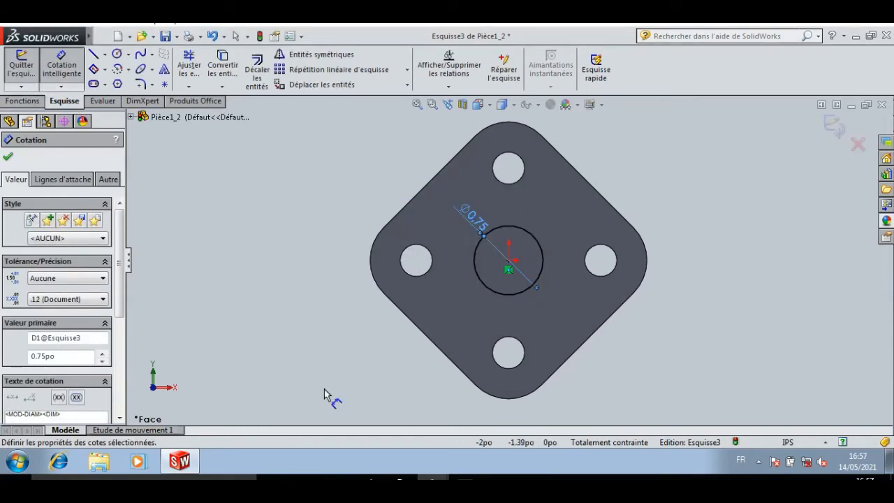
Extrude the central circle to a blind depth of 1.70 inches, merged with the plate
click(28, 103)
click(28, 70)
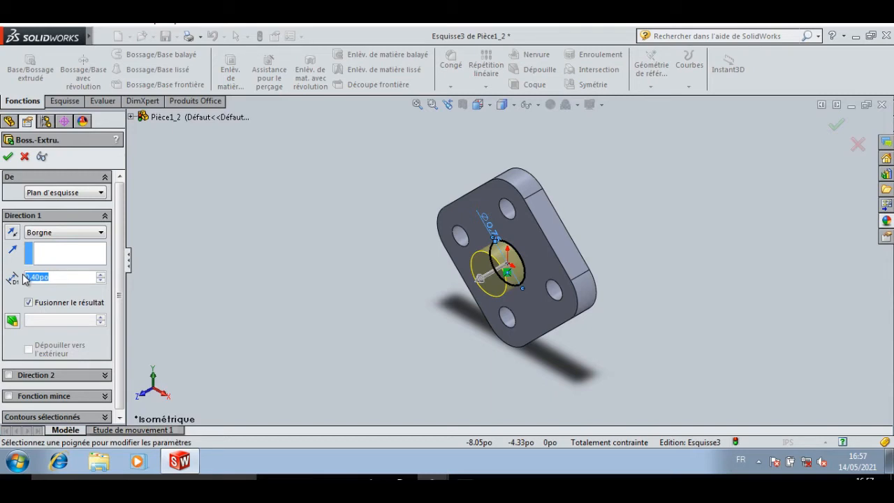
text(1.7)
key(Return)
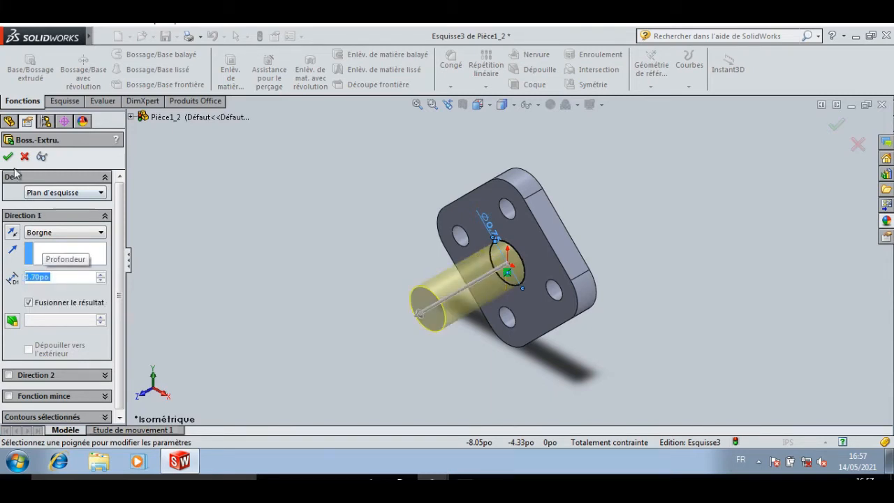
click(8, 157)
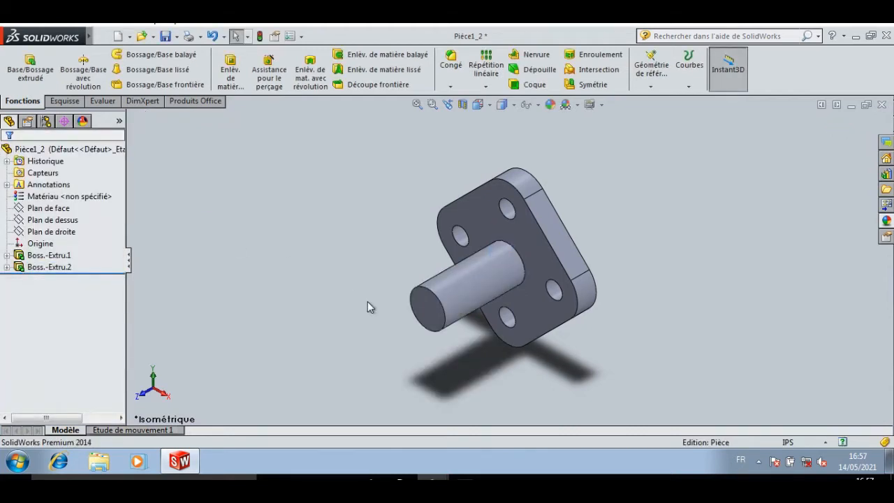
Examine the plate with its central cylindrical boss from several angles
key(Right)
key(Right)
key(Right)
key(Right)
key(Up)
key(Up)
key(Up)
key(Left)
key(Down)
key(Down)
key(Down)
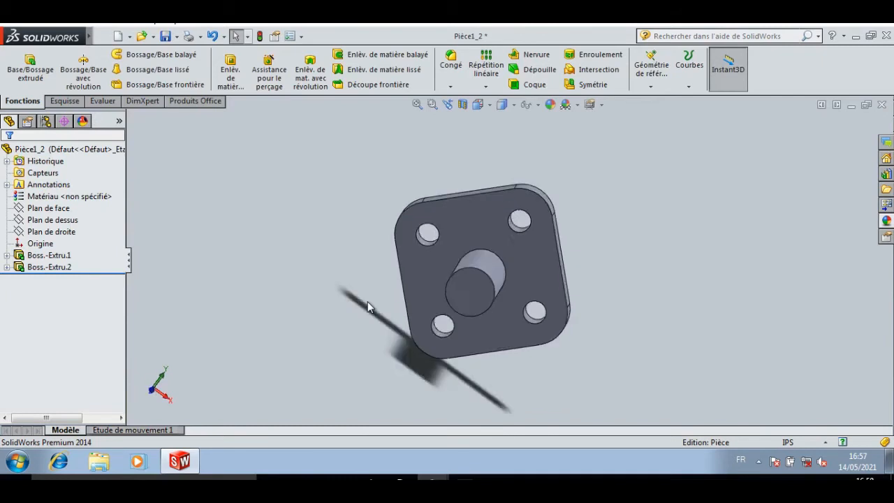
Start a sketch on the cylinder's end face and draw a horizontal construction line from the origin past the plate's right corner
click(474, 318)
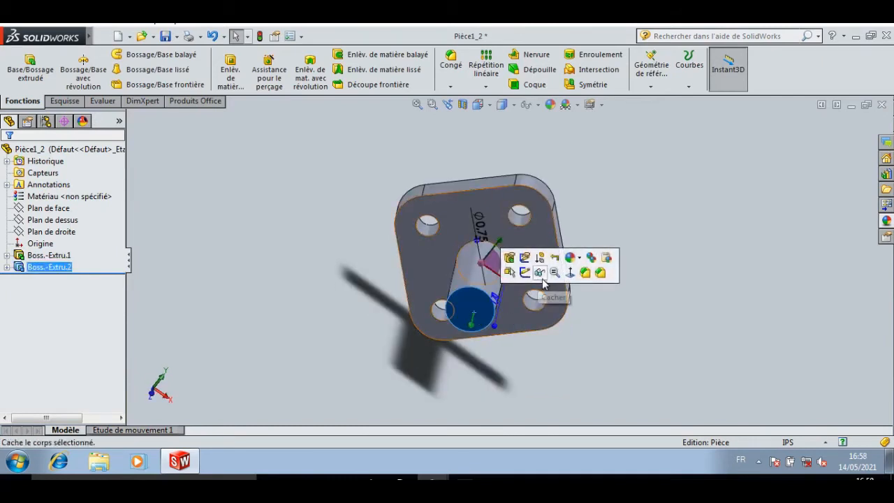
click(571, 273)
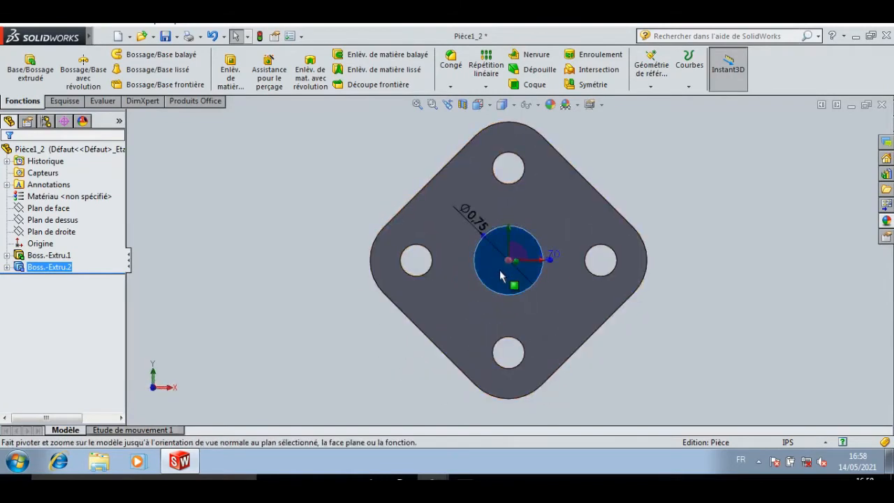
click(551, 230)
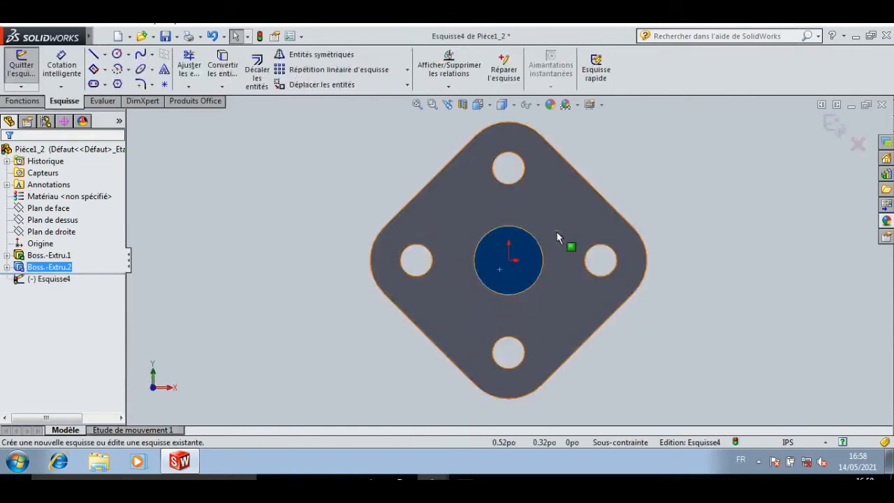
click(104, 54)
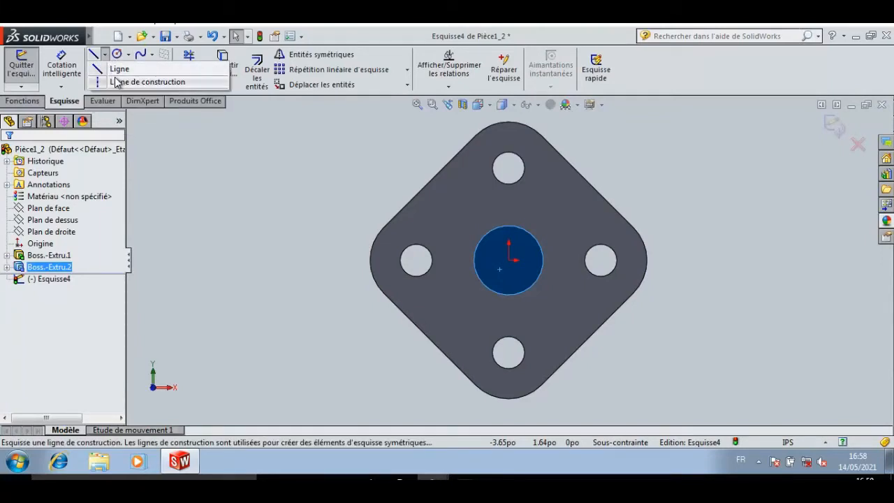
click(122, 79)
click(509, 261)
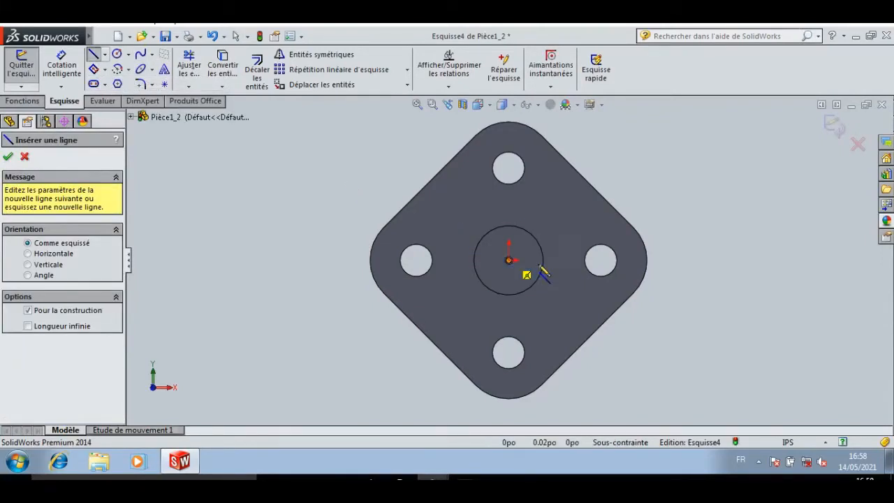
click(685, 261)
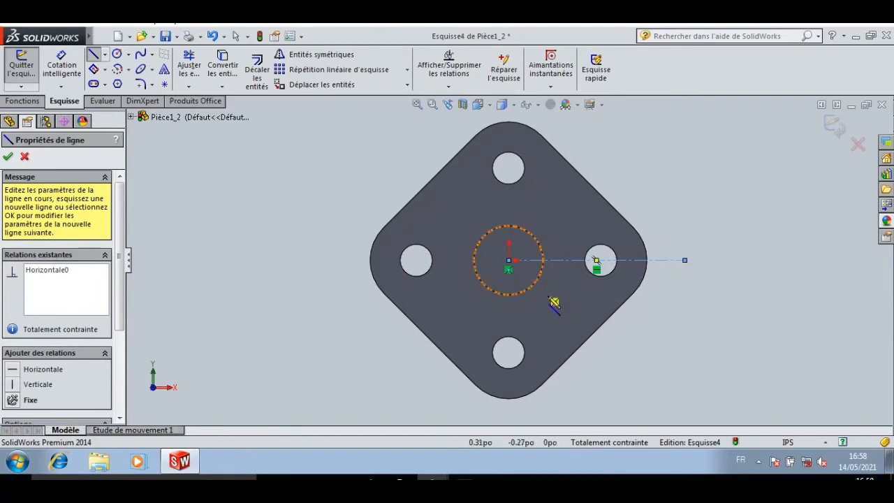
key(Escape)
Try a vertical construction line about 1.6 inches long from the origin past the plate's top corner, and delete it
key(Return)
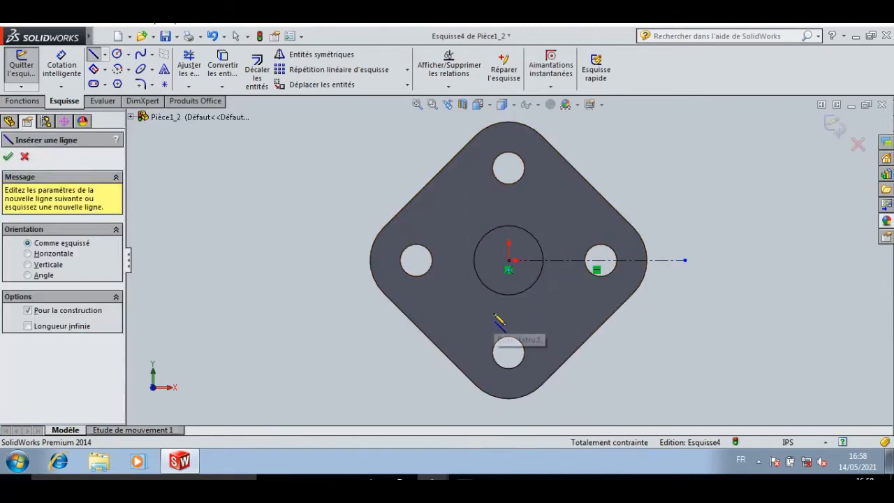
click(508, 260)
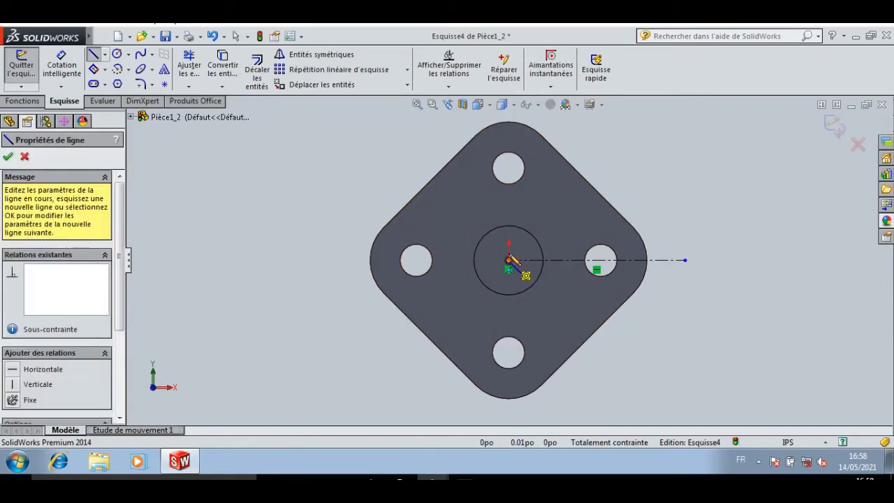
click(512, 114)
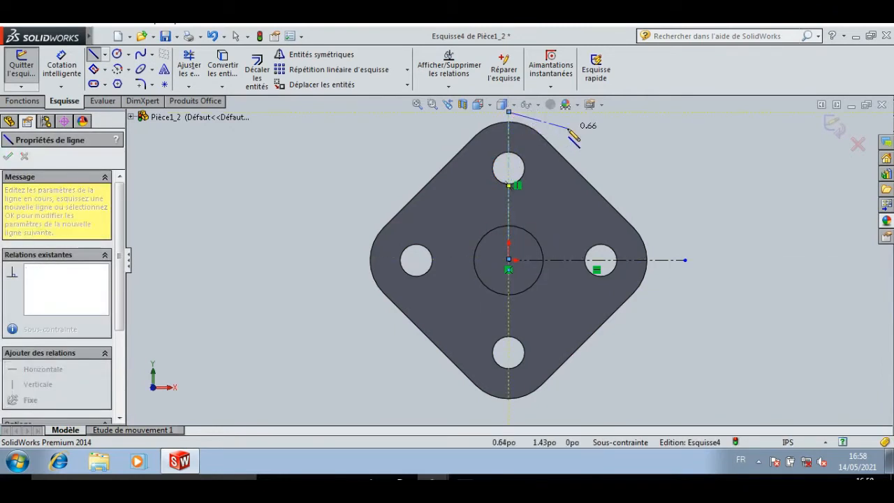
key(Escape)
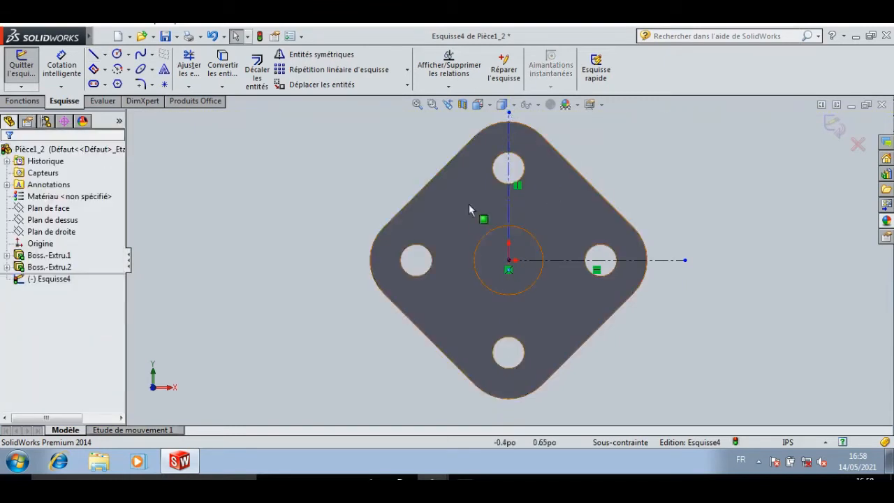
click(508, 216)
key(Delete)
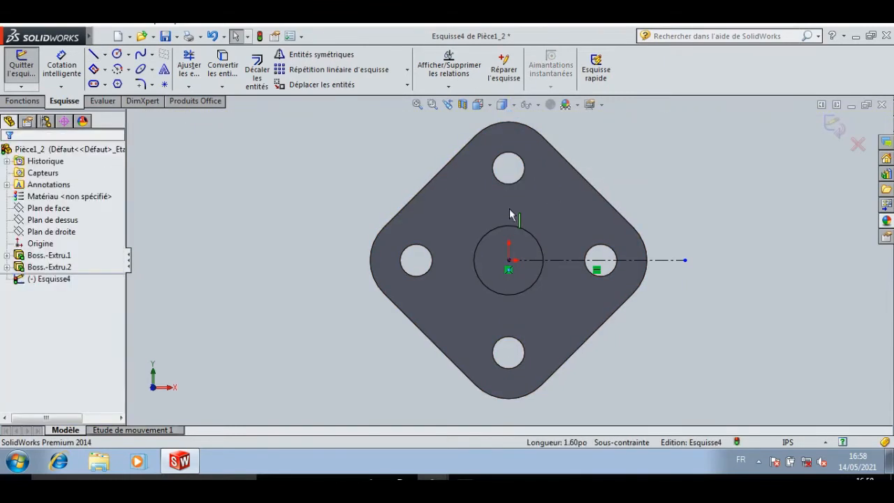
Draw a vertical construction line about 1.6 inches long from the origin up through the upper hole, past the plate's top corner
click(105, 54)
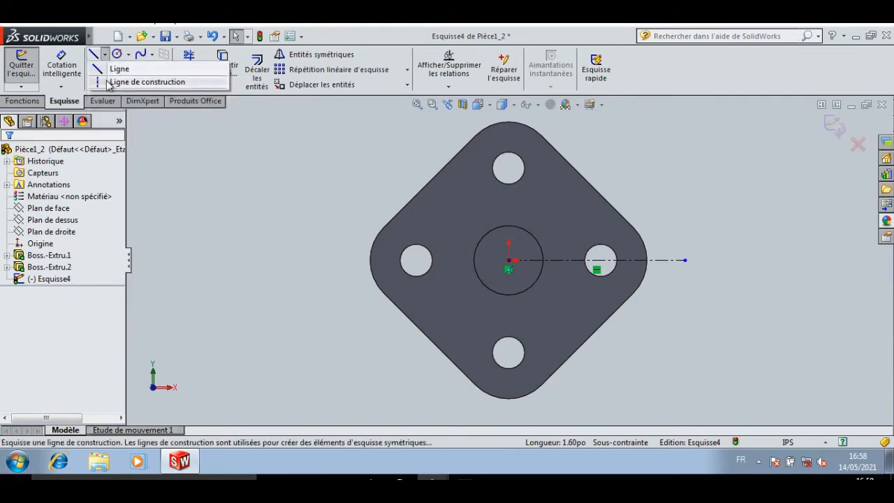
click(108, 83)
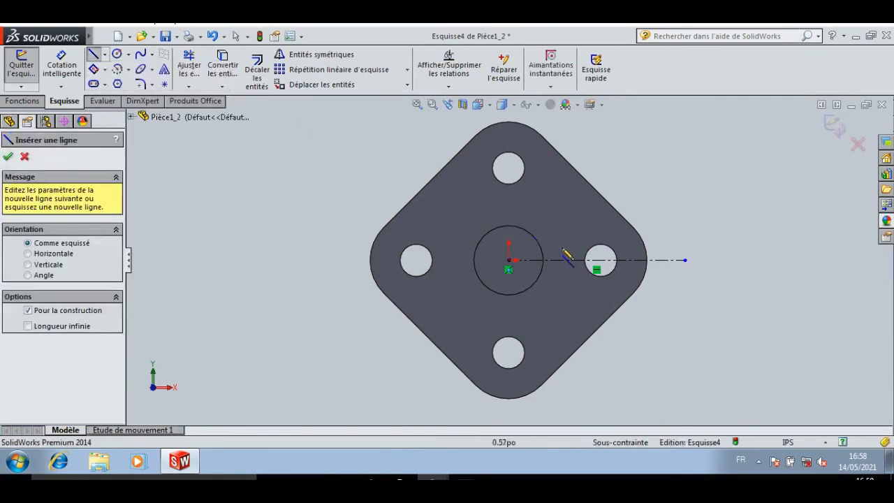
click(511, 261)
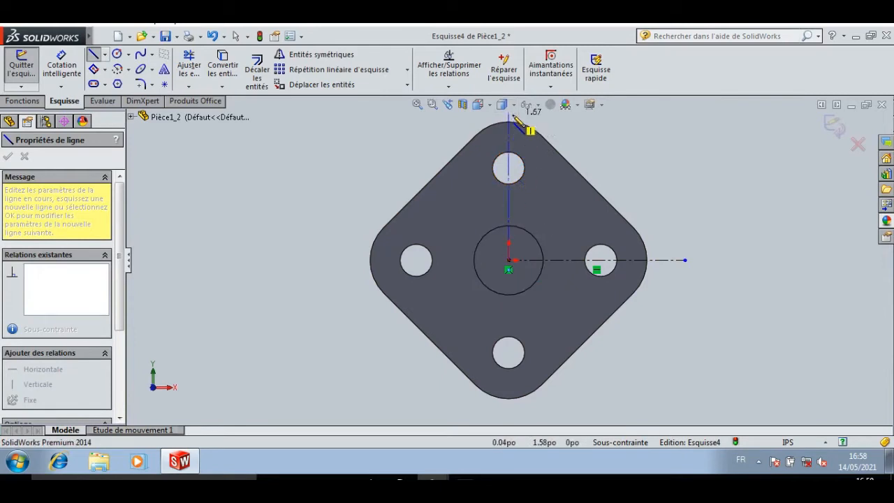
click(509, 122)
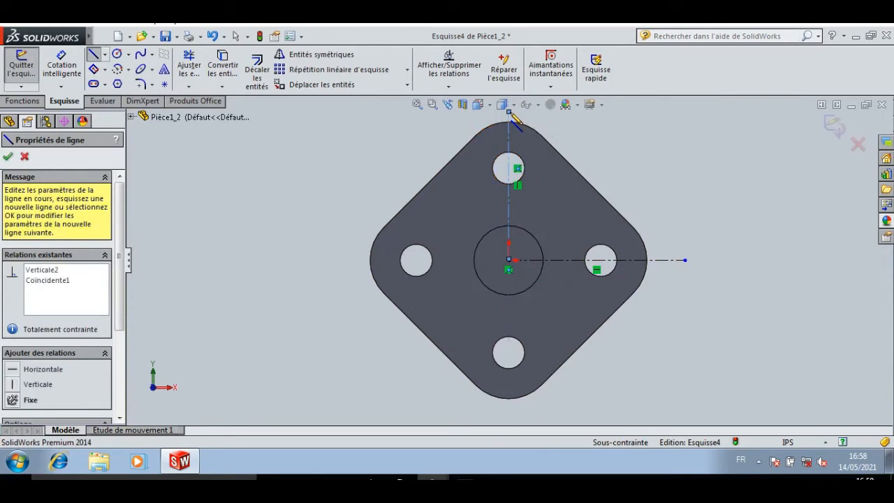
key(Escape)
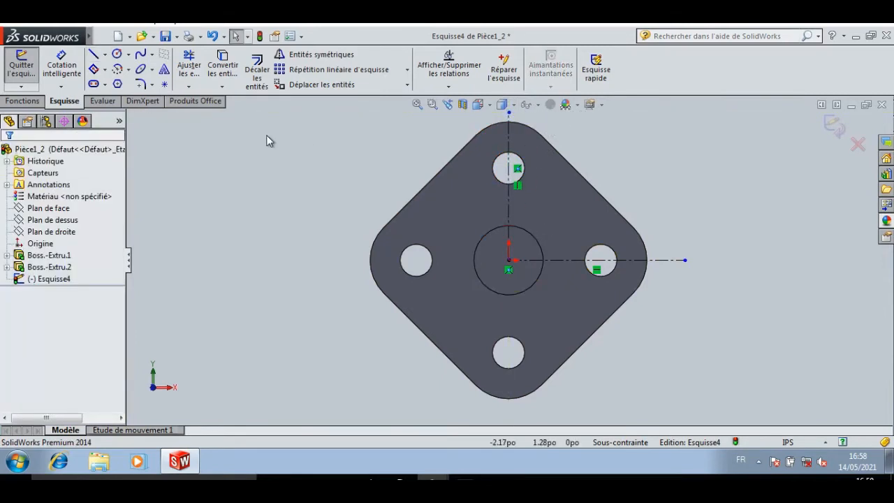
Draw a circle about 0.27 inch in diameter outside the plate, off its upper-left edge
click(117, 54)
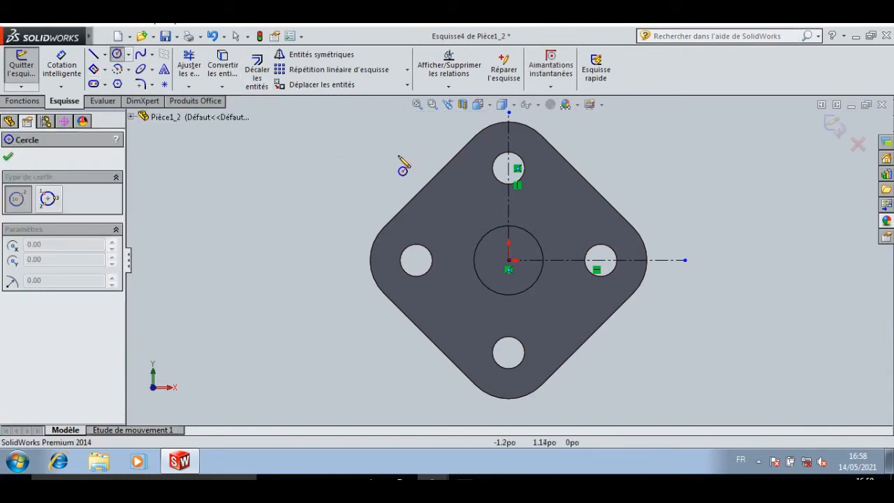
drag(392, 155, 404, 155)
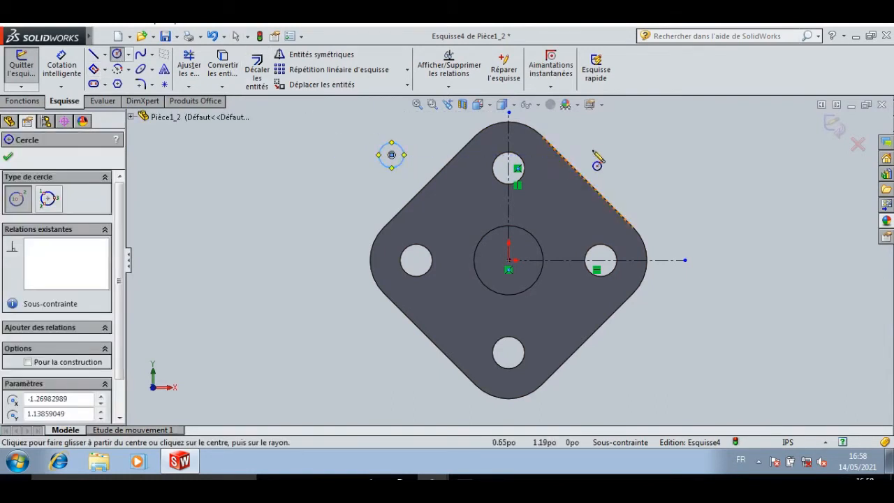
key(Escape)
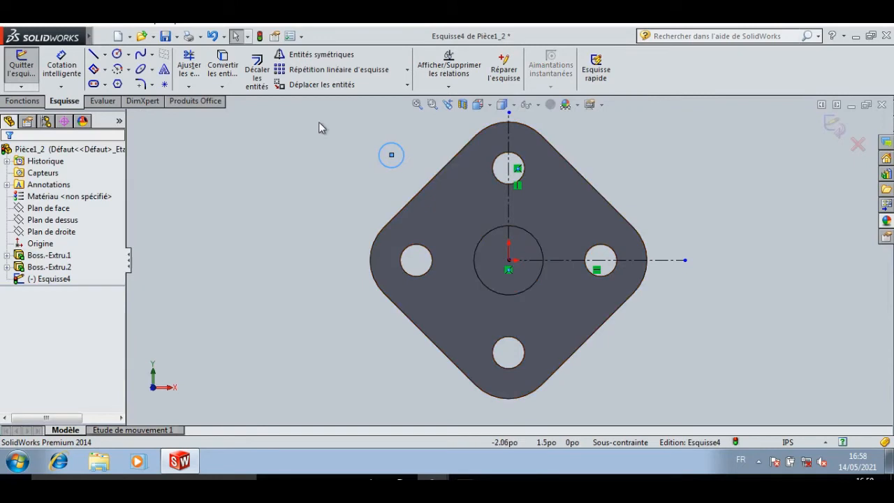
Dimension the new circle's diameter and set it to 0.35 inch
click(61, 64)
click(380, 162)
click(358, 163)
text(0.35)
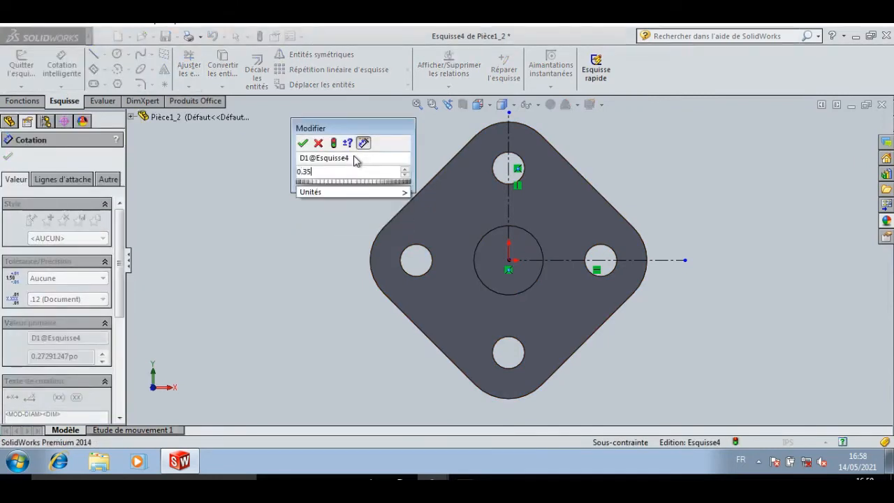
key(Return)
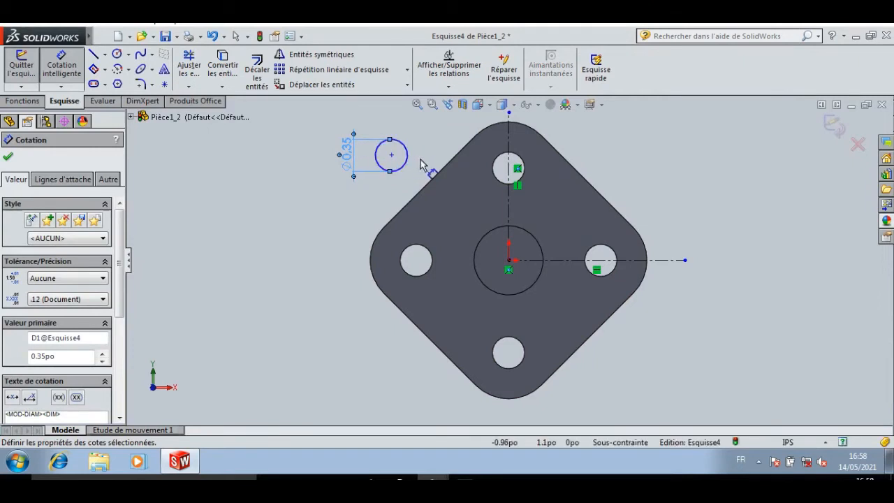
key(Escape)
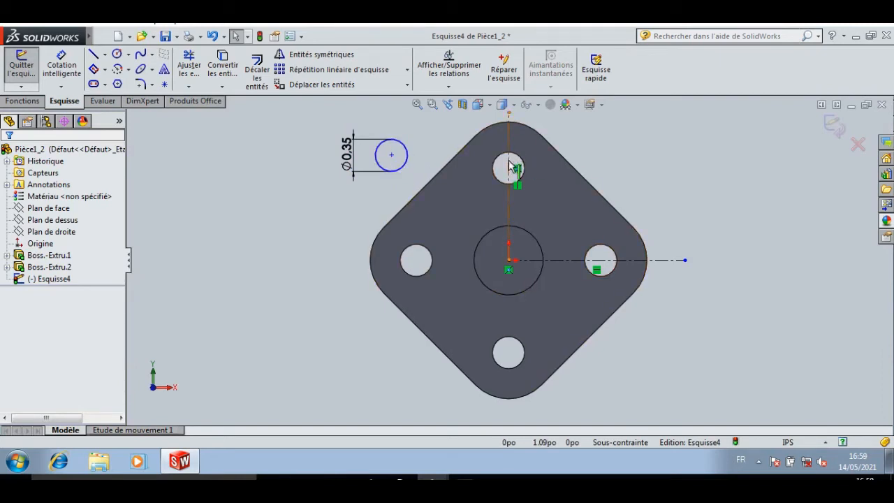
Mirror the 0.35-inch circle about the vertical construction line
click(407, 157)
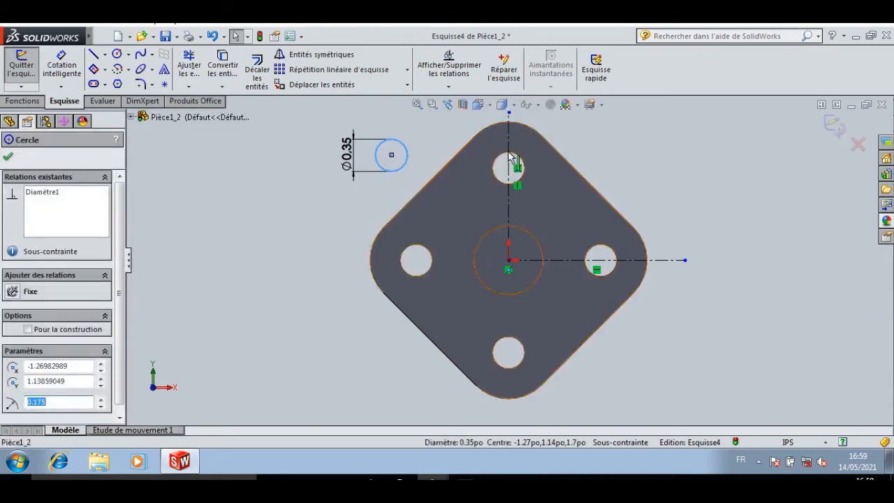
ctrl+click(509, 150)
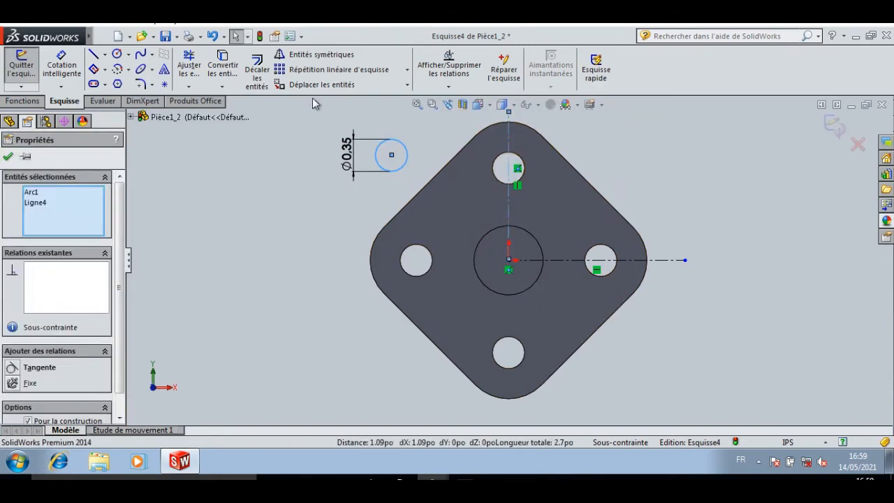
click(293, 55)
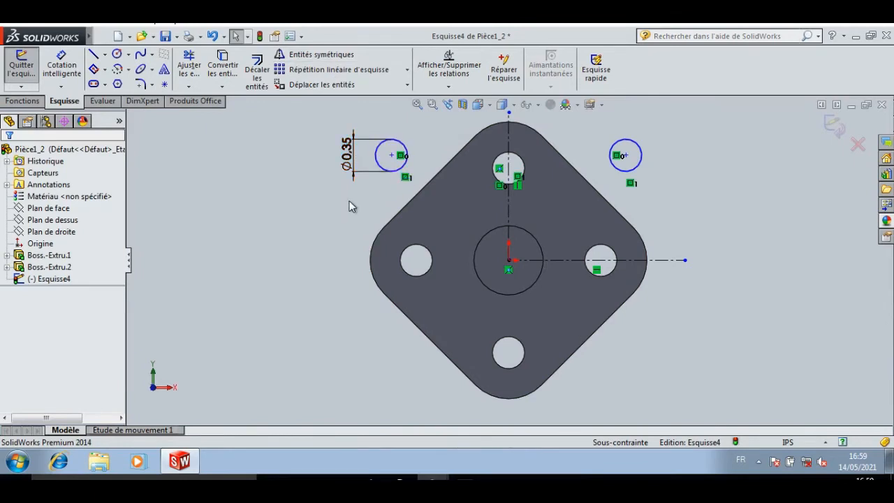
Mirror both upper circles about the horizontal construction line
click(400, 168)
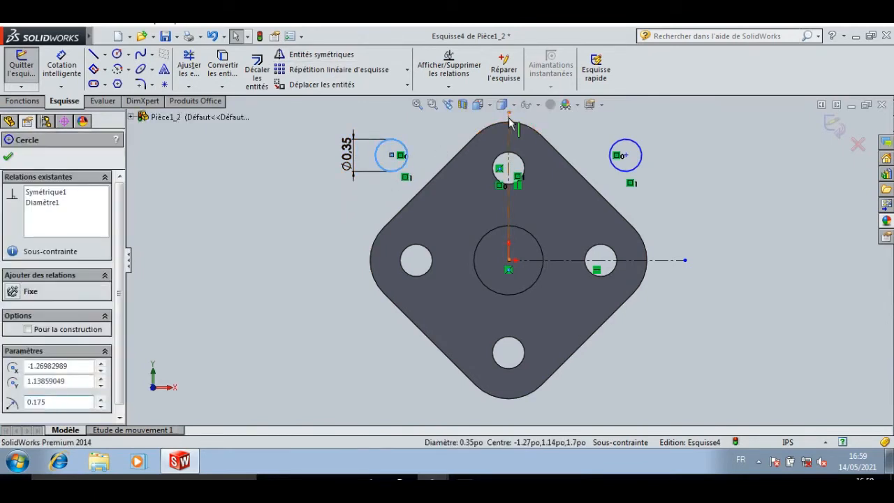
ctrl+click(509, 122)
ctrl+click(614, 148)
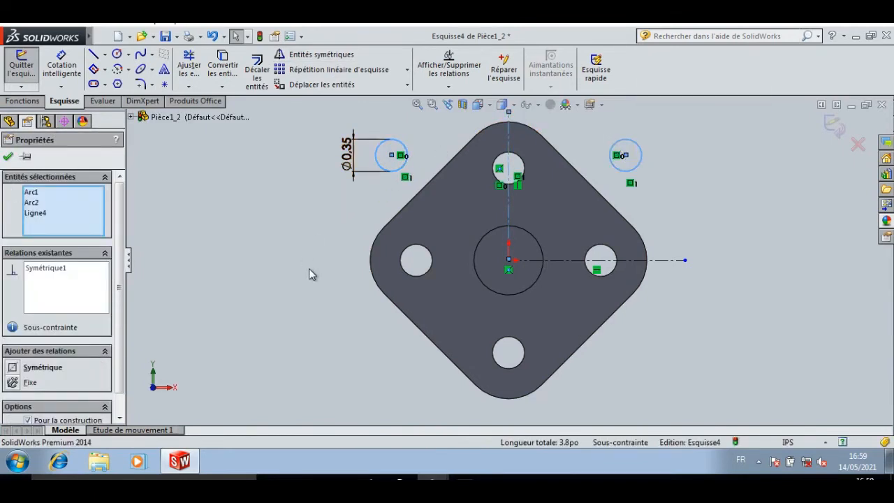
ctrl+click(509, 148)
ctrl+click(678, 261)
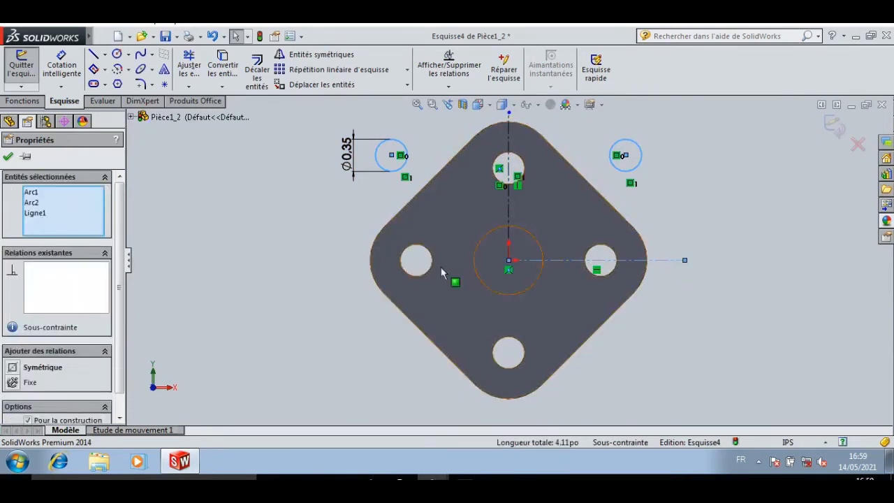
click(308, 56)
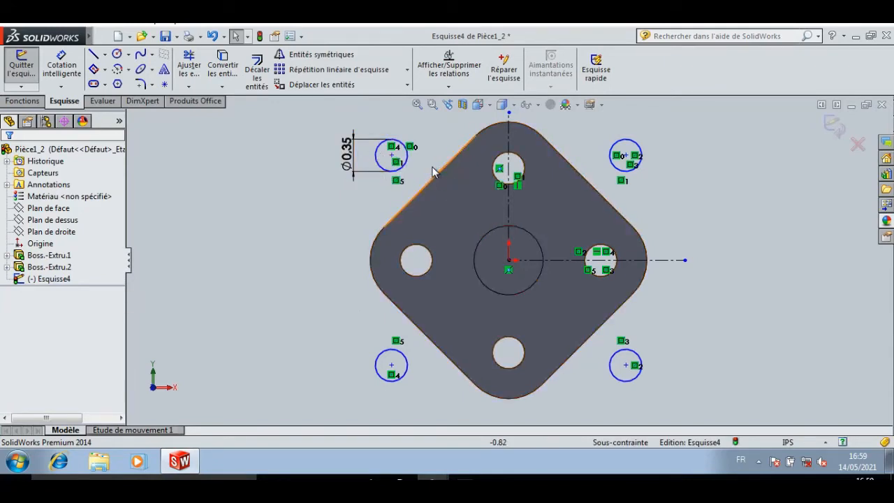
Dimension the horizontal distance between the two upper circles' centres and set it to 2 inches
click(63, 64)
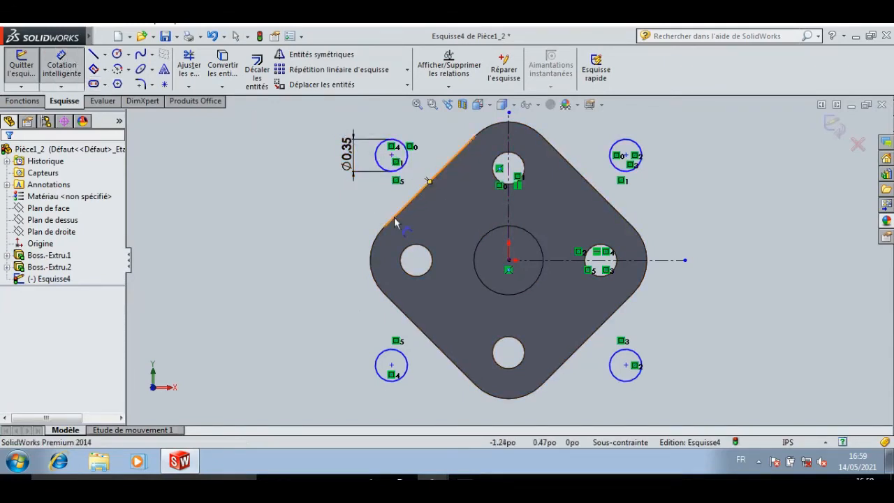
click(392, 155)
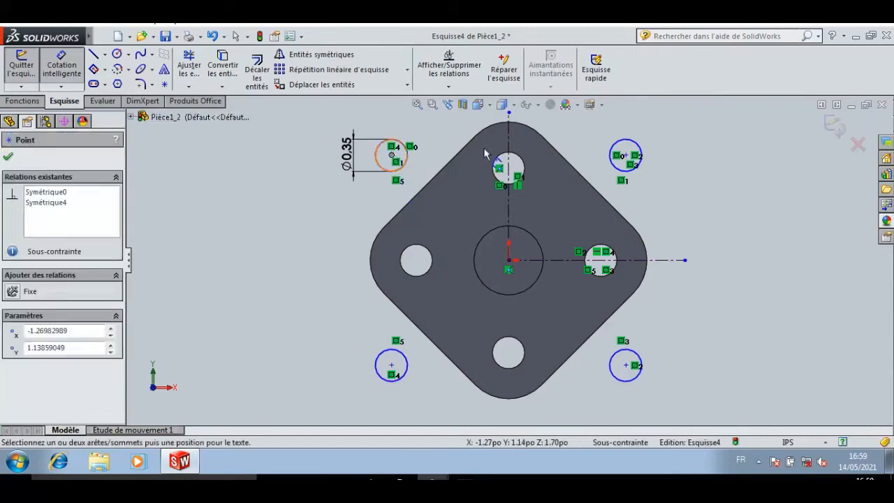
click(625, 156)
click(594, 150)
text(2)
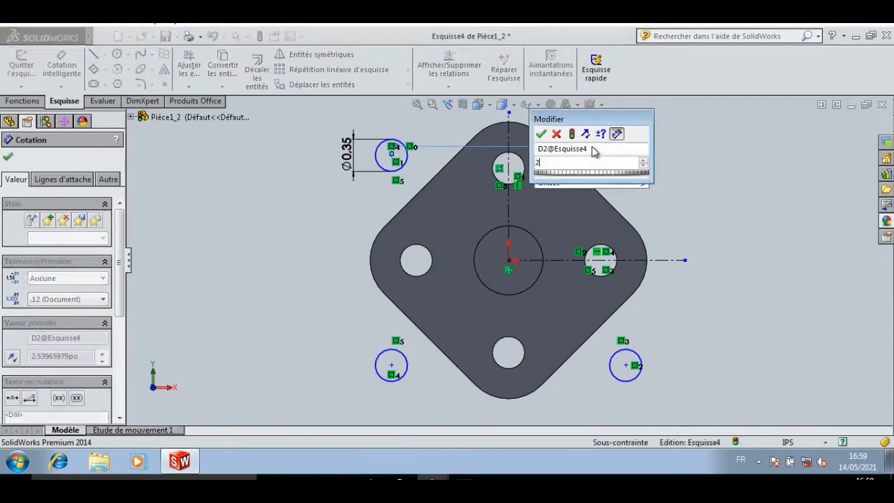
key(Return)
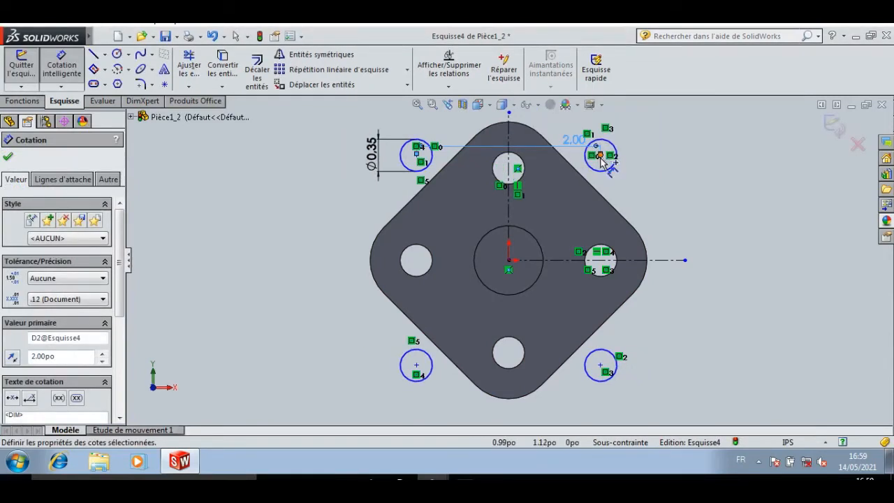
Dimension the vertical distance between the two right-hand circles' centres and set it to 2 inches
click(600, 155)
click(601, 364)
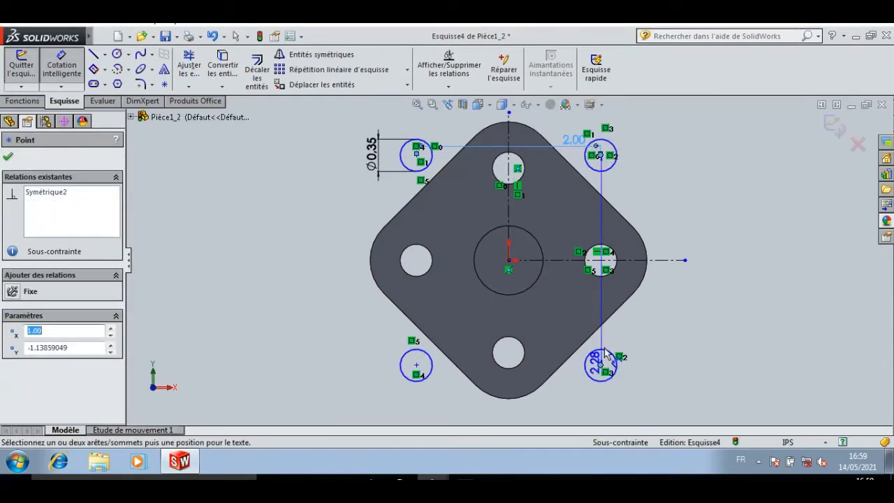
click(646, 297)
text(2)
key(Return)
key(Escape)
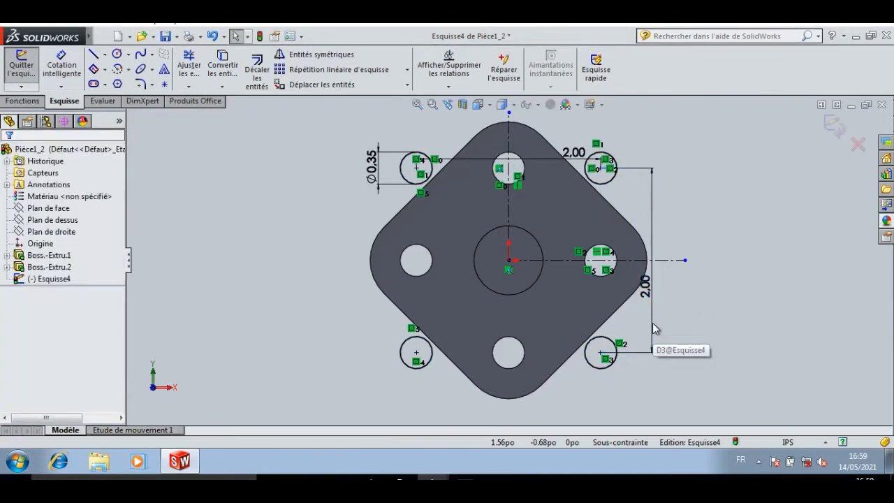
click(117, 71)
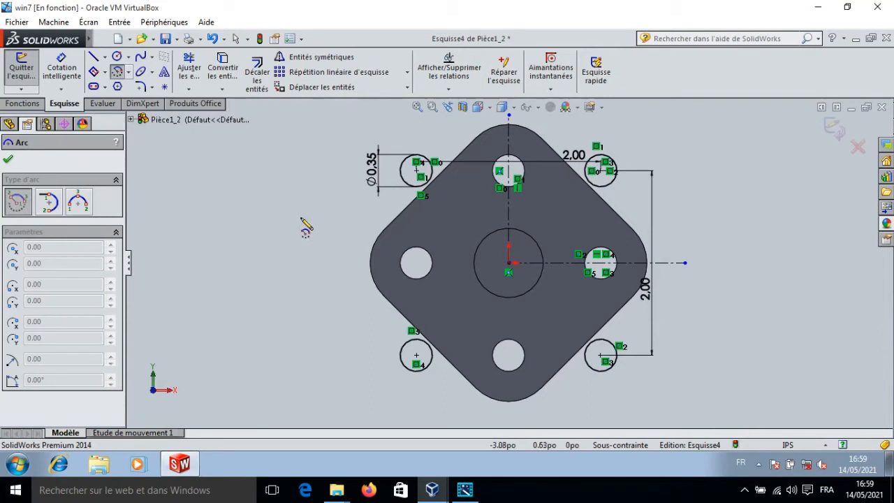
click(417, 170)
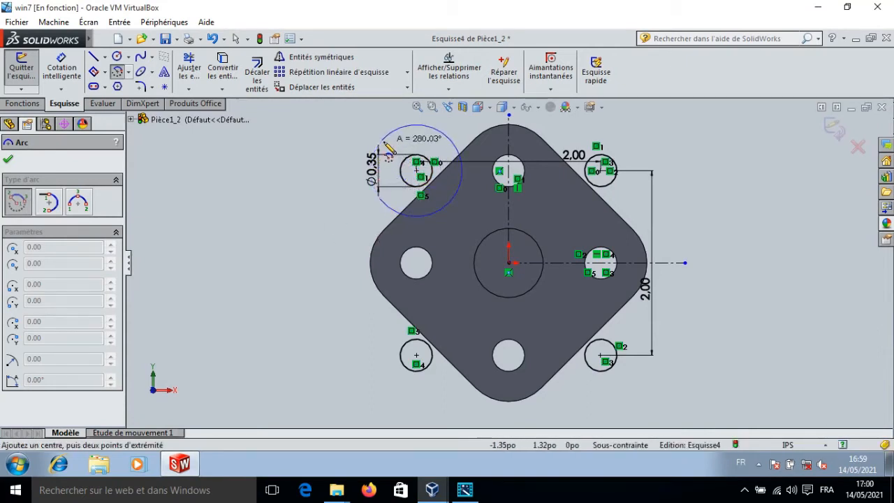
click(362, 145)
key(Escape)
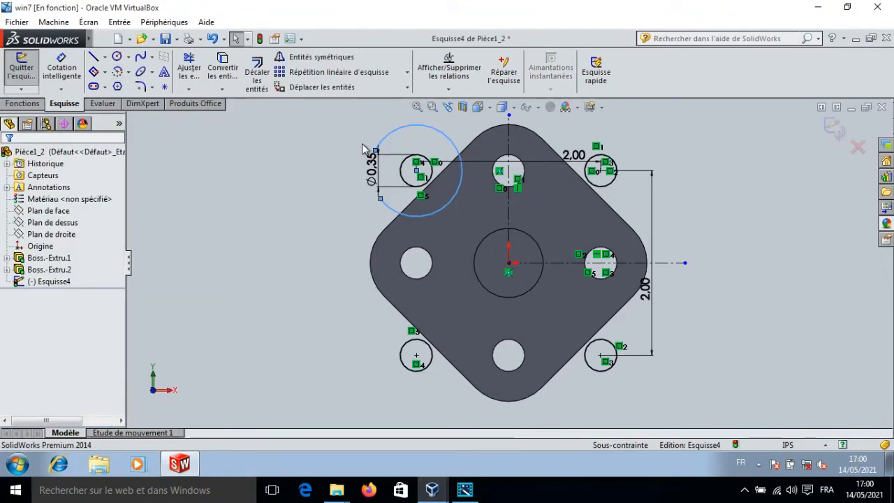
key(Delete)
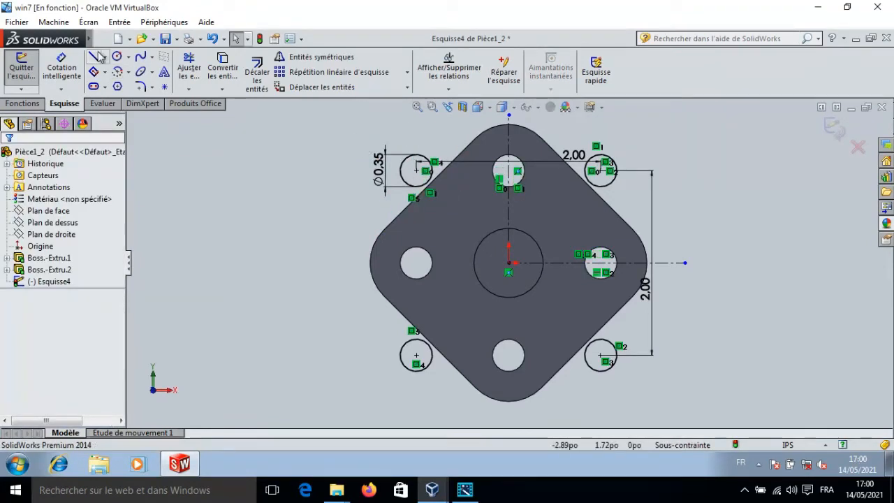
Draw a centre-point arc of about 0.46-inch radius around the outer side of the upper-left circle, centred on that circle
click(119, 71)
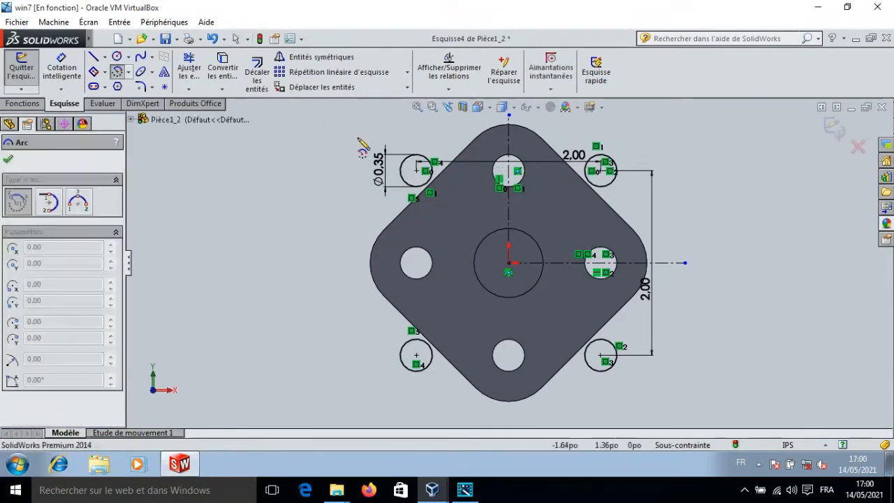
click(416, 170)
click(412, 129)
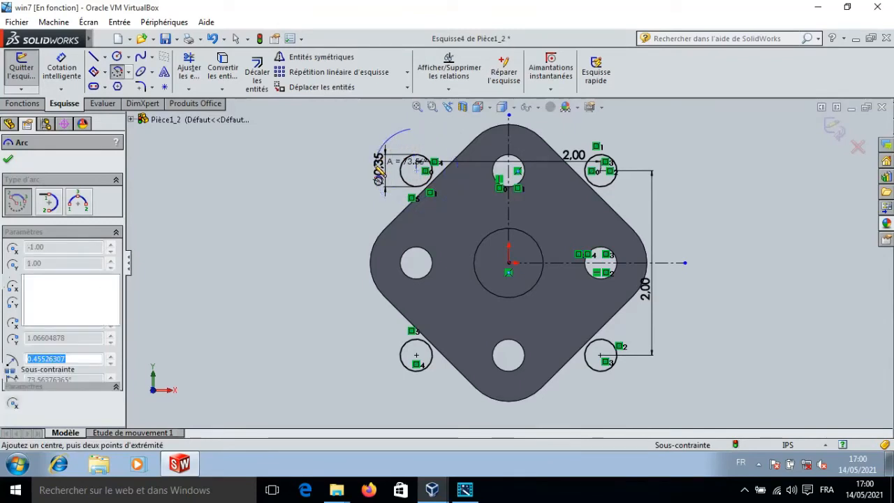
click(382, 154)
key(Escape)
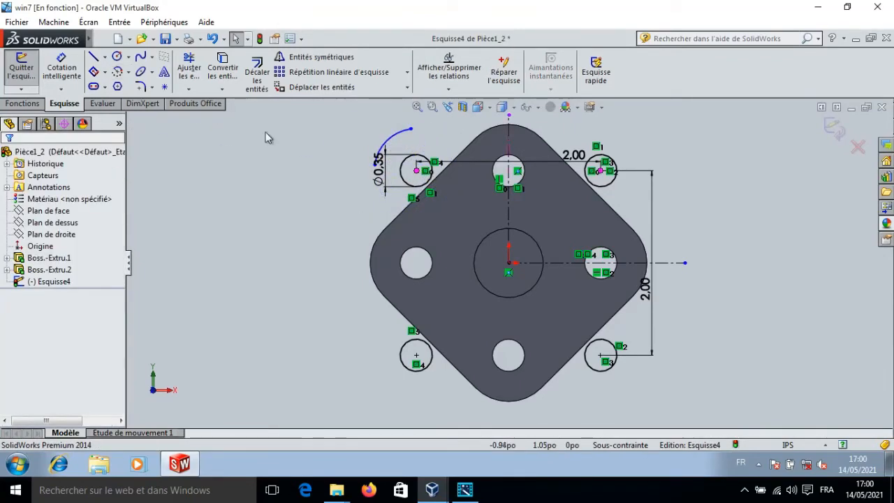
Dimension the upper-left arc's radius and set it to 0.5 inch
click(68, 69)
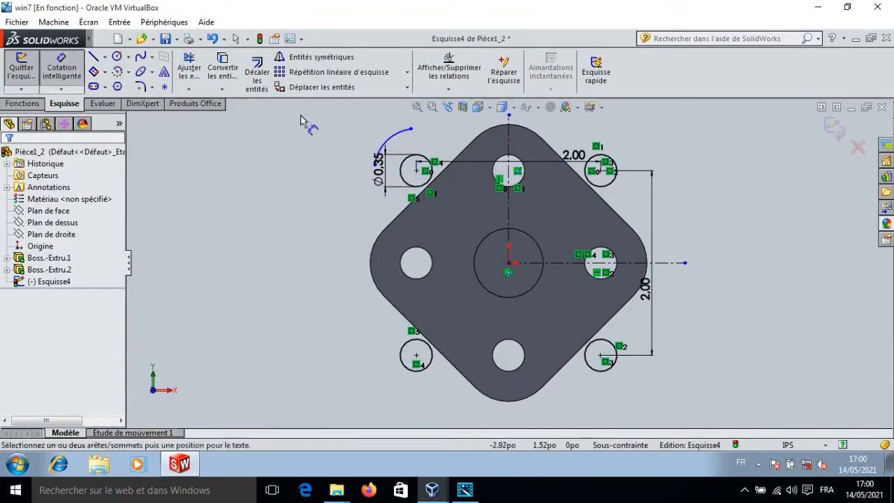
click(374, 141)
click(362, 137)
text(0.5)
key(Return)
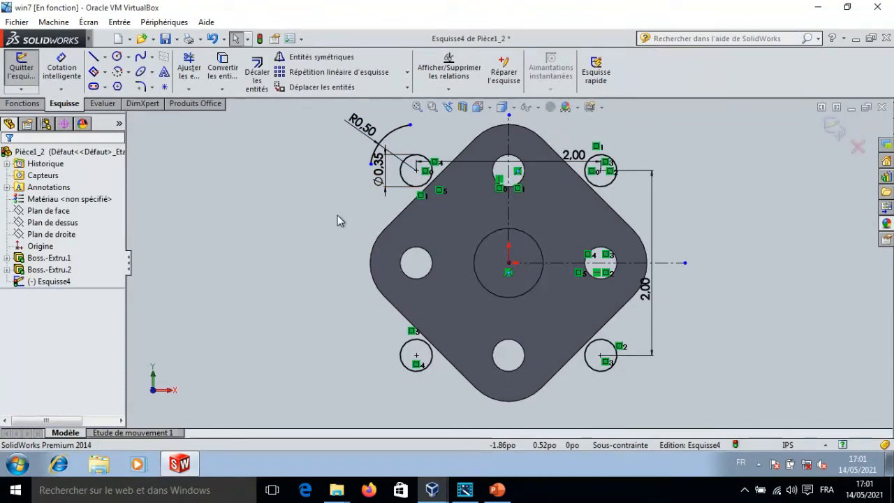
Mirror the 0.5-inch corner arc about the vertical construction line
click(398, 127)
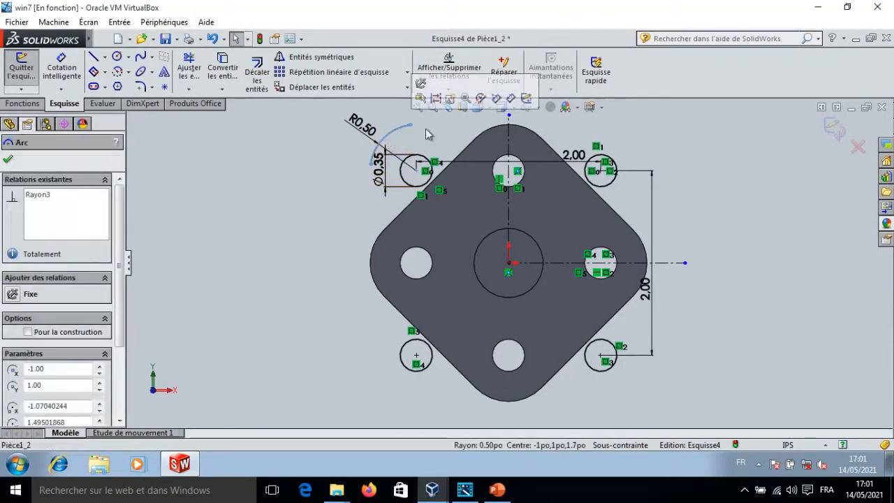
ctrl+click(509, 142)
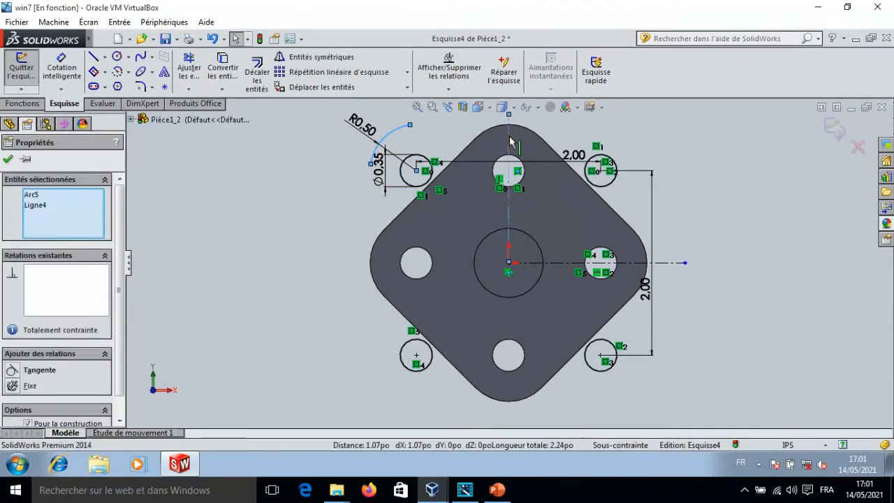
click(302, 59)
Mirror both upper corner arcs about the horizontal construction line
click(395, 129)
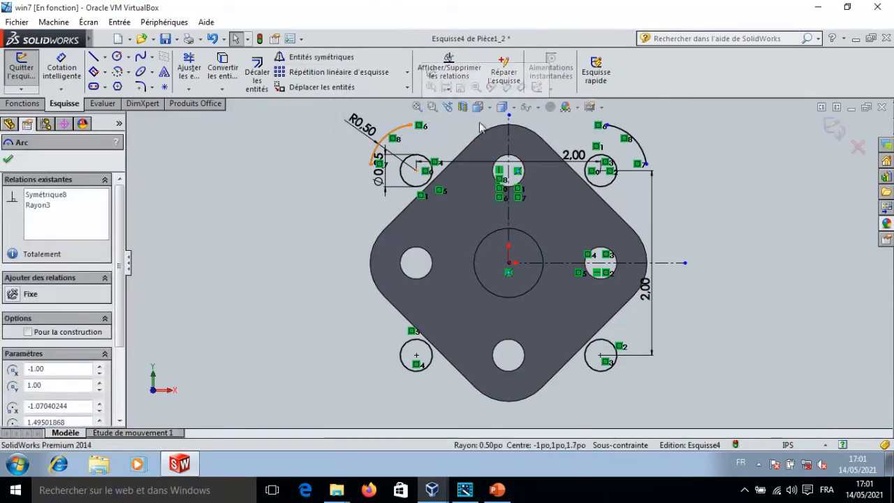
ctrl+click(620, 137)
ctrl+click(672, 263)
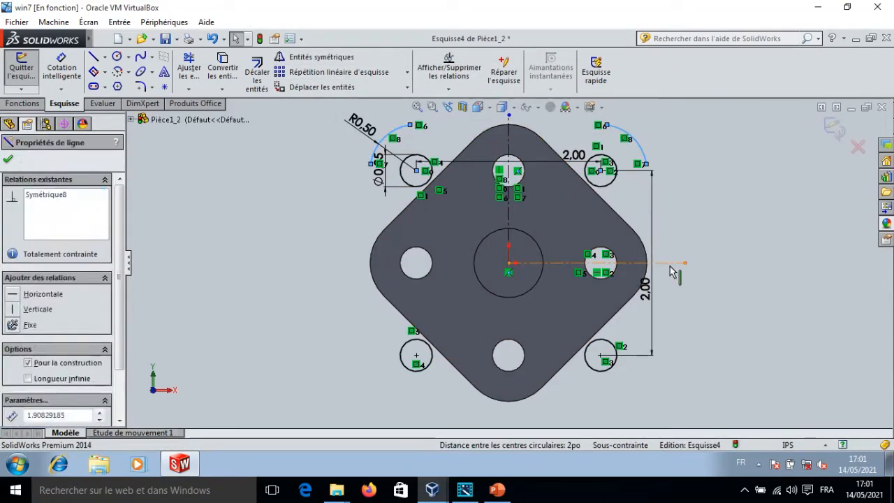
click(312, 58)
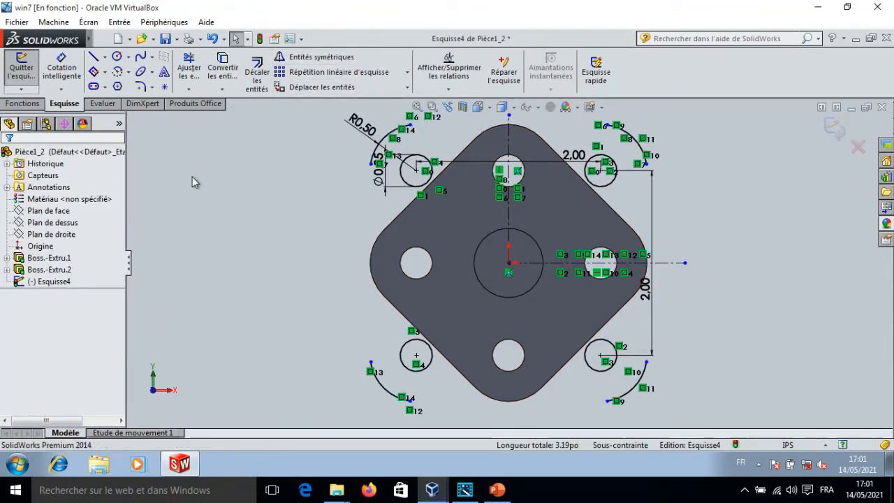
click(128, 74)
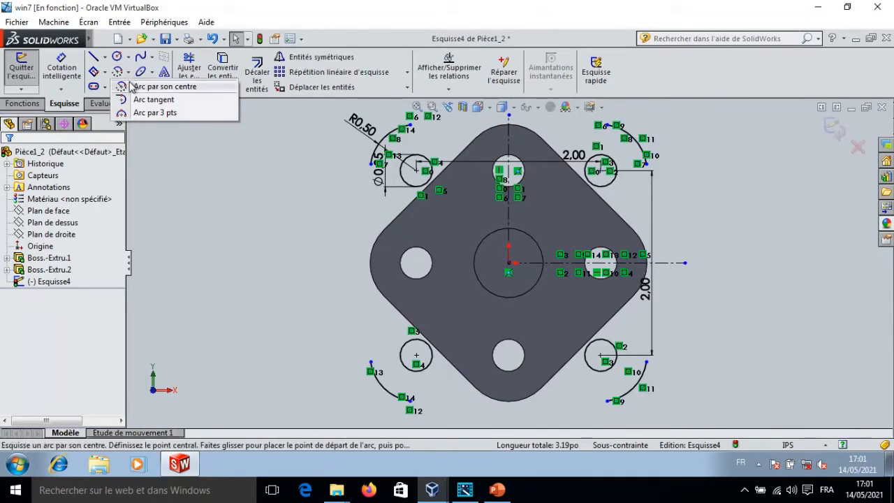
click(153, 86)
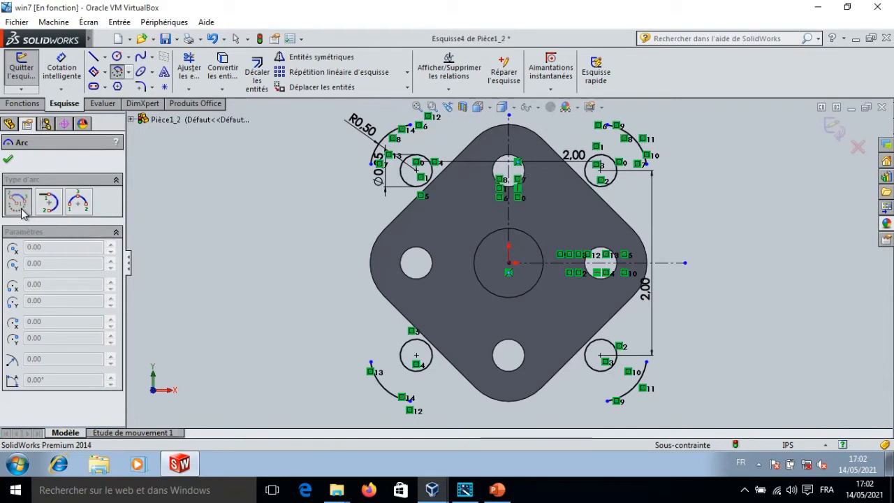
key(Escape)
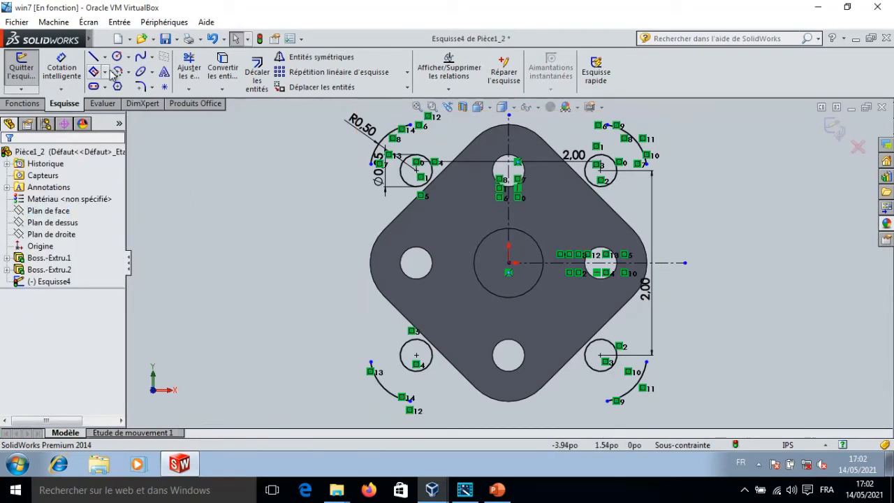
Draw a centre-point arc of about 1.6-inch radius joining the two left corner arcs, centred outside the flange near the horizontal axis
click(117, 73)
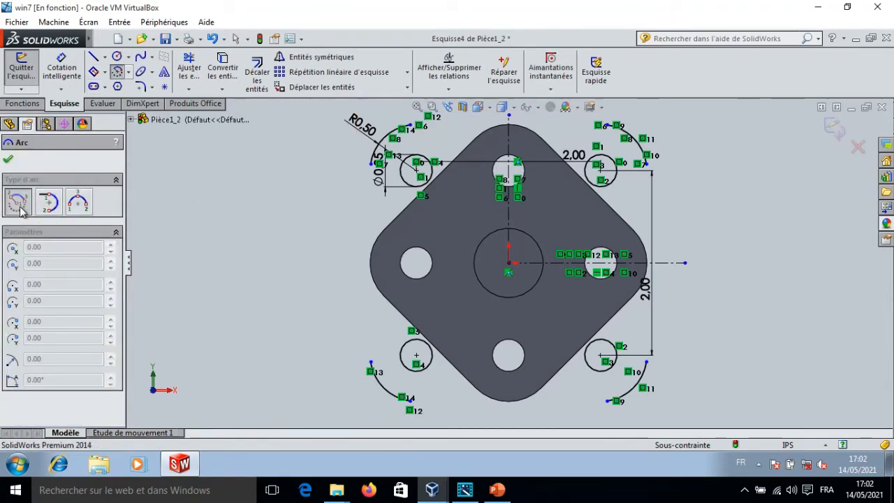
click(311, 263)
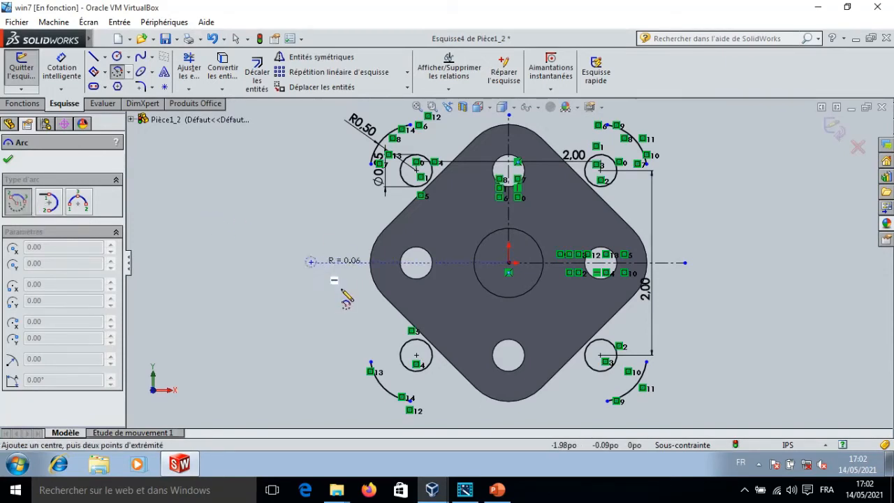
click(372, 362)
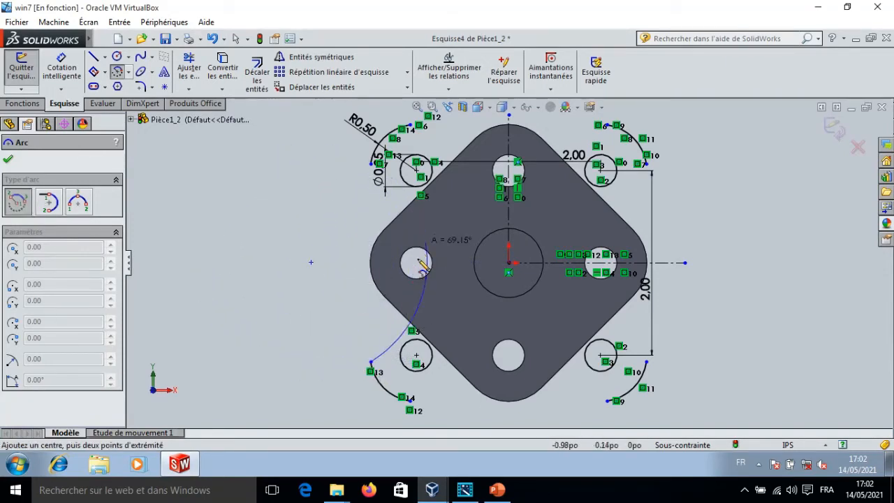
click(377, 163)
click(375, 167)
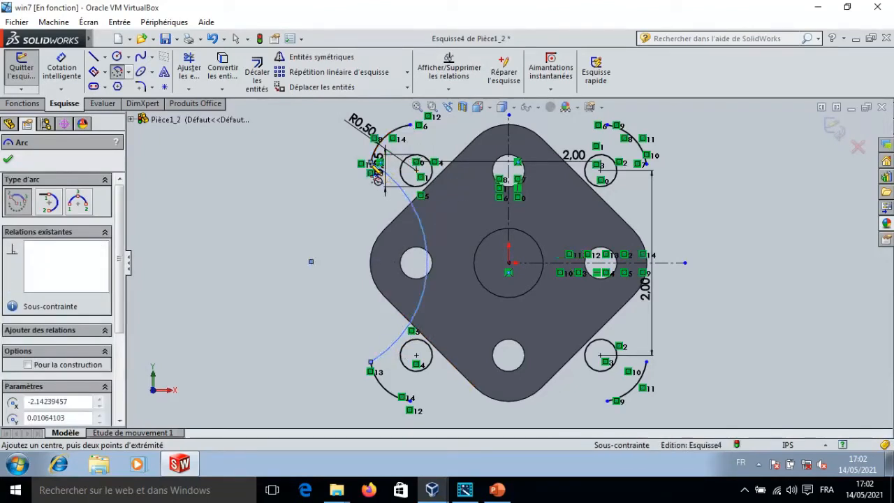
key(Escape)
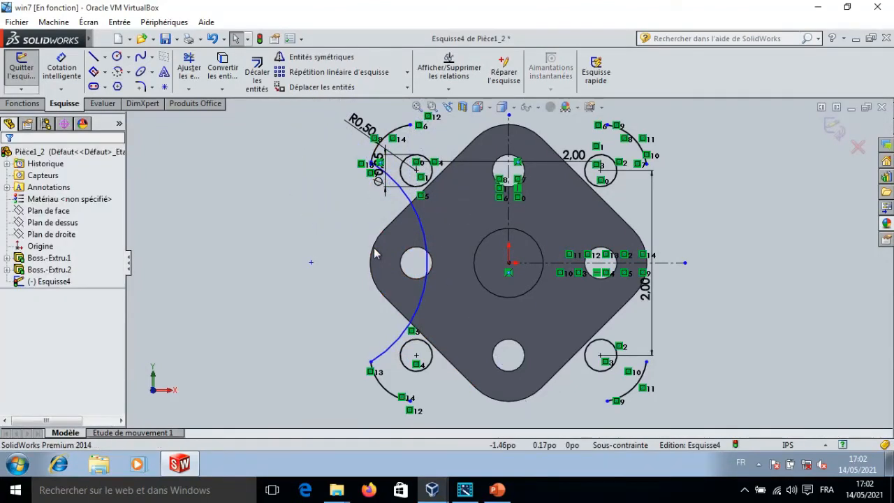
drag(427, 269, 408, 272)
click(299, 297)
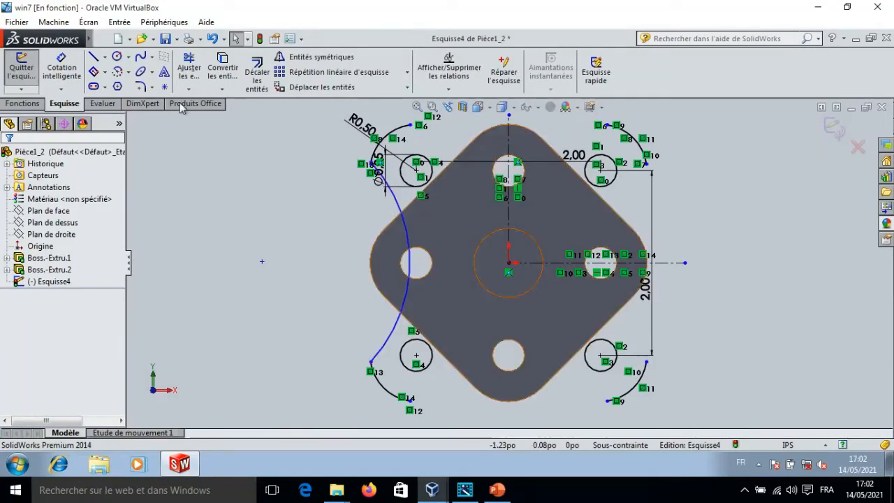
Dimension the left connecting arc's radius and set it to 1.5 inch
click(62, 70)
click(410, 260)
click(365, 261)
text(1.5)
key(Return)
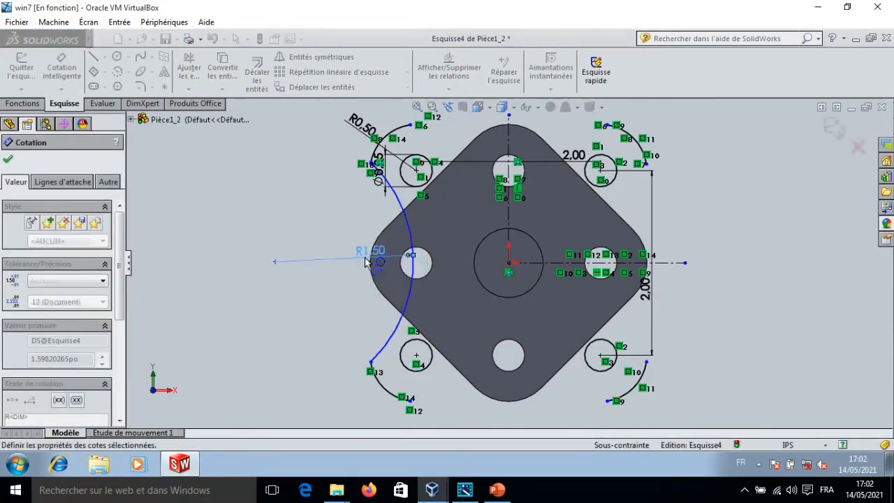
key(Escape)
Merge the upper endpoint of the left connecting arc with the lower endpoint of the upper-left corner arc
click(431, 107)
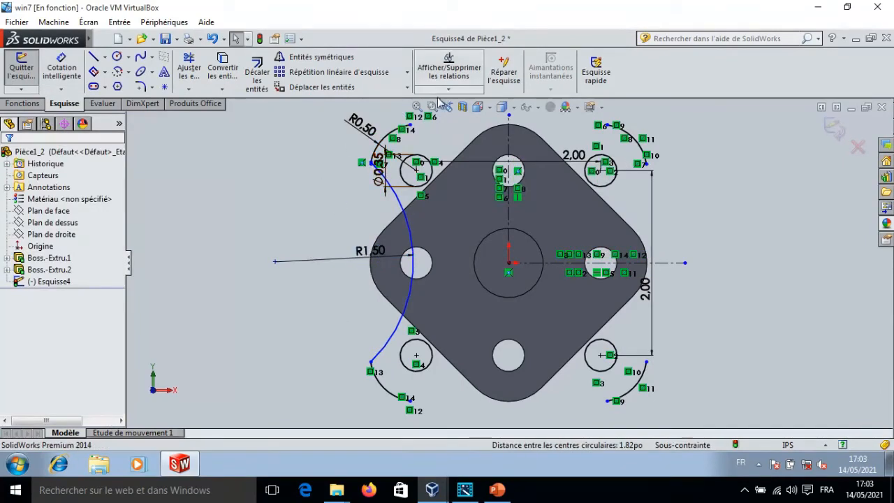
drag(351, 149, 412, 198)
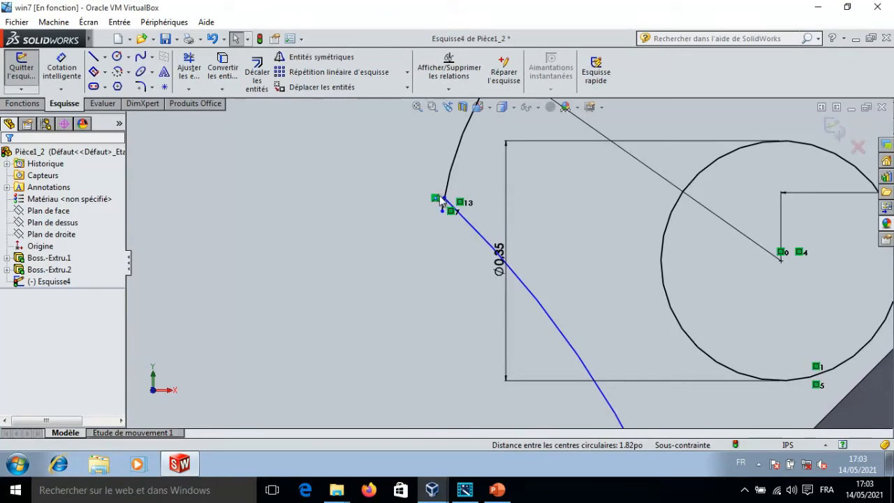
click(443, 200)
ctrl+click(442, 210)
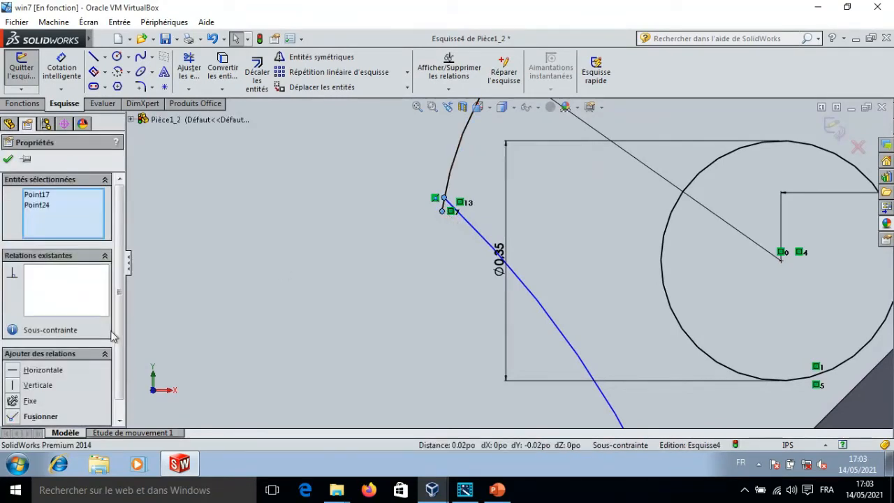
click(14, 416)
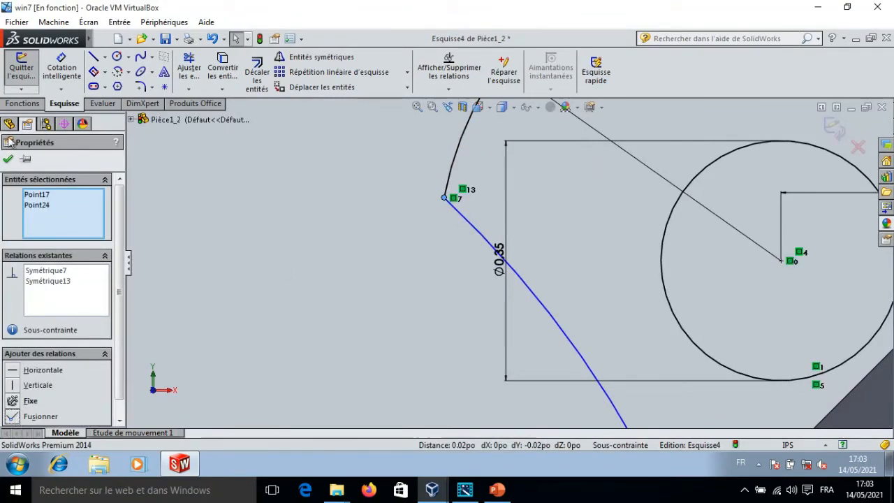
click(356, 221)
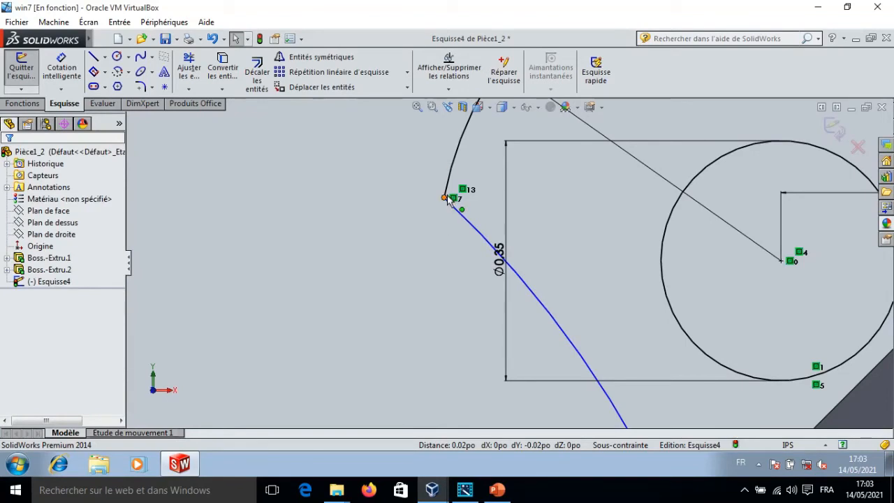
Move the shared endpoint slightly downward and make the left connecting arc tangent to the upper-left corner arc
drag(444, 198, 438, 260)
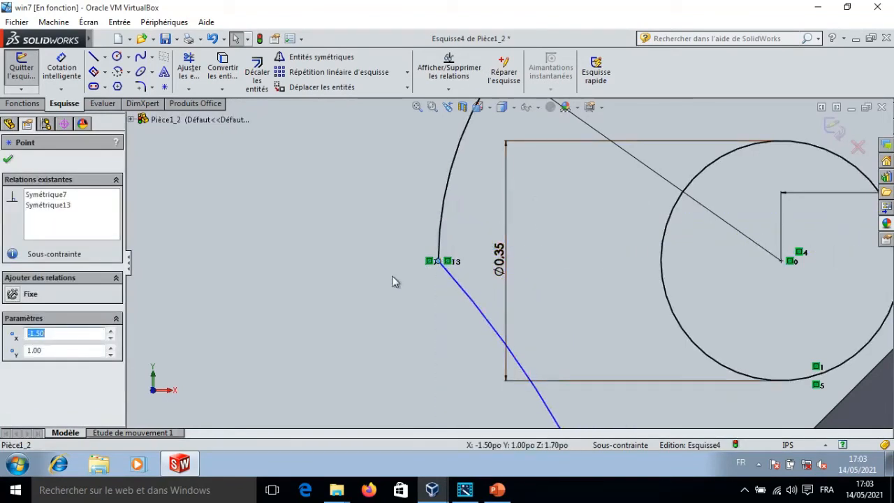
click(434, 277)
click(458, 291)
ctrl+click(441, 238)
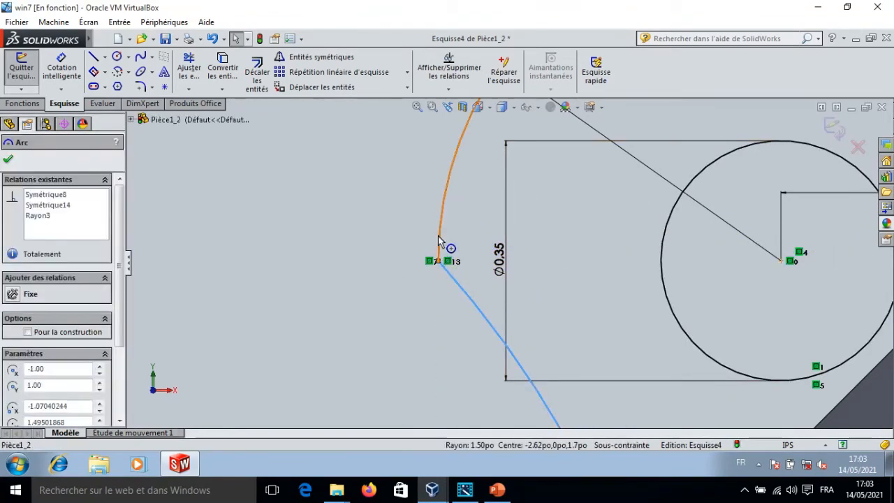
click(31, 385)
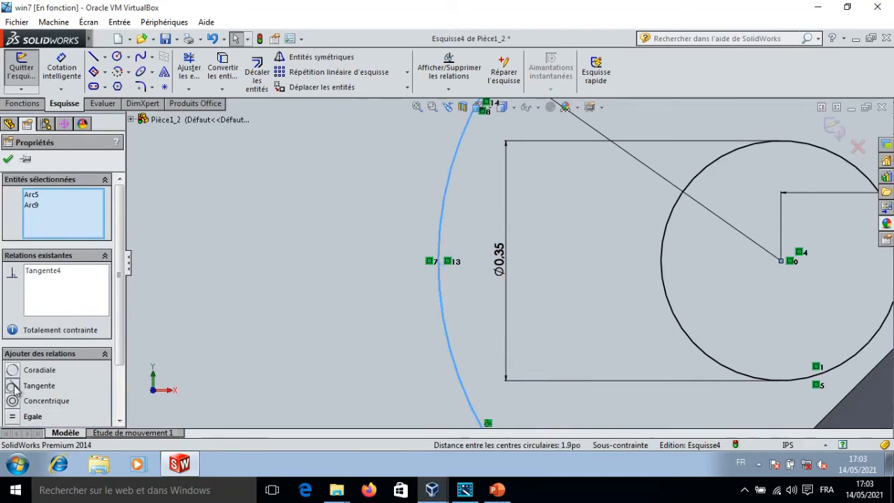
key(f)
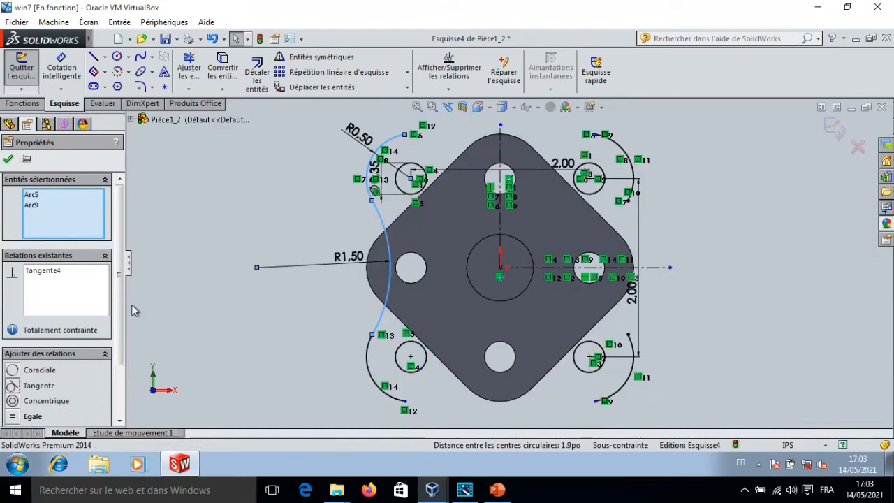
click(272, 296)
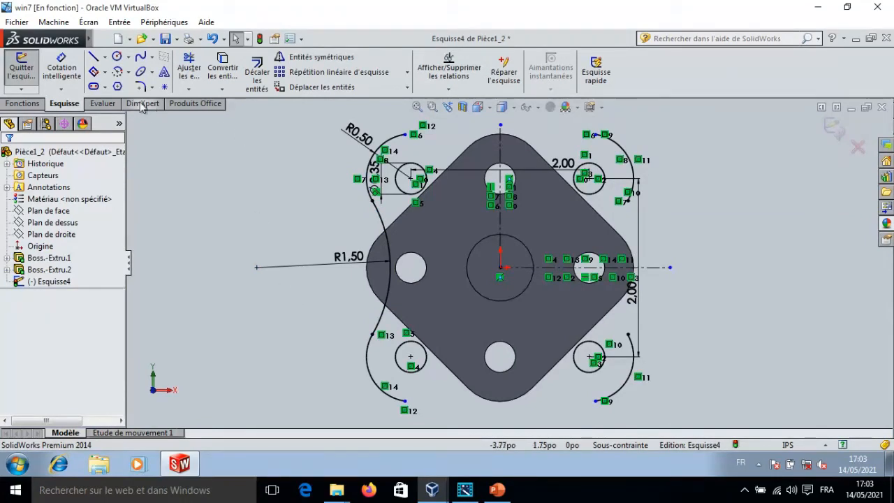
Draw a centre-point arc centred above the flange on the vertical axis, from the upper-left corner arc's end to near the upper-right one's
click(117, 71)
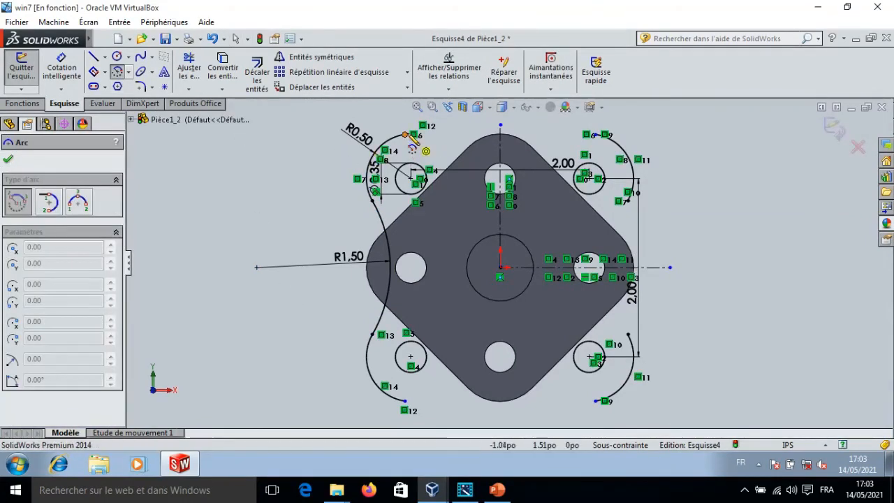
key(Escape)
click(117, 71)
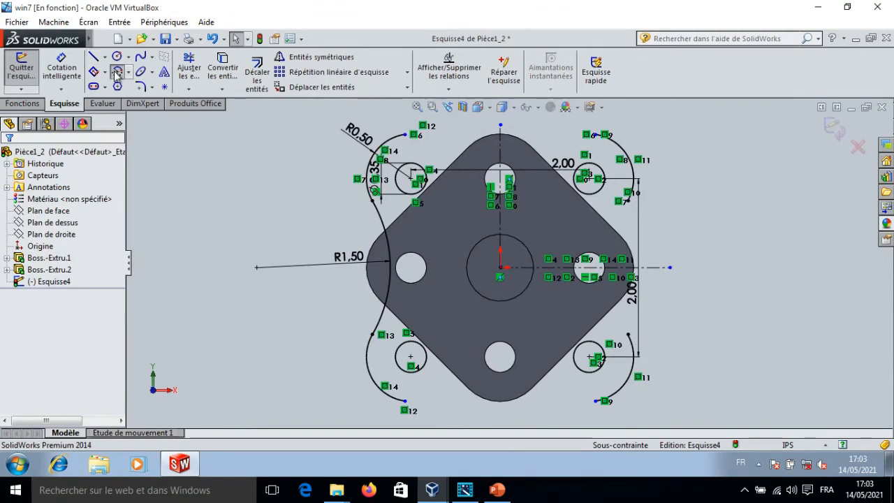
click(500, 116)
click(405, 134)
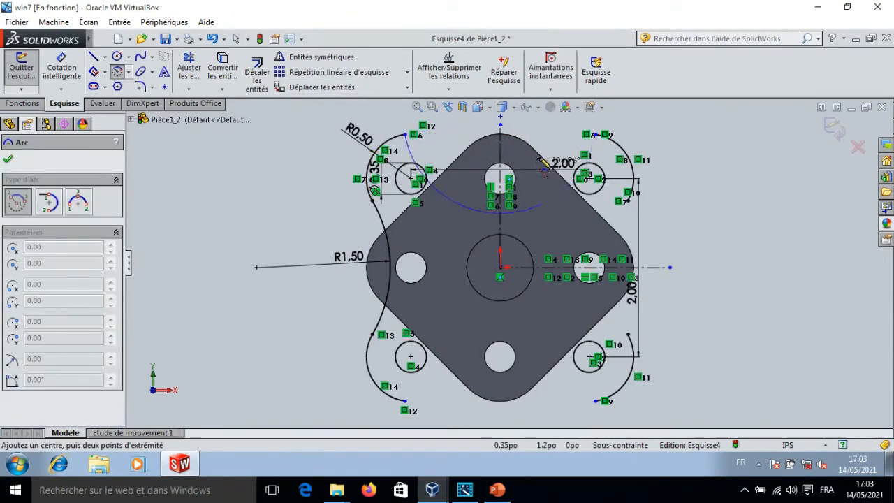
click(594, 143)
key(Escape)
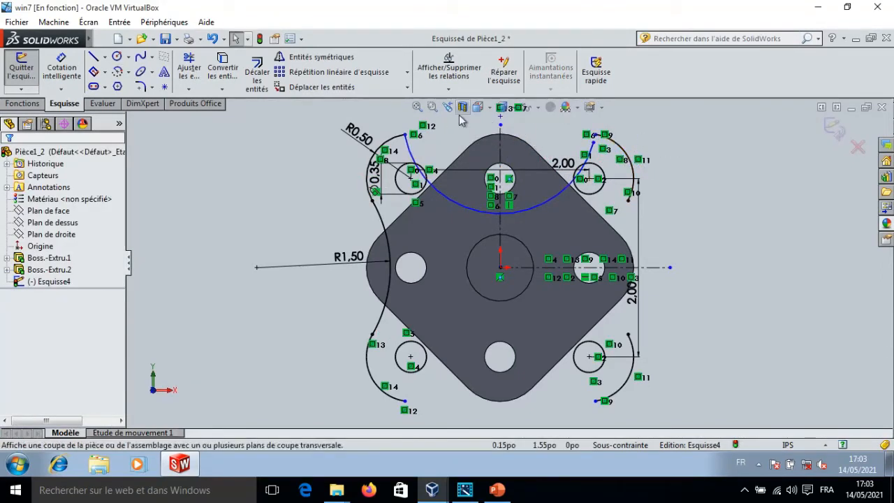
Merge the right endpoint of the upper connecting arc with the free inner endpoint of the upper-right corner arc
click(432, 107)
drag(574, 123, 636, 174)
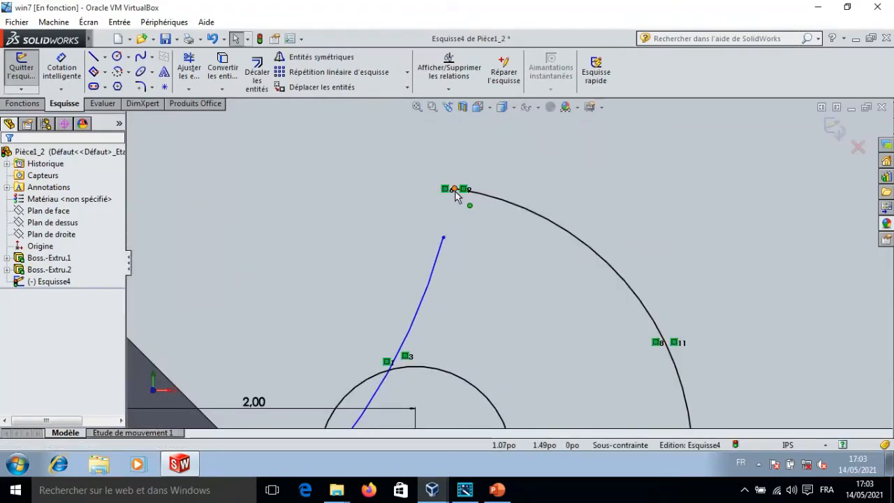
click(454, 192)
ctrl+click(443, 238)
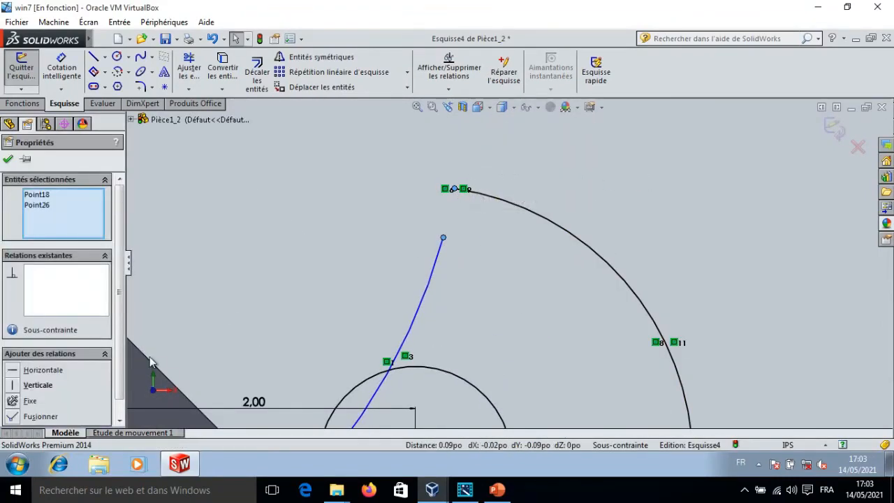
click(10, 417)
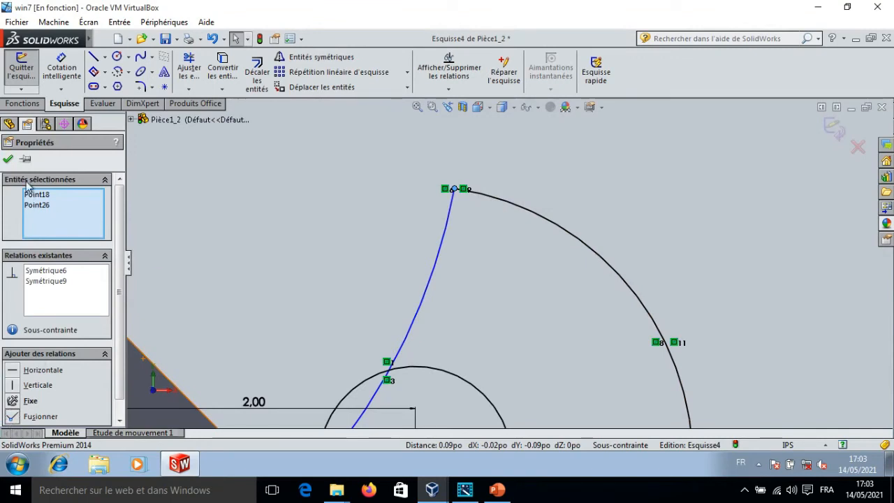
click(9, 160)
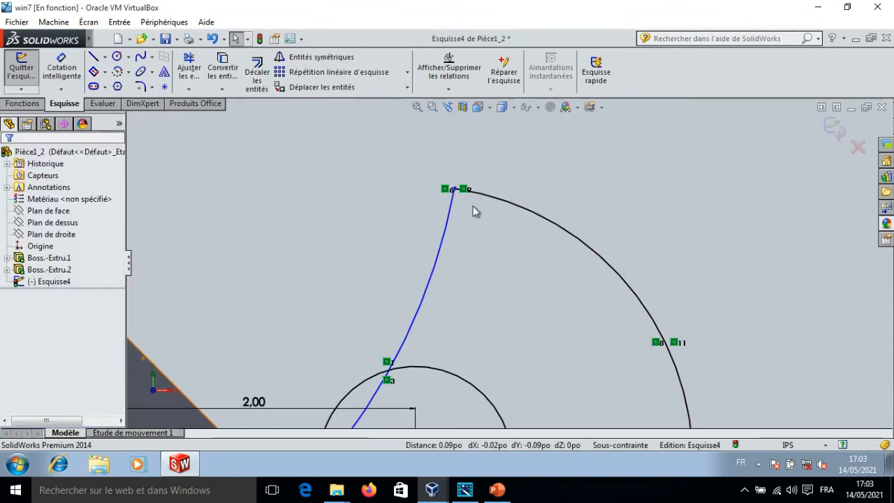
Make the upper connecting arc tangent to the upper-right corner arc
click(521, 211)
ctrl+click(445, 237)
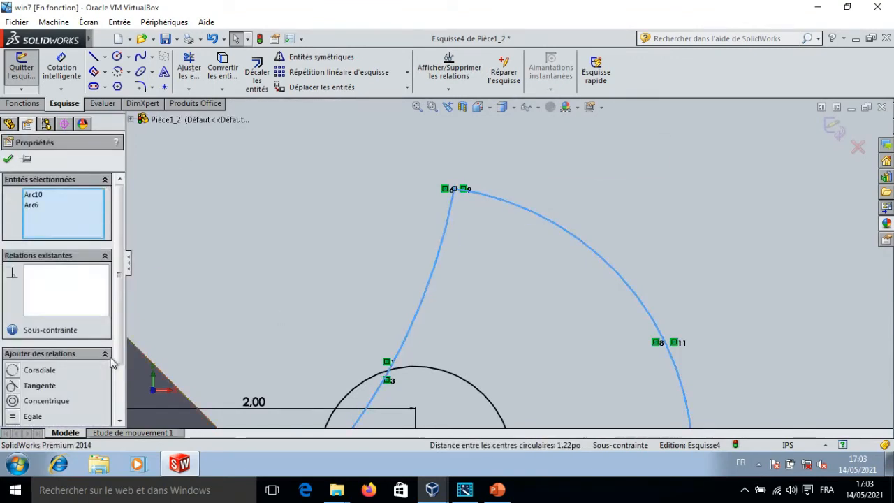
click(28, 385)
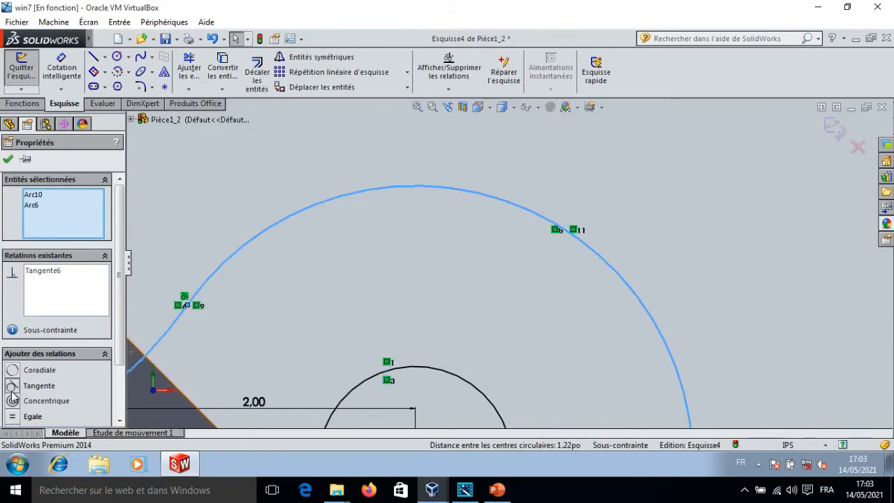
click(9, 161)
key(f)
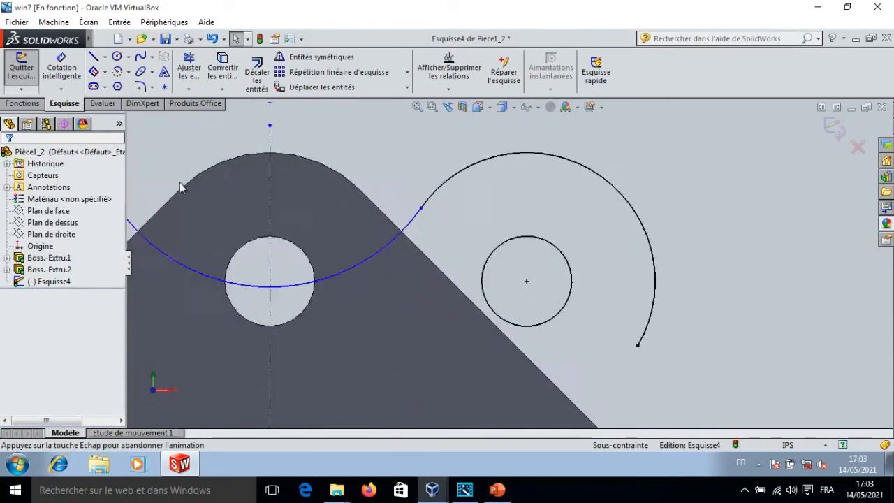
Dimension the upper connecting arc's radius and set it to 1.5 inch
click(61, 70)
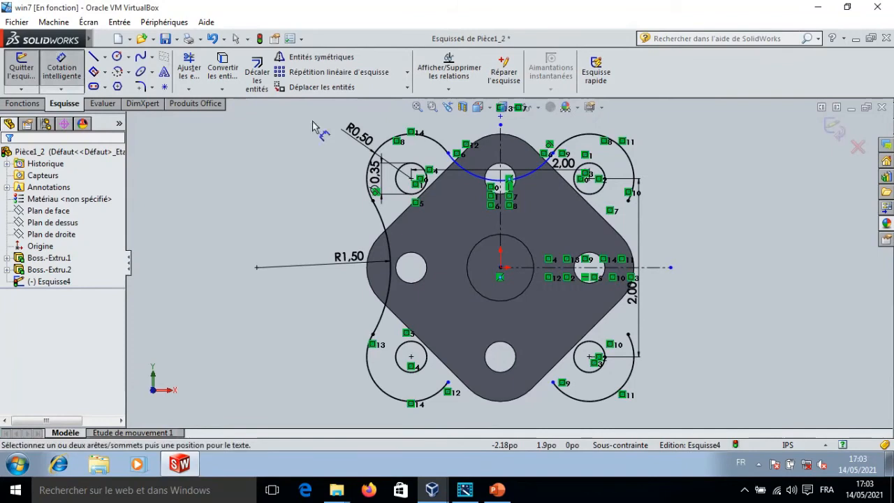
click(463, 179)
click(496, 158)
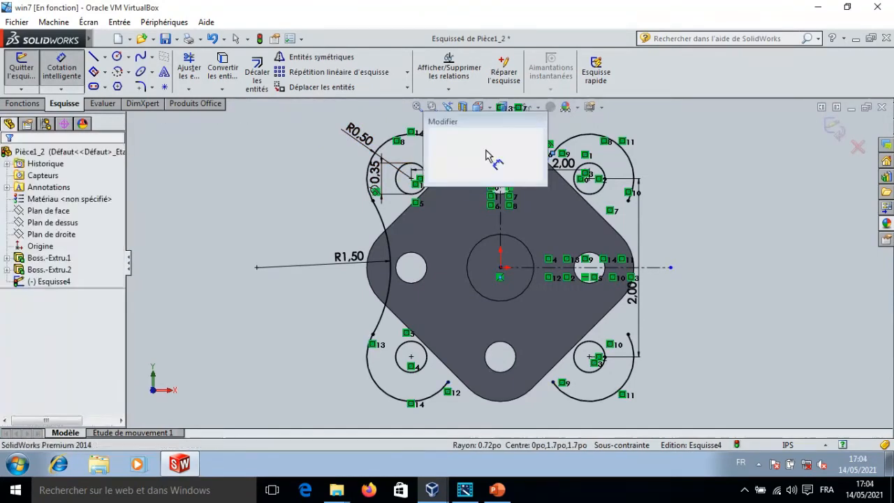
text(1.5)
key(Return)
key(Escape)
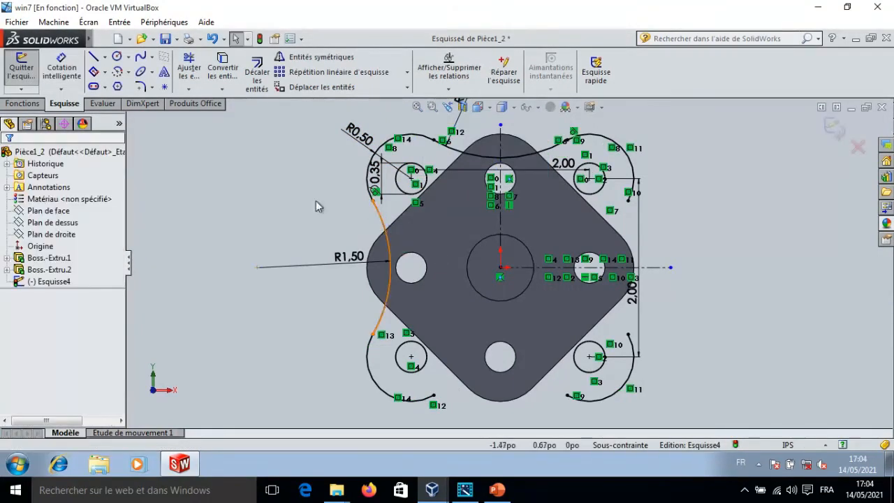
Mirror the upper 1.5-inch connecting arc about the horizontal centreline to the lower side of the flange profile
click(472, 159)
ctrl+click(655, 268)
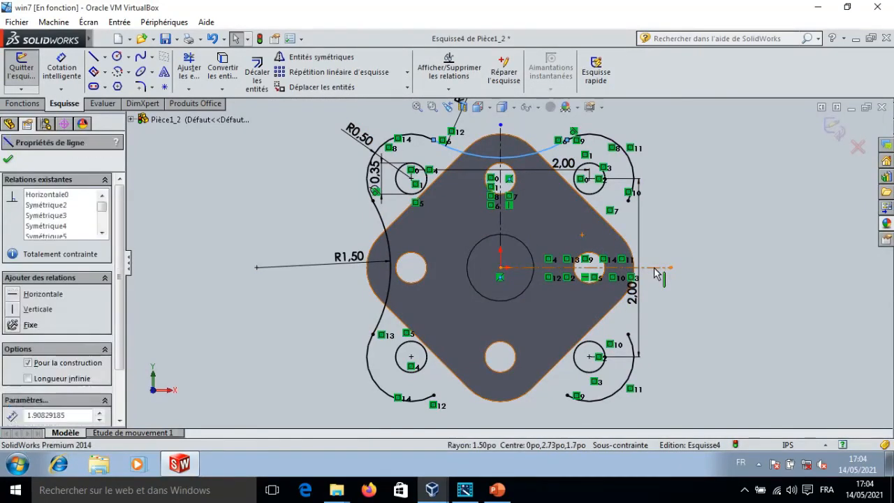
click(294, 61)
Mirror the left 1.5-inch connecting arc about the vertical centreline to close the right side of the flange profile
click(383, 224)
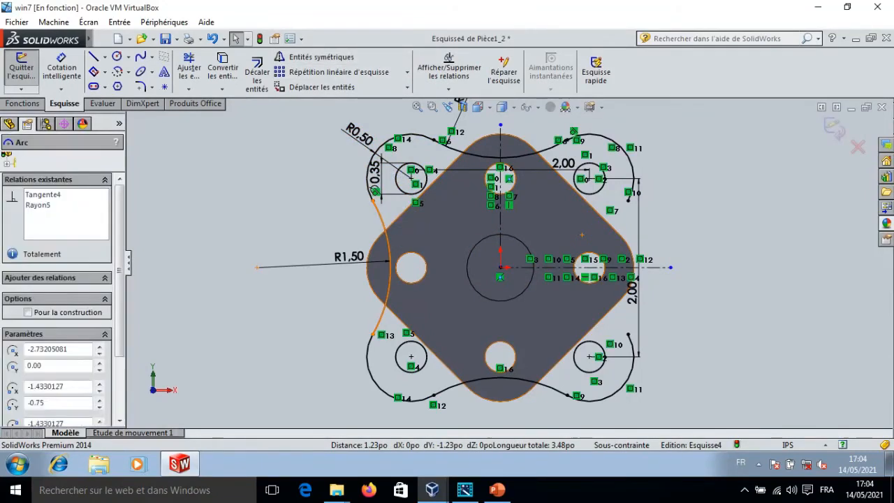
ctrl+click(501, 134)
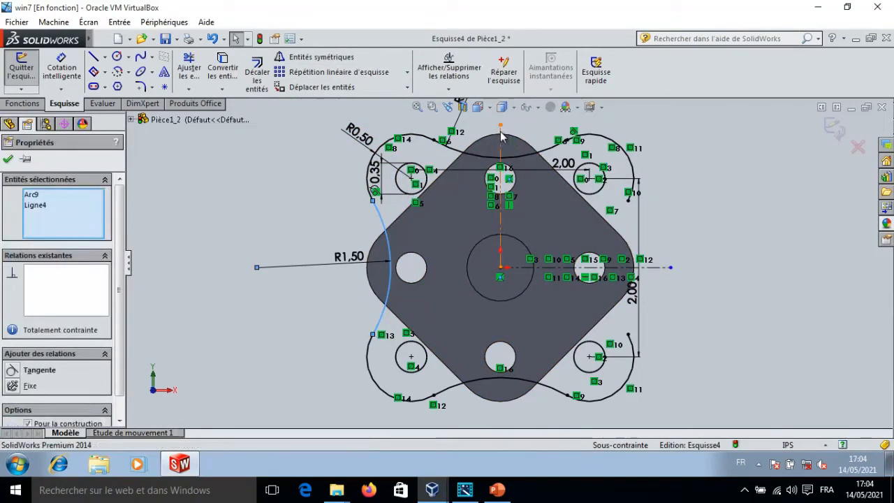
click(315, 57)
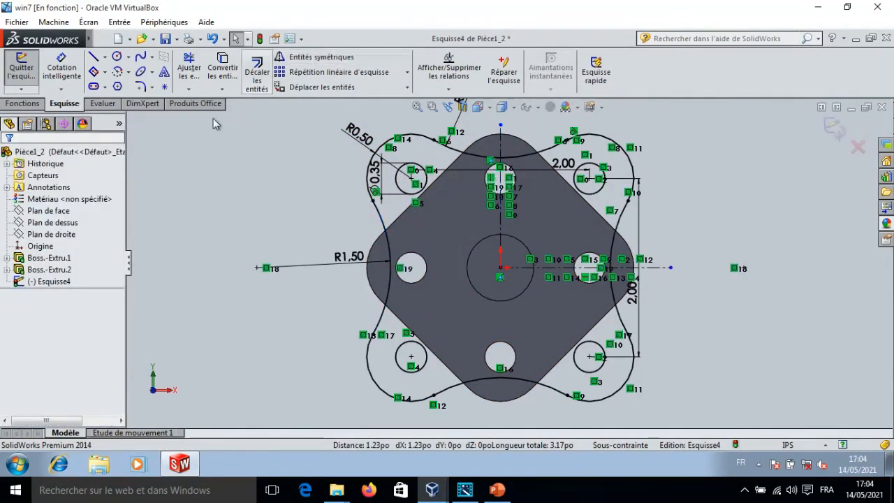
Extrude the second flange profile 0.5 inch from the cylinder's end, merging it with the existing body
click(22, 103)
click(28, 68)
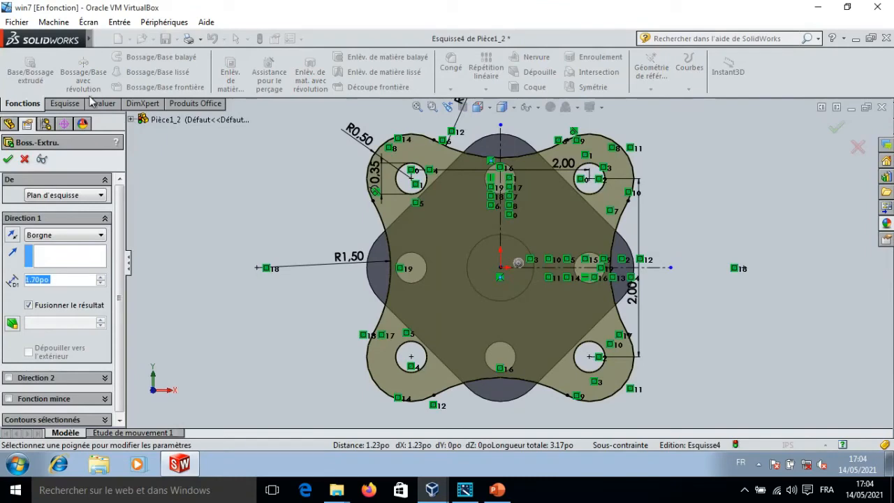
key(ctrl+7)
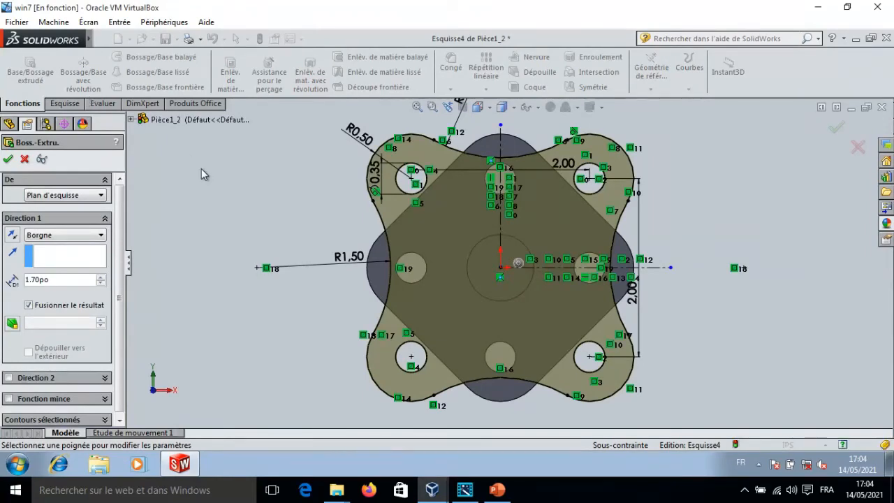
drag(60, 282, 10, 285)
text(0.5)
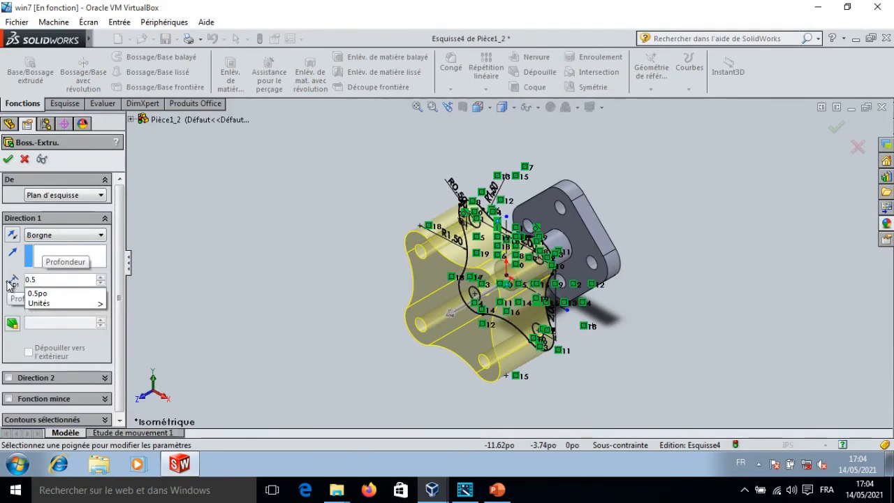
key(Return)
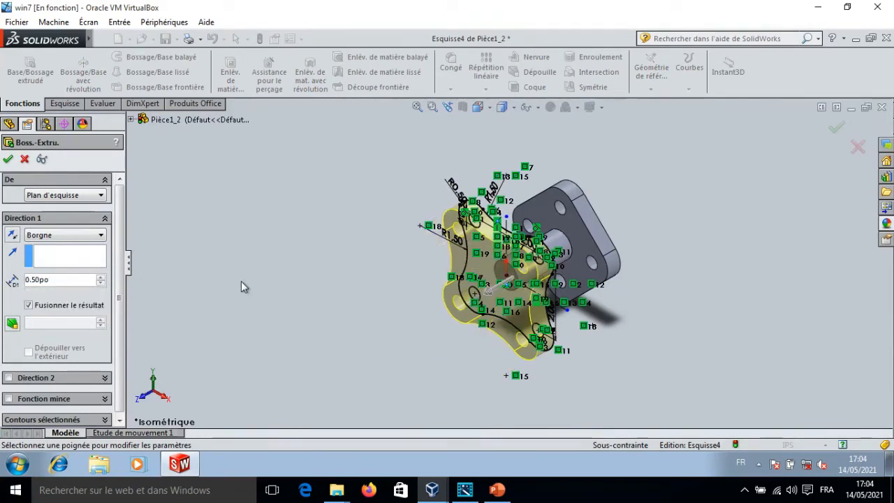
click(8, 159)
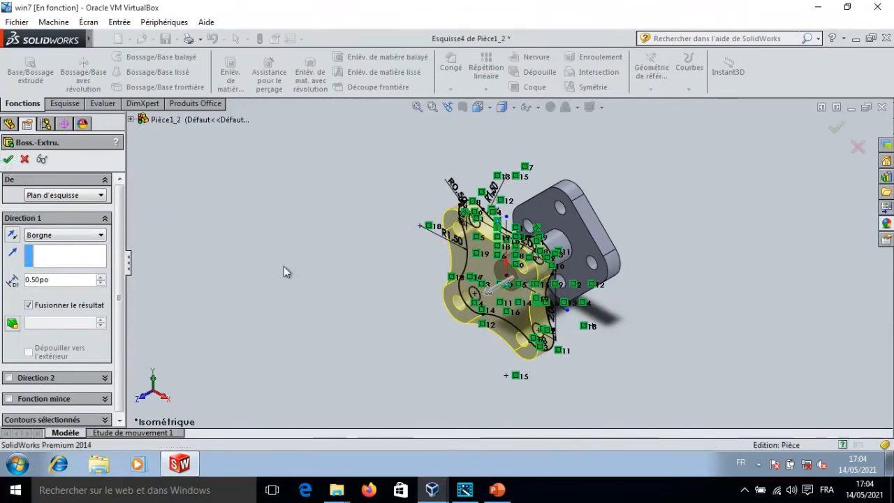
Sketch a circle about 1.03 inch in diameter, centred on the origin, on the outer face of the second flange
click(498, 281)
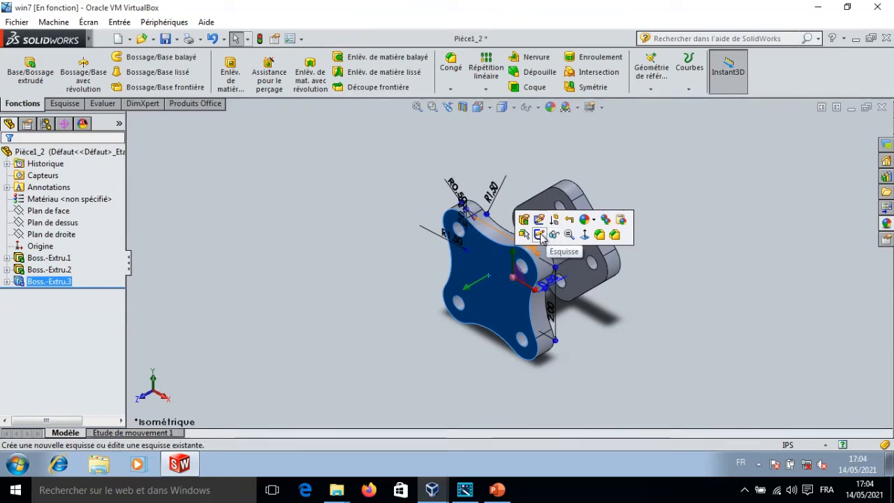
click(539, 234)
right_click(482, 279)
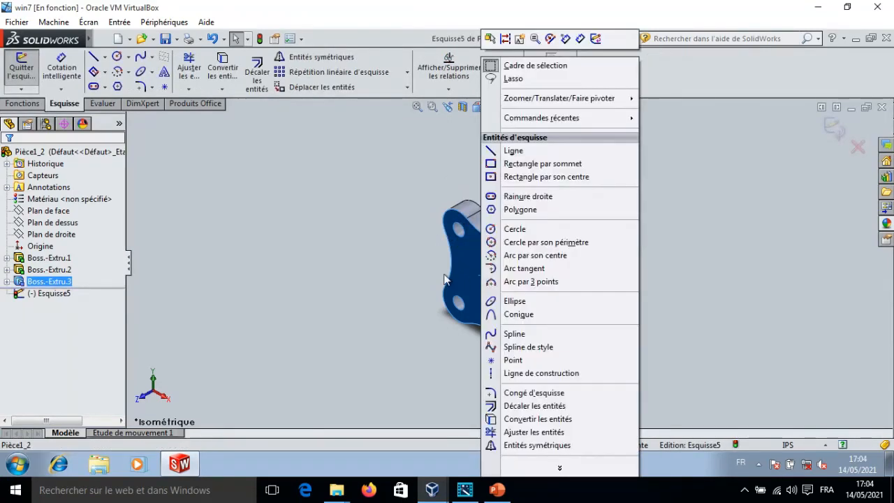
click(245, 297)
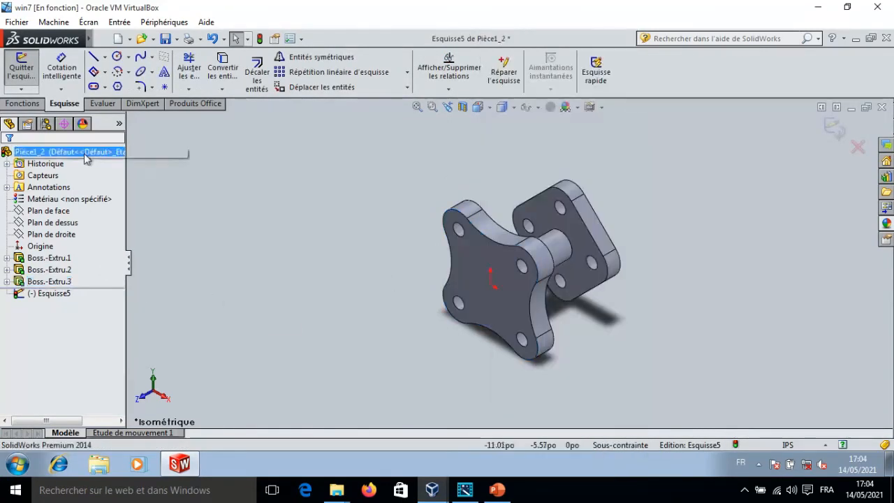
right_click(53, 293)
click(79, 278)
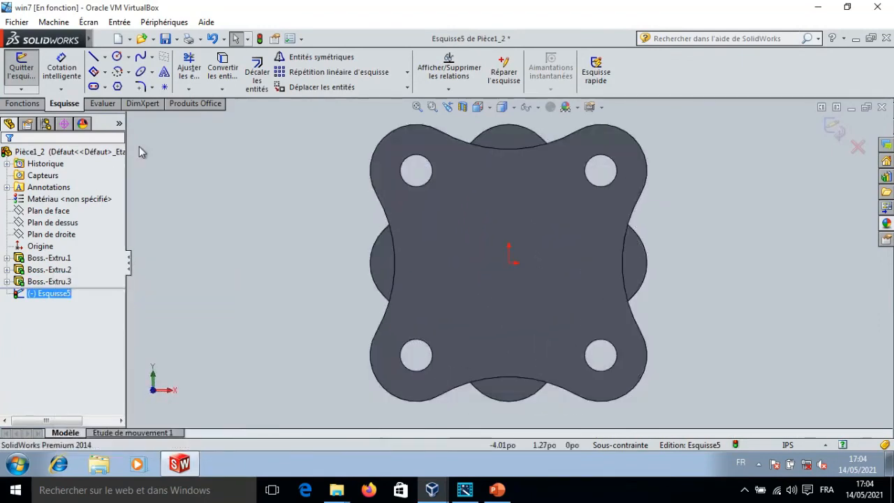
click(117, 56)
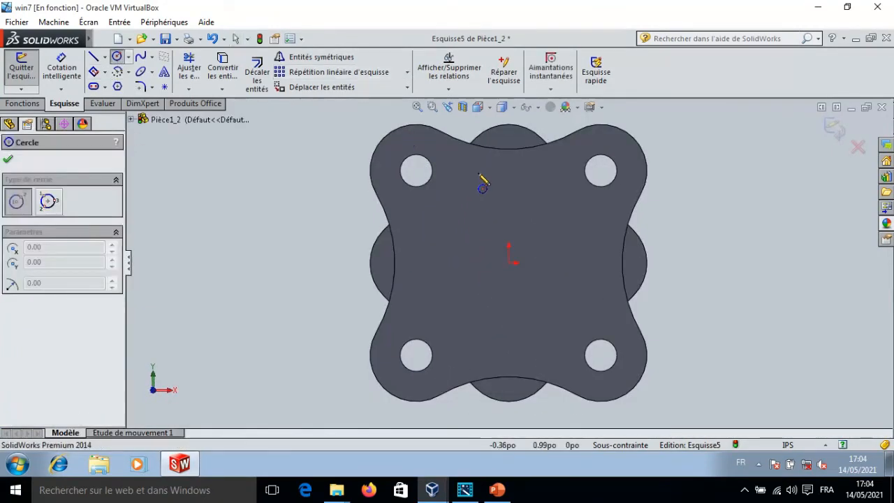
click(509, 264)
click(525, 219)
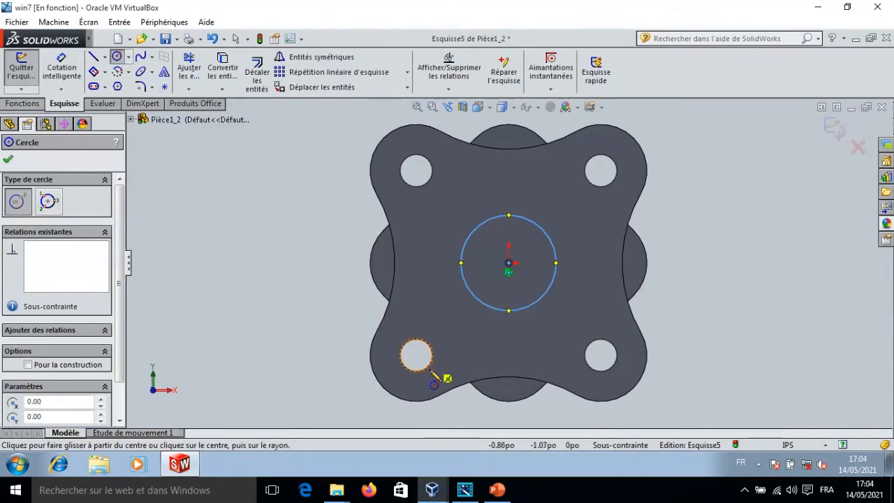
Check the cylinder and bore diameters on the reference drawing in PowerPoint, and return to the SolidWorks model
click(497, 490)
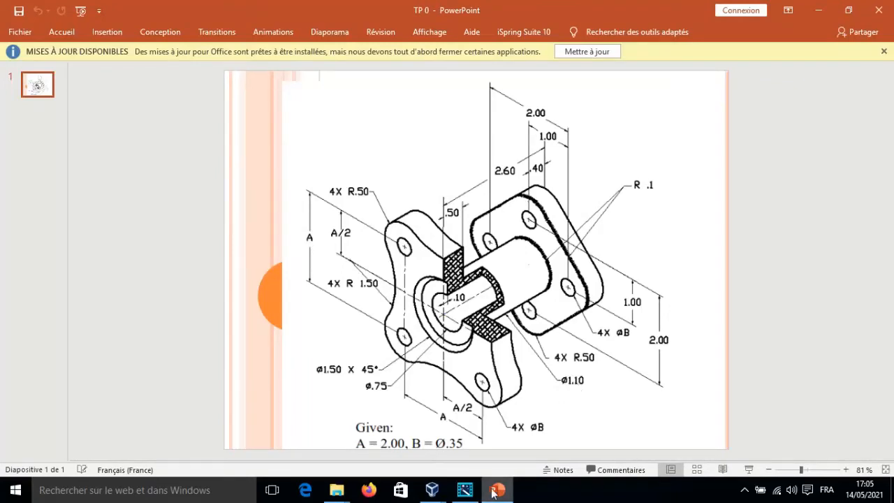
mouse_move(431, 489)
click(447, 432)
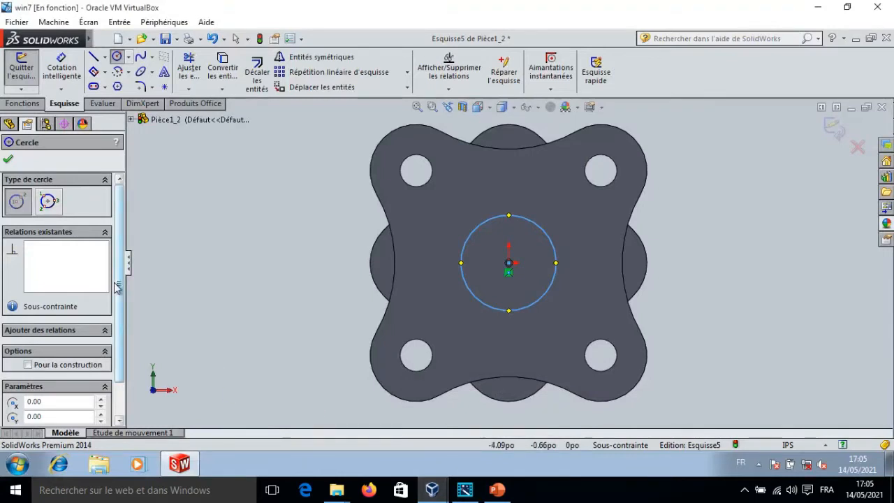
Leave the circle sketch and set the central cylinder's diameter to 1.1 inch in its own sketch, rebuilding the part
key(Escape)
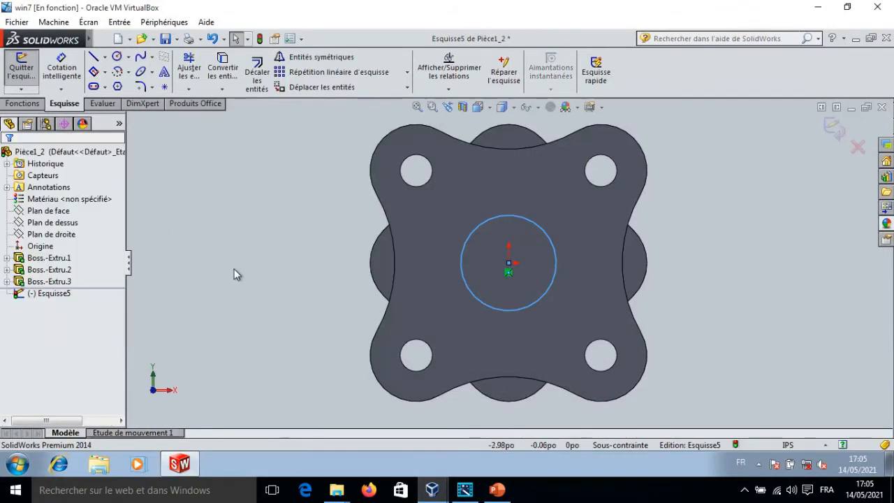
key(ctrl+7)
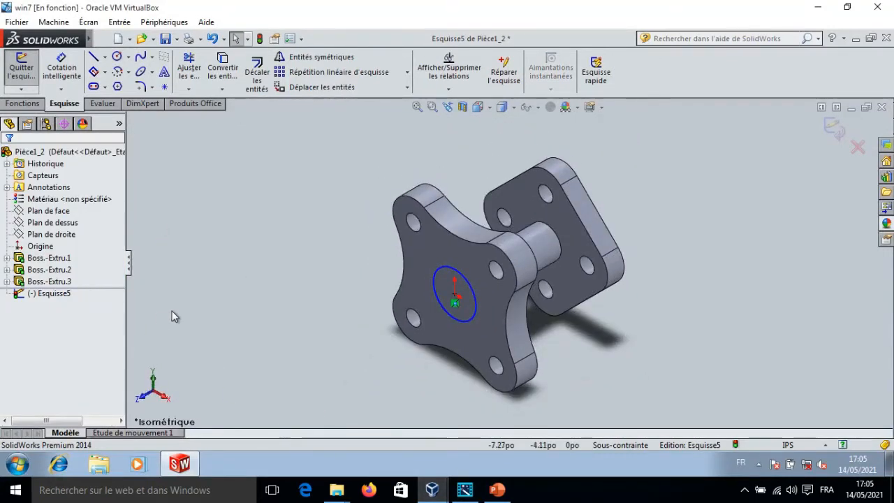
double_click(174, 314)
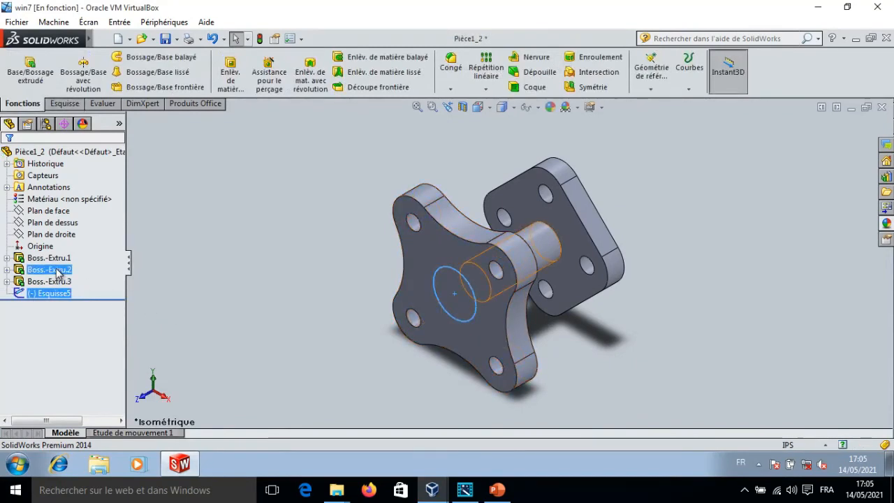
right_click(58, 272)
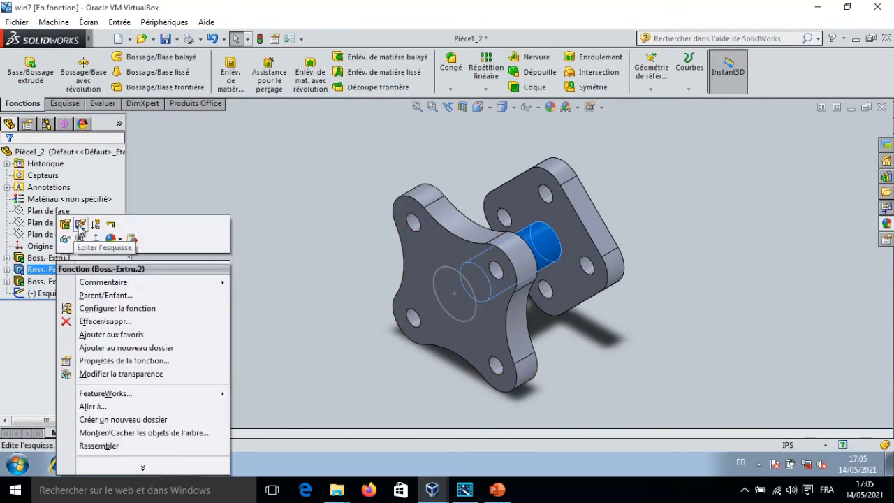
click(81, 224)
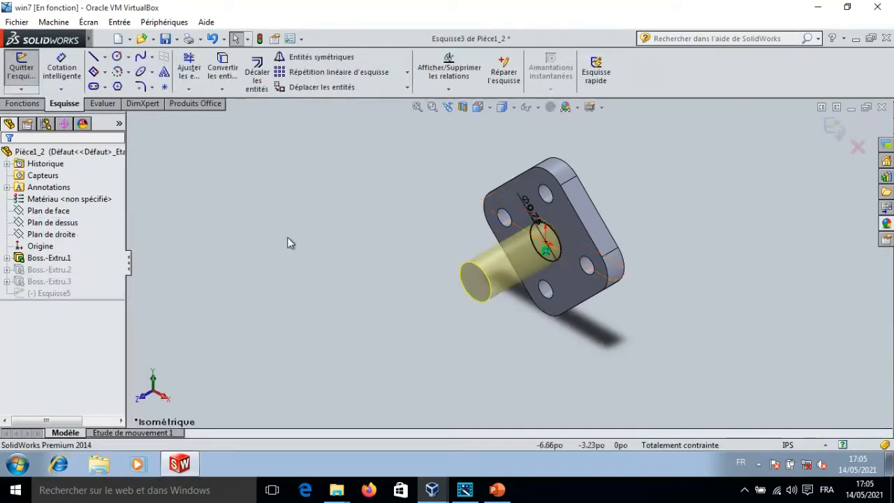
double_click(536, 213)
text(1.1)
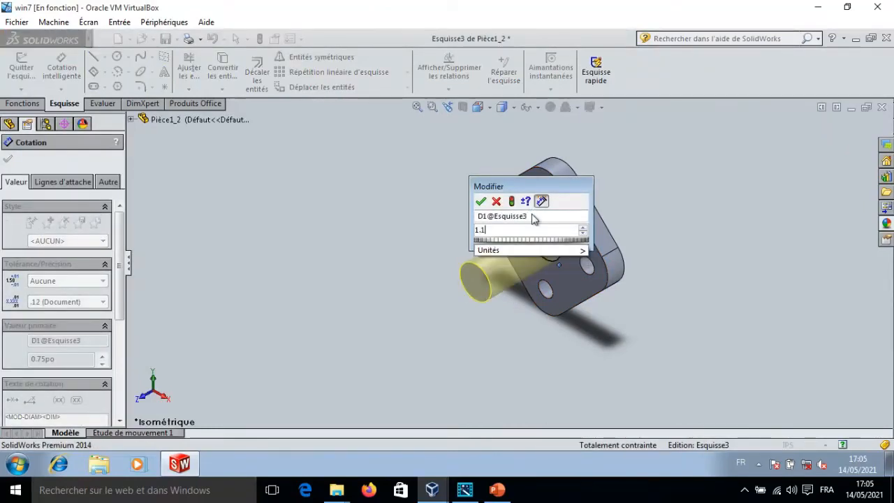
key(Return)
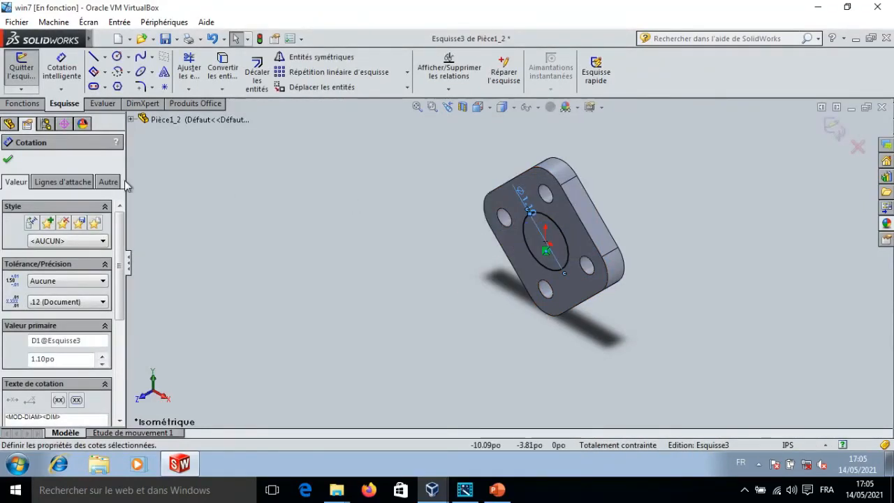
click(8, 159)
key(ctrl+b)
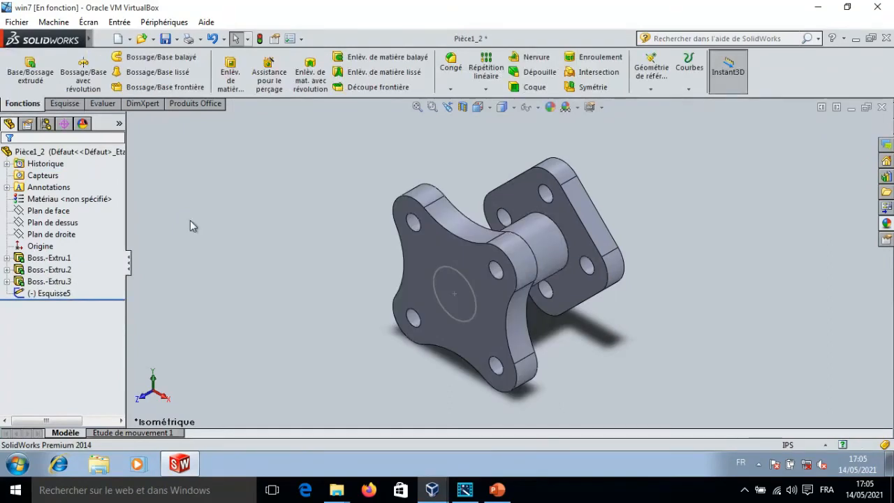
Reopen the circle sketch on the second flange's outer face and dimension the circle's diameter at 0.75 inch
right_click(58, 294)
click(66, 240)
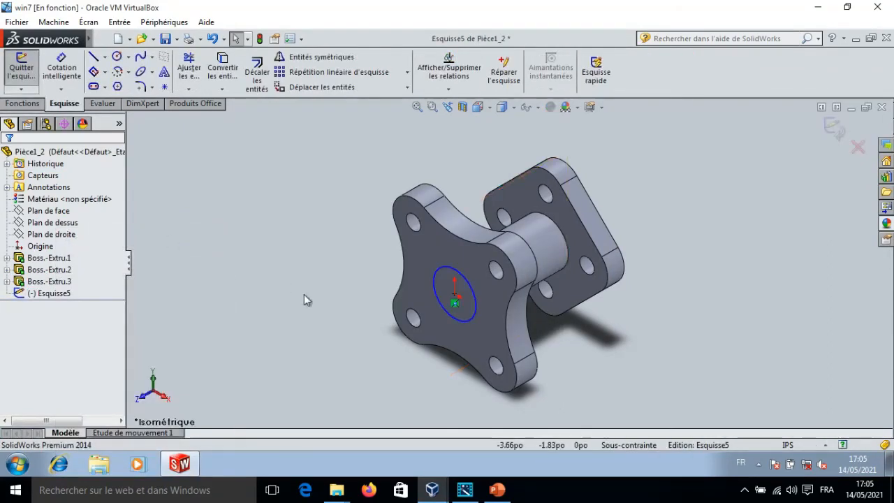
click(53, 60)
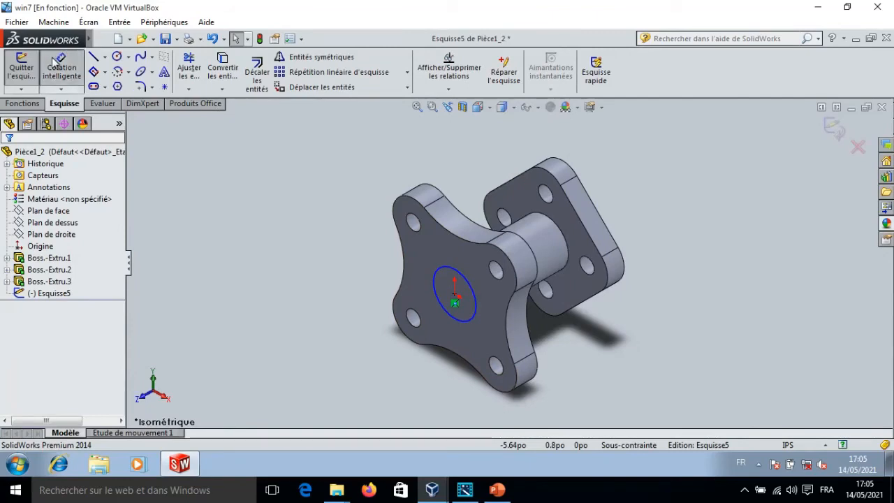
click(440, 274)
click(380, 271)
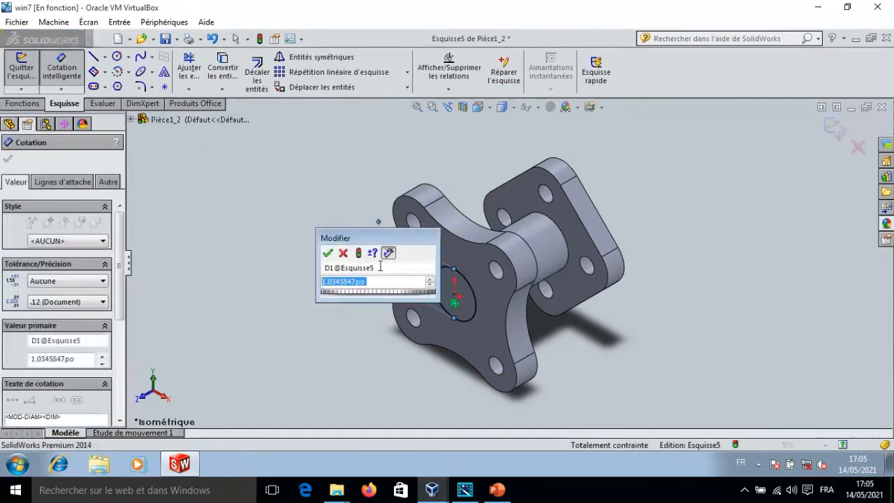
text(0.75)
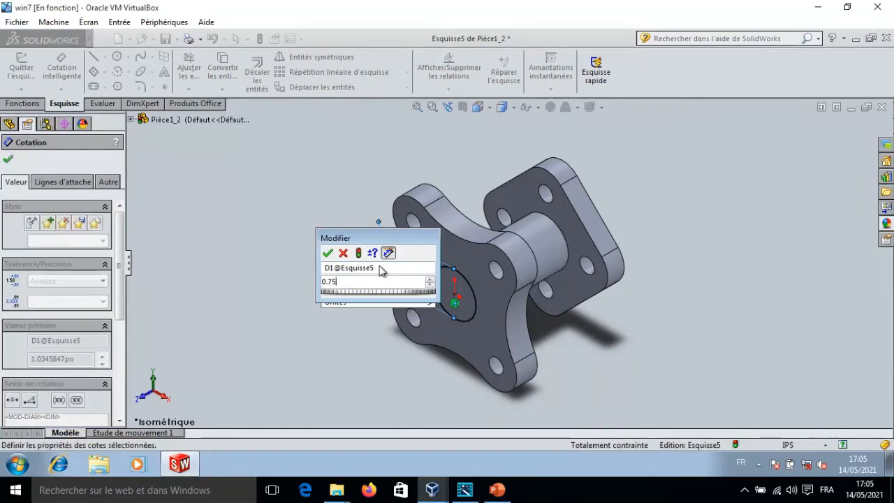
key(Return)
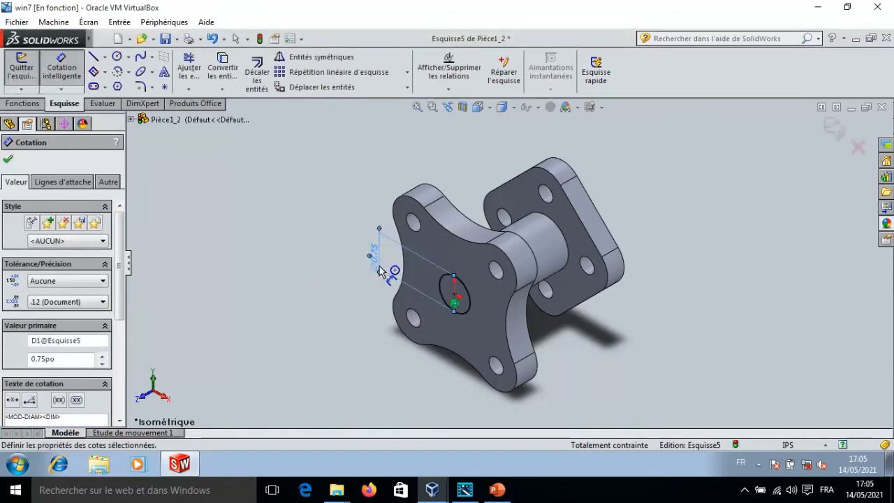
Cut the 0.75-inch circle through the whole part with an extruded cut set to Through All
click(23, 105)
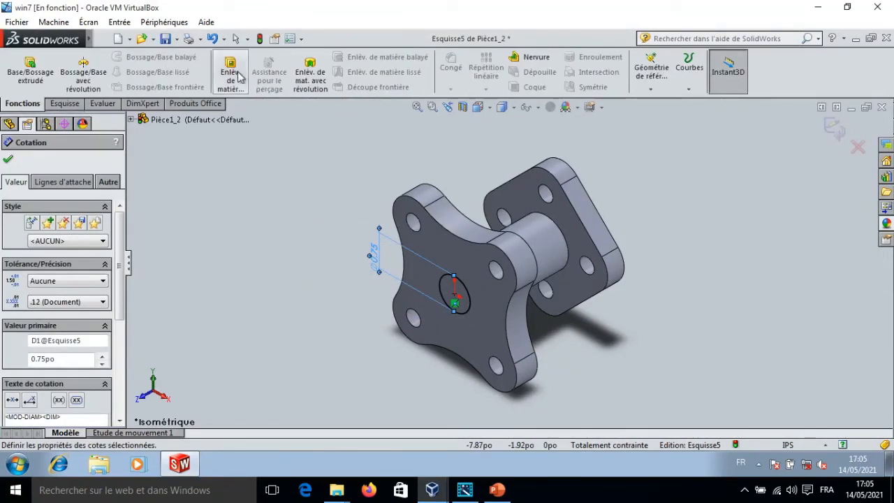
click(231, 72)
click(80, 241)
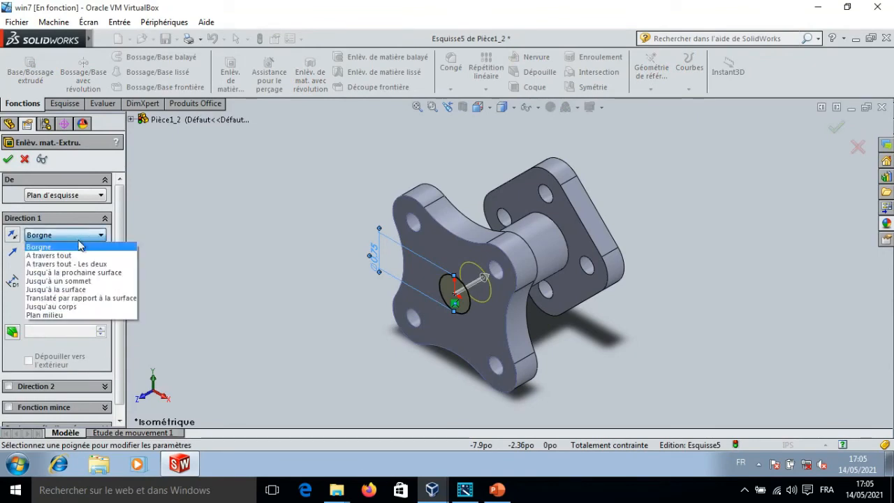
click(45, 257)
click(8, 157)
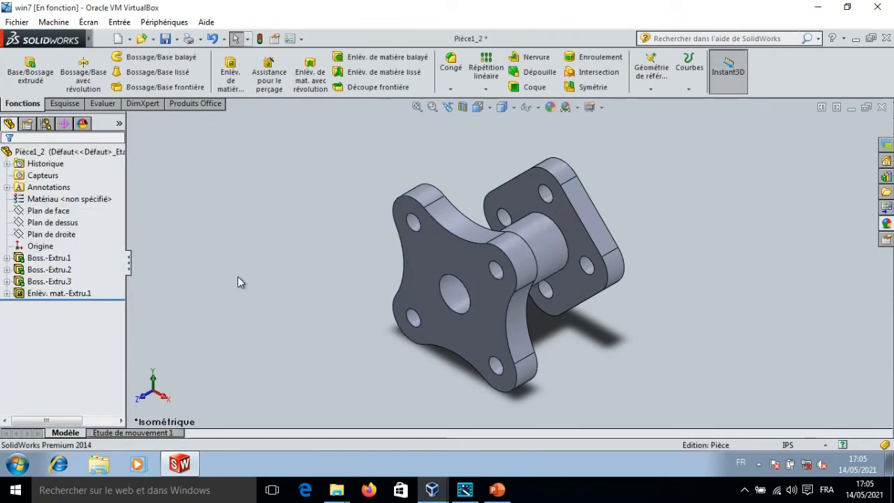
Start an extruded cut on the second flange's outer face and sketch a circle about 1.43 inch in diameter centred on the bore
click(428, 269)
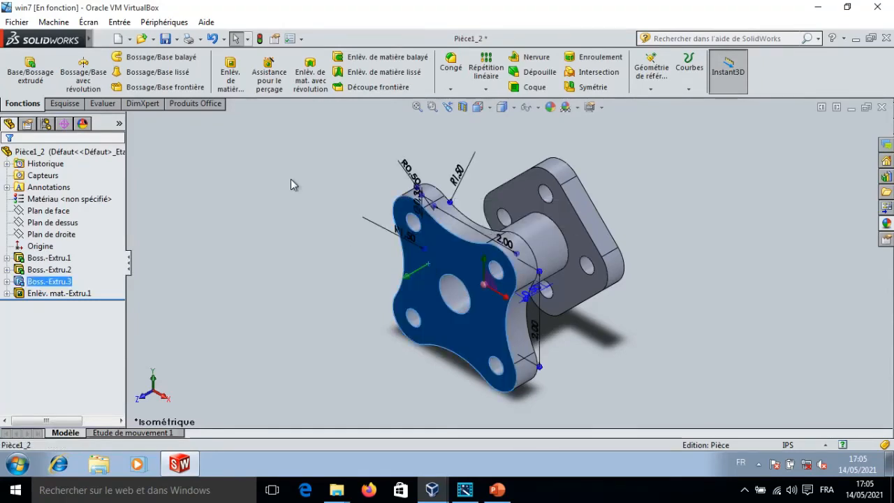
click(230, 73)
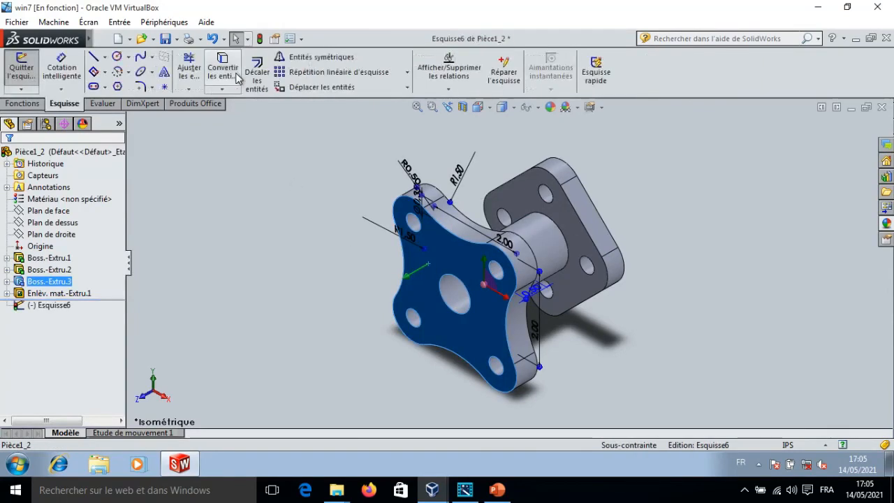
click(117, 56)
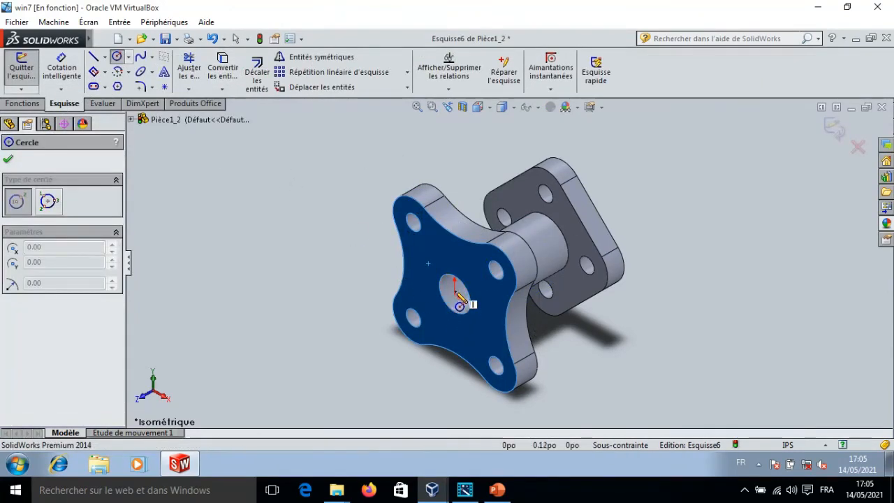
click(454, 294)
click(484, 310)
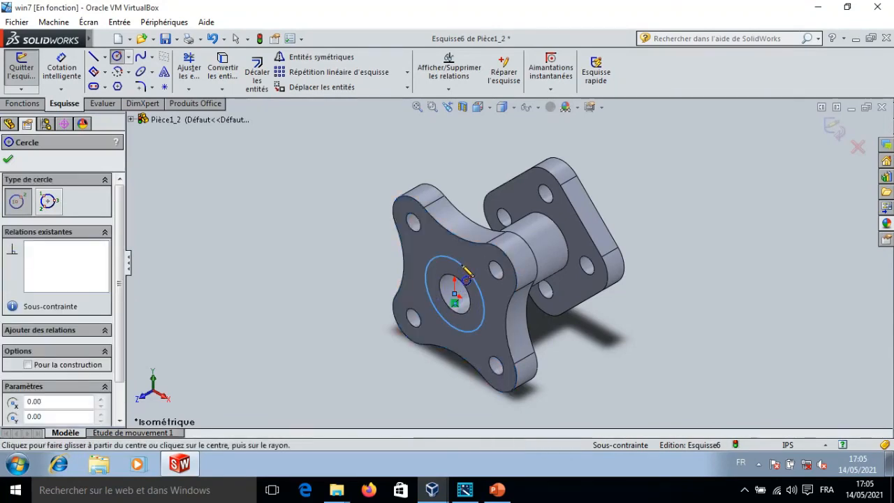
Dimension the diameter of the circle around the bore at 1.5 inch
click(68, 72)
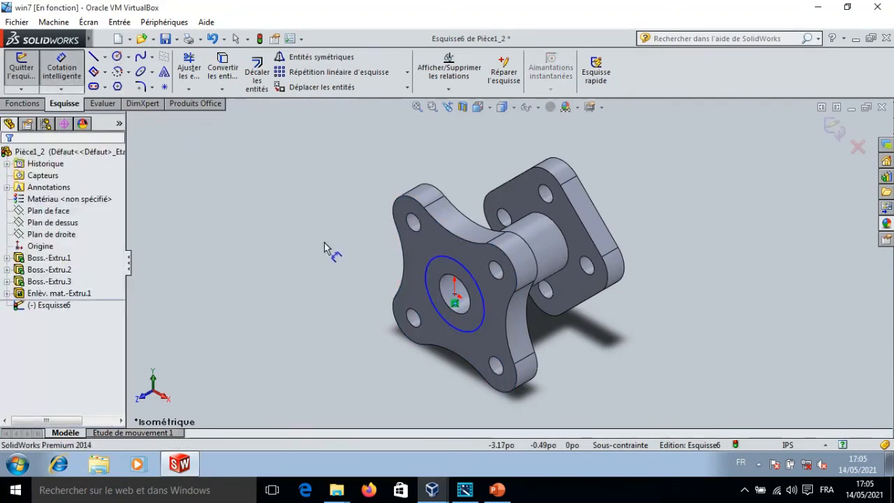
click(426, 276)
click(389, 271)
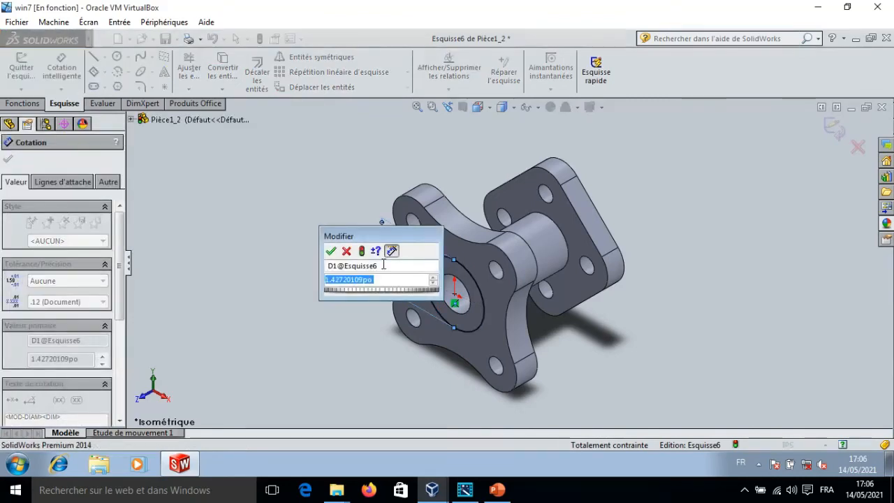
text(1.5)
key(Return)
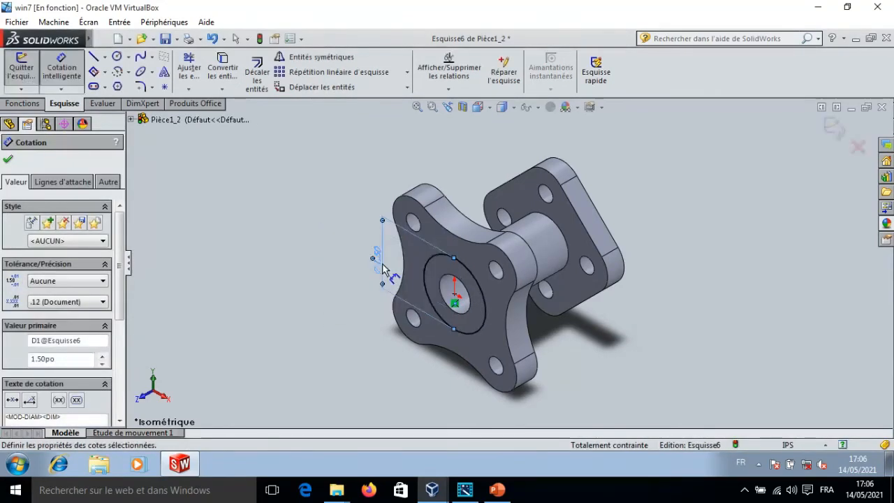
Leave the sketch and cut the 1.5-inch circle as a blind recess 0.1 inch deep into the second flange
click(22, 104)
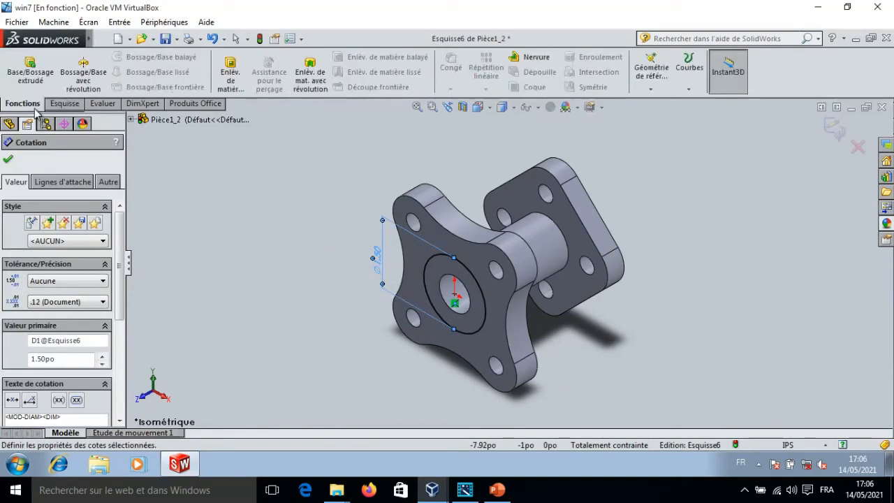
click(65, 103)
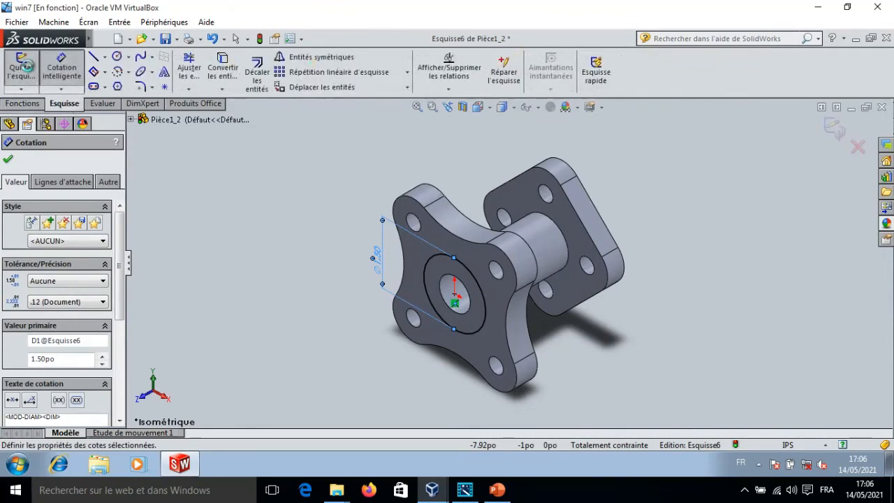
click(25, 67)
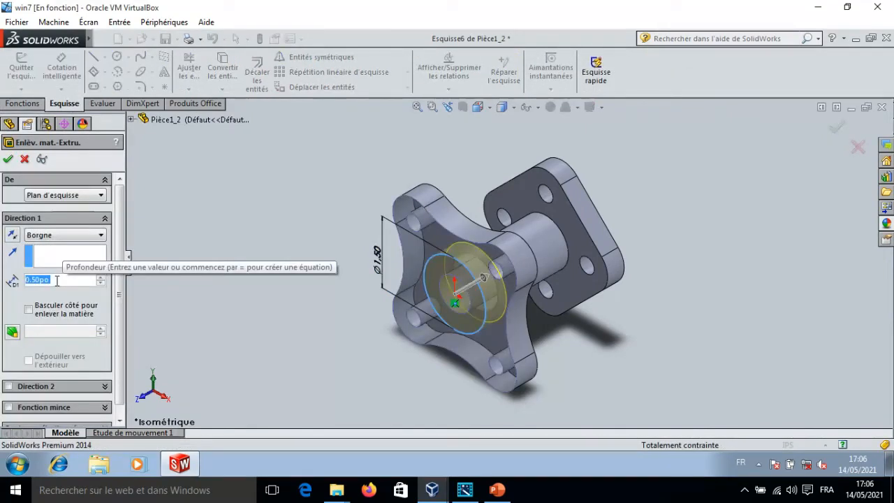
text(0.1)
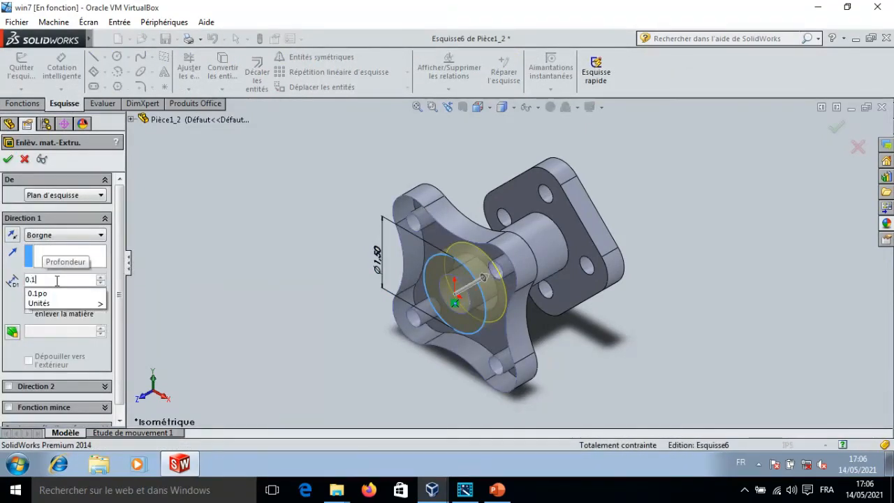
key(Return)
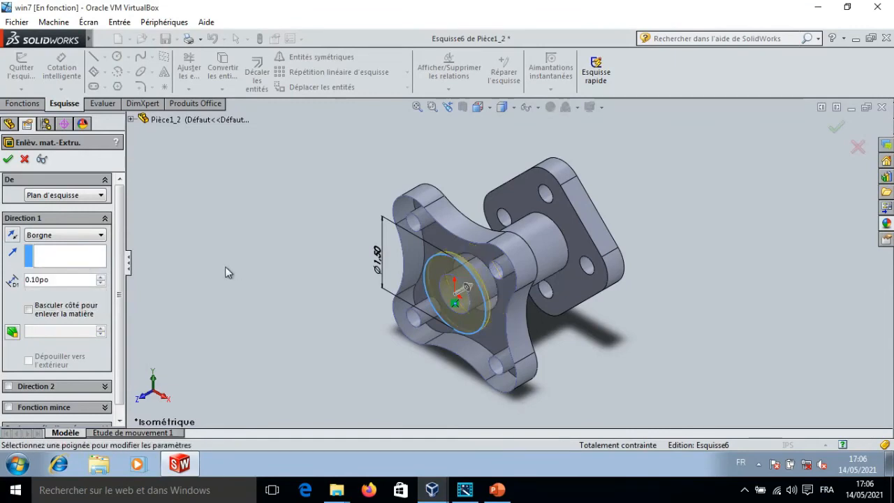
click(8, 161)
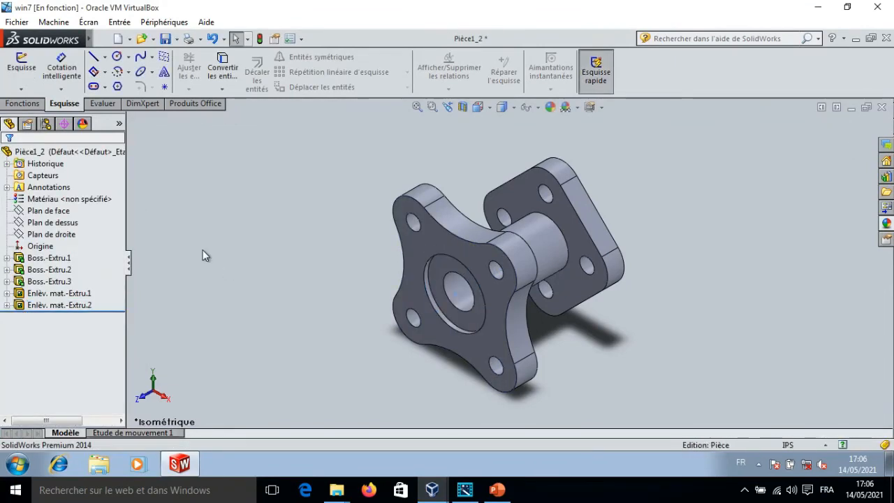
Chamfer the outer circular edge of the 1.5-inch recess with the Distance-angle option and a distance of 0.10 inch
click(22, 103)
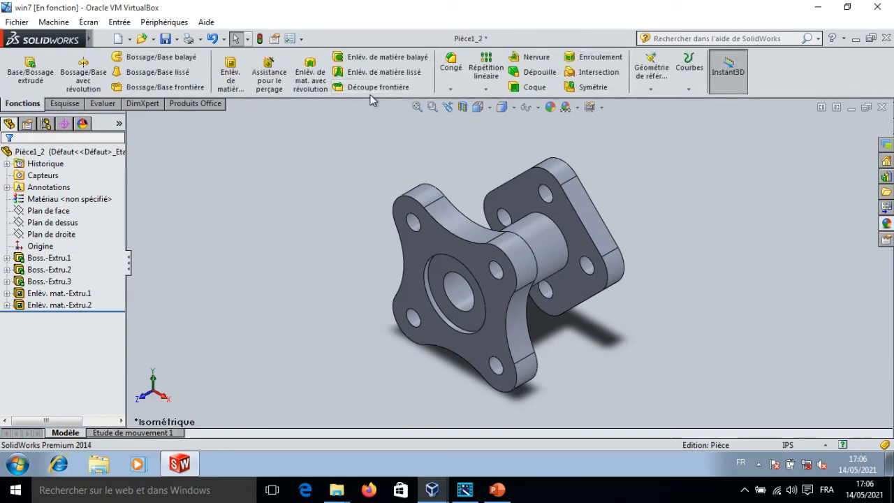
click(451, 89)
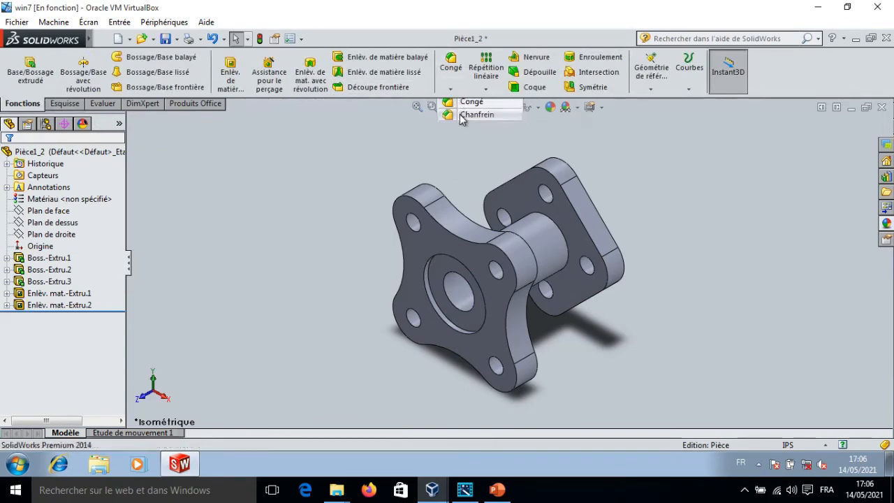
click(475, 114)
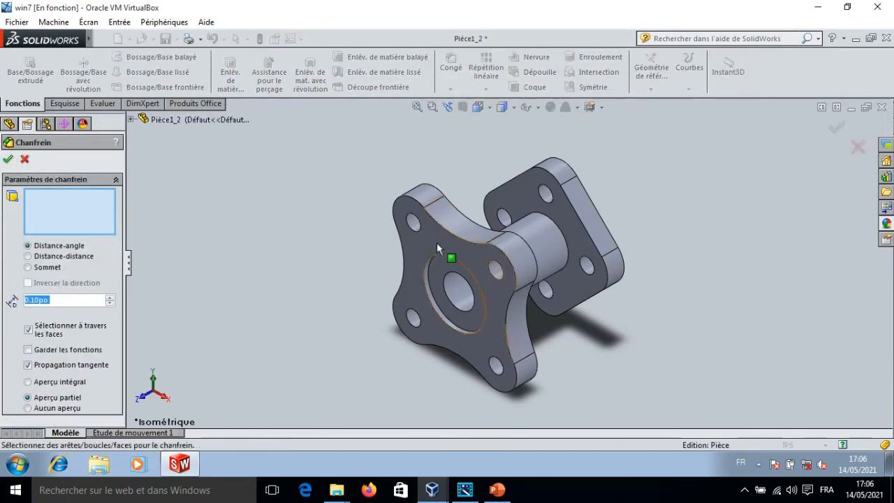
click(426, 292)
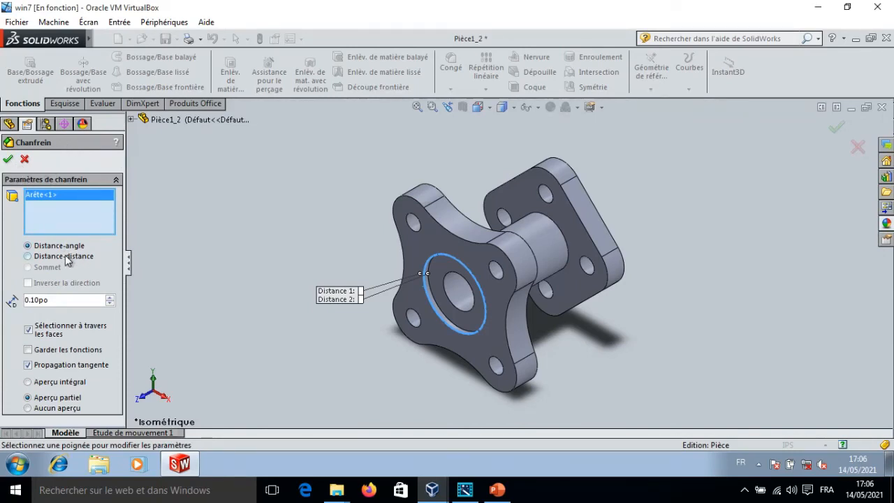
click(7, 159)
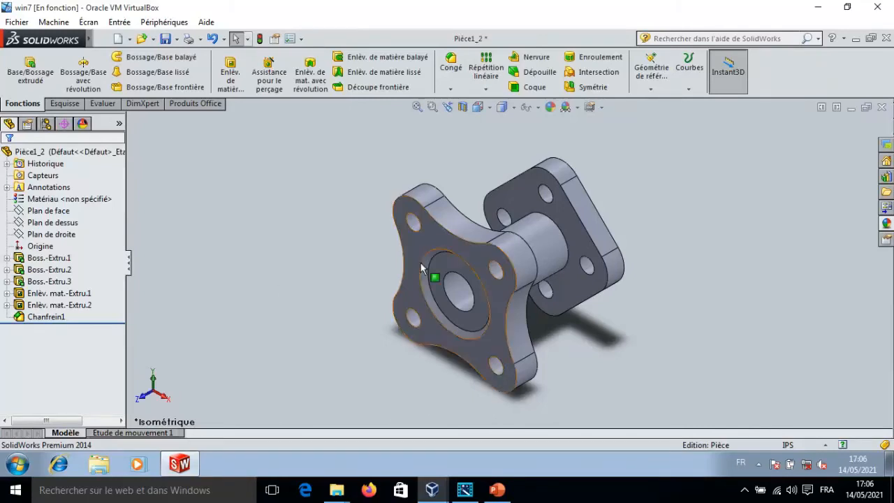
Fillet the junction between the cylinder and base plate and the plate's outer edge on the cylinder side with a 0.1-inch constant radius
click(450, 66)
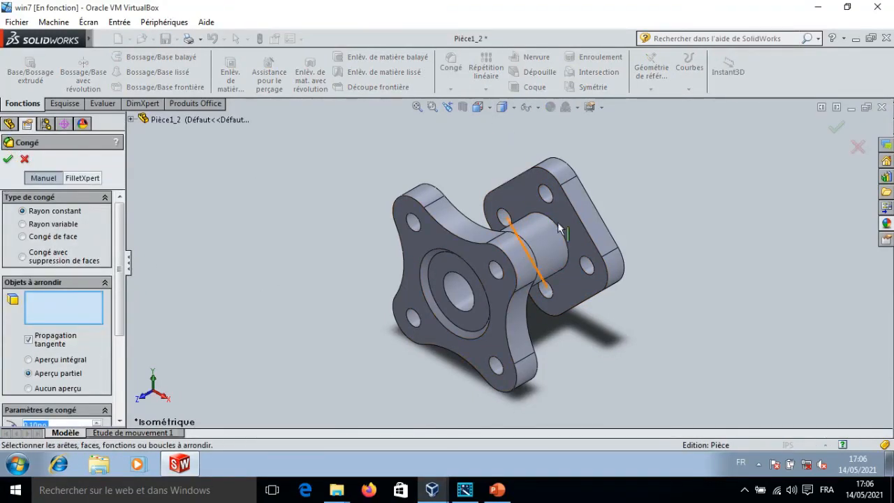
click(567, 243)
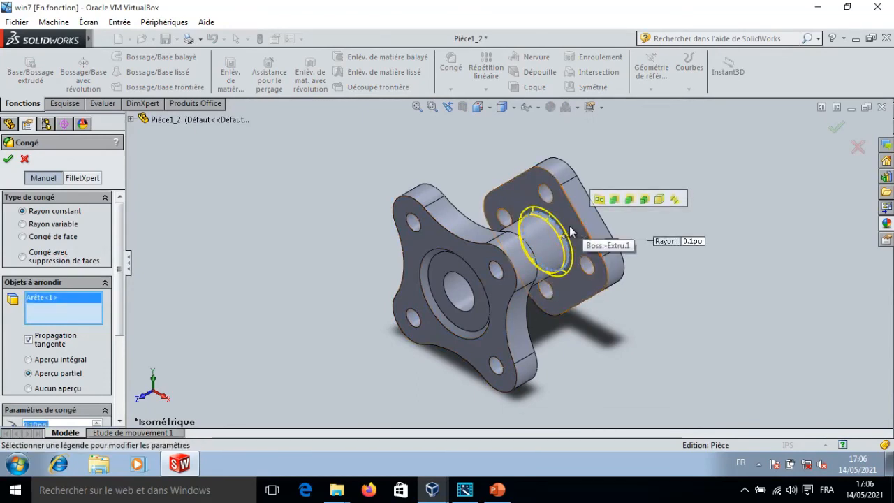
click(591, 240)
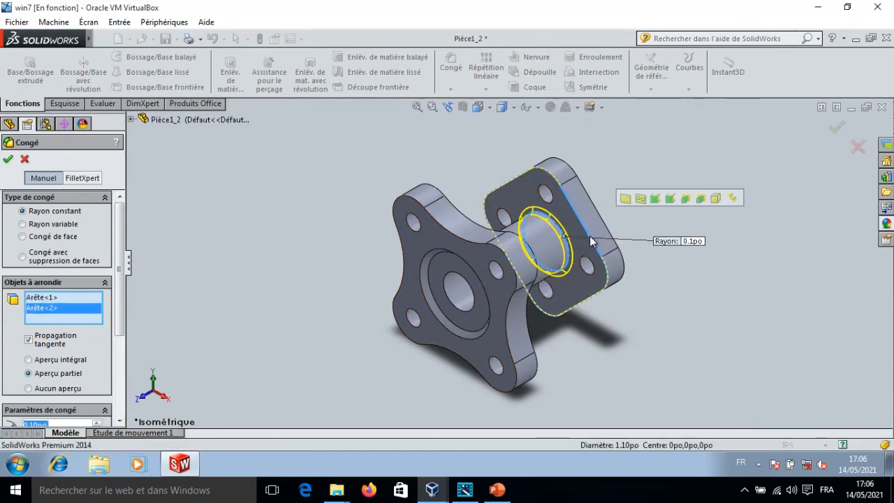
drag(121, 308, 120, 372)
click(9, 160)
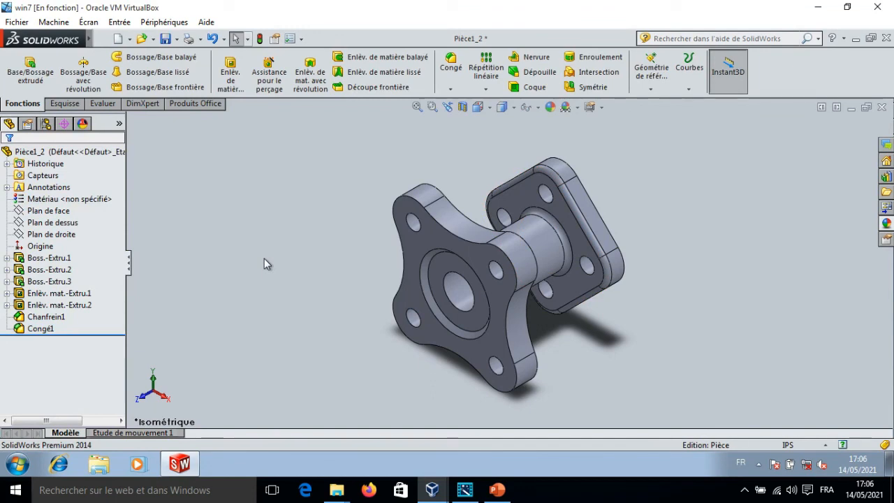
Rotate the finished part to examine it from several sides, and restore the isometric view
key(Right)
key(Right)
key(Right)
key(Right)
key(Right)
key(Right)
key(Right)
key(Right)
key(Right)
key(Right)
key(Right)
key(Right)
key(Right)
key(Right)
key(Right)
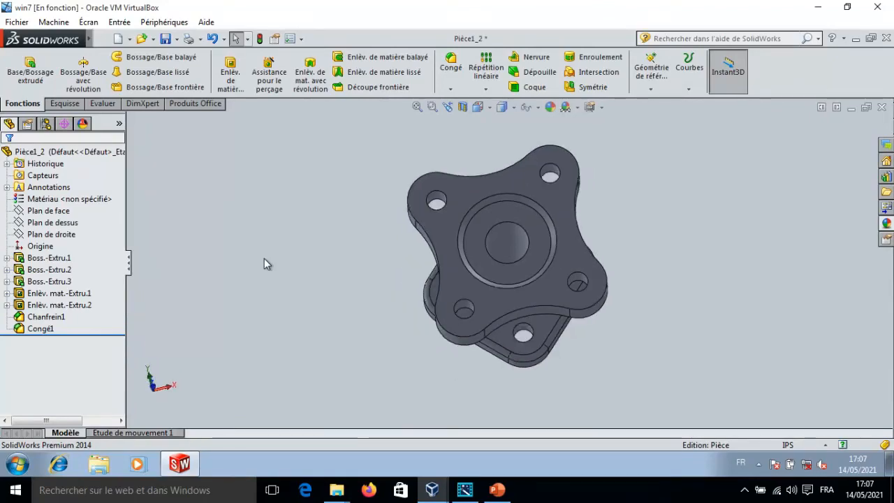
key(ctrl+7)
Examine the part's interior in a section view along the Top Plane from the front and isometric views, and turn the section off
click(461, 108)
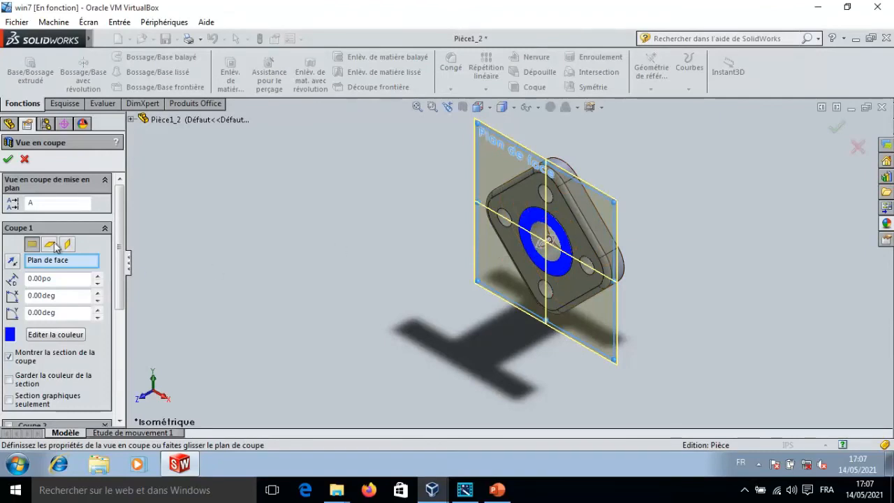
click(50, 244)
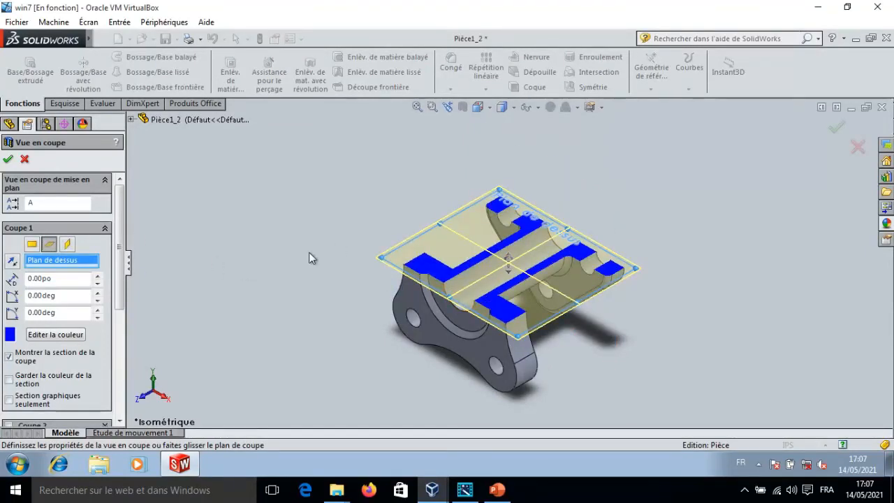
click(8, 160)
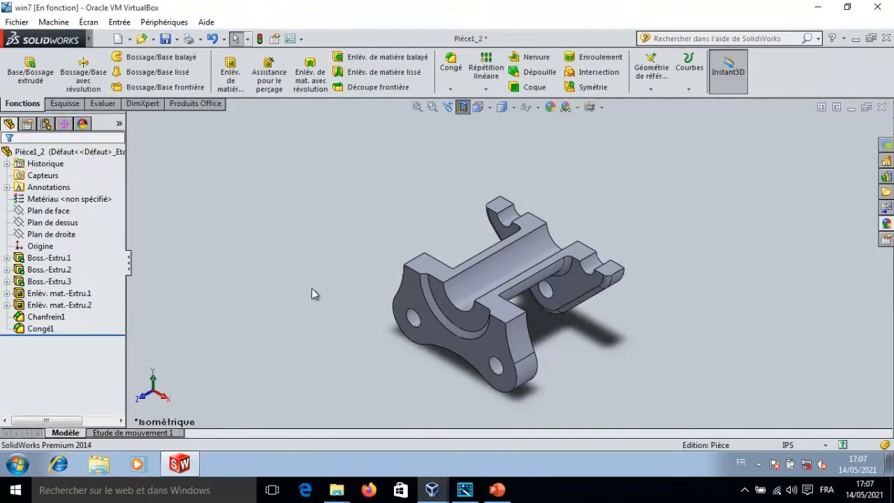
key(ctrl+2)
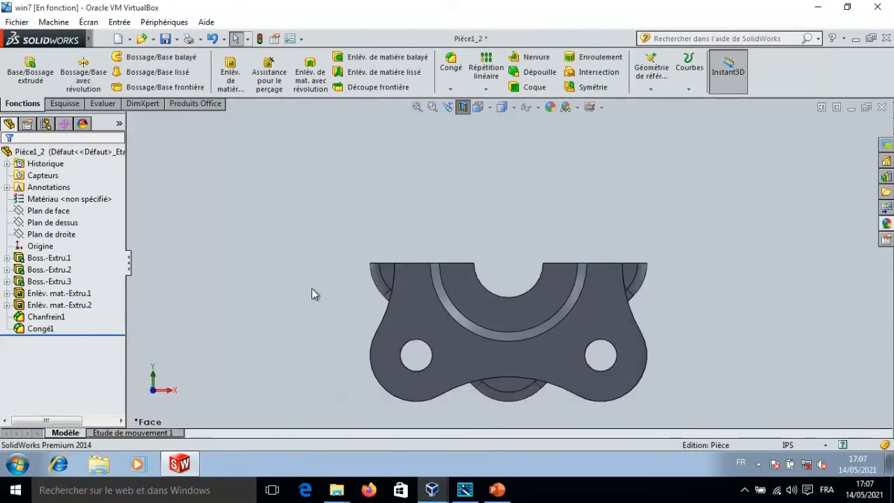
key(ctrl+7)
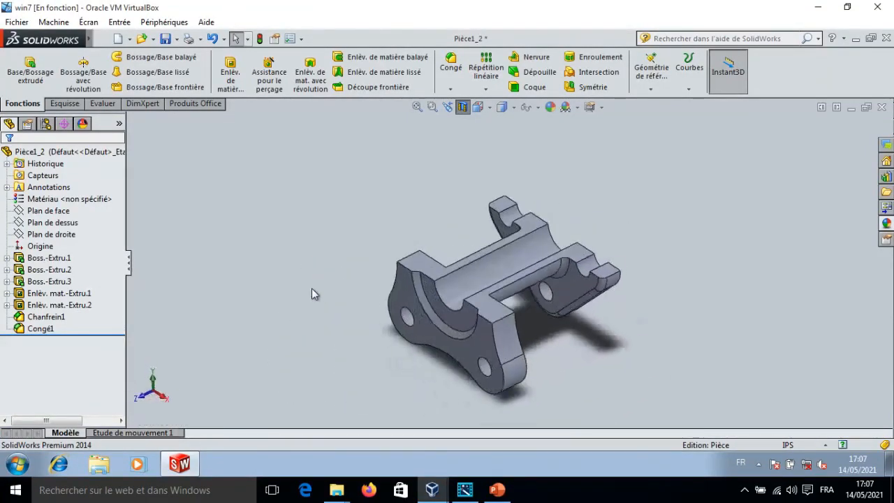
click(463, 110)
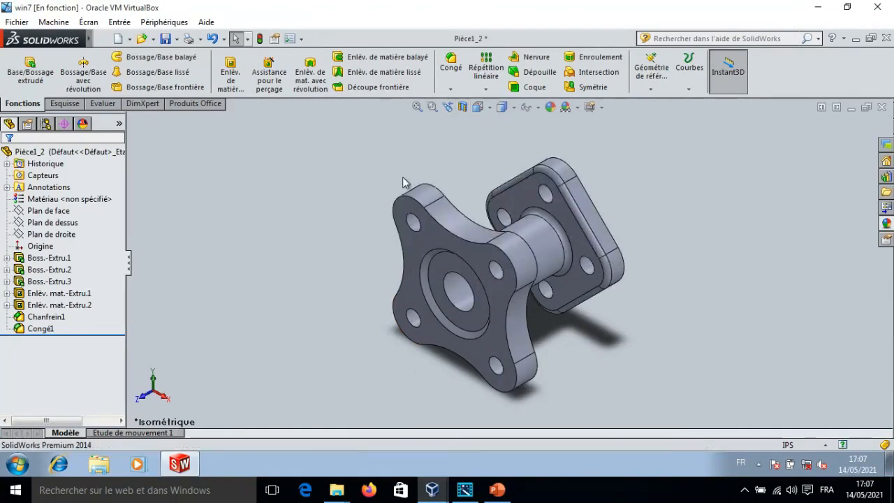